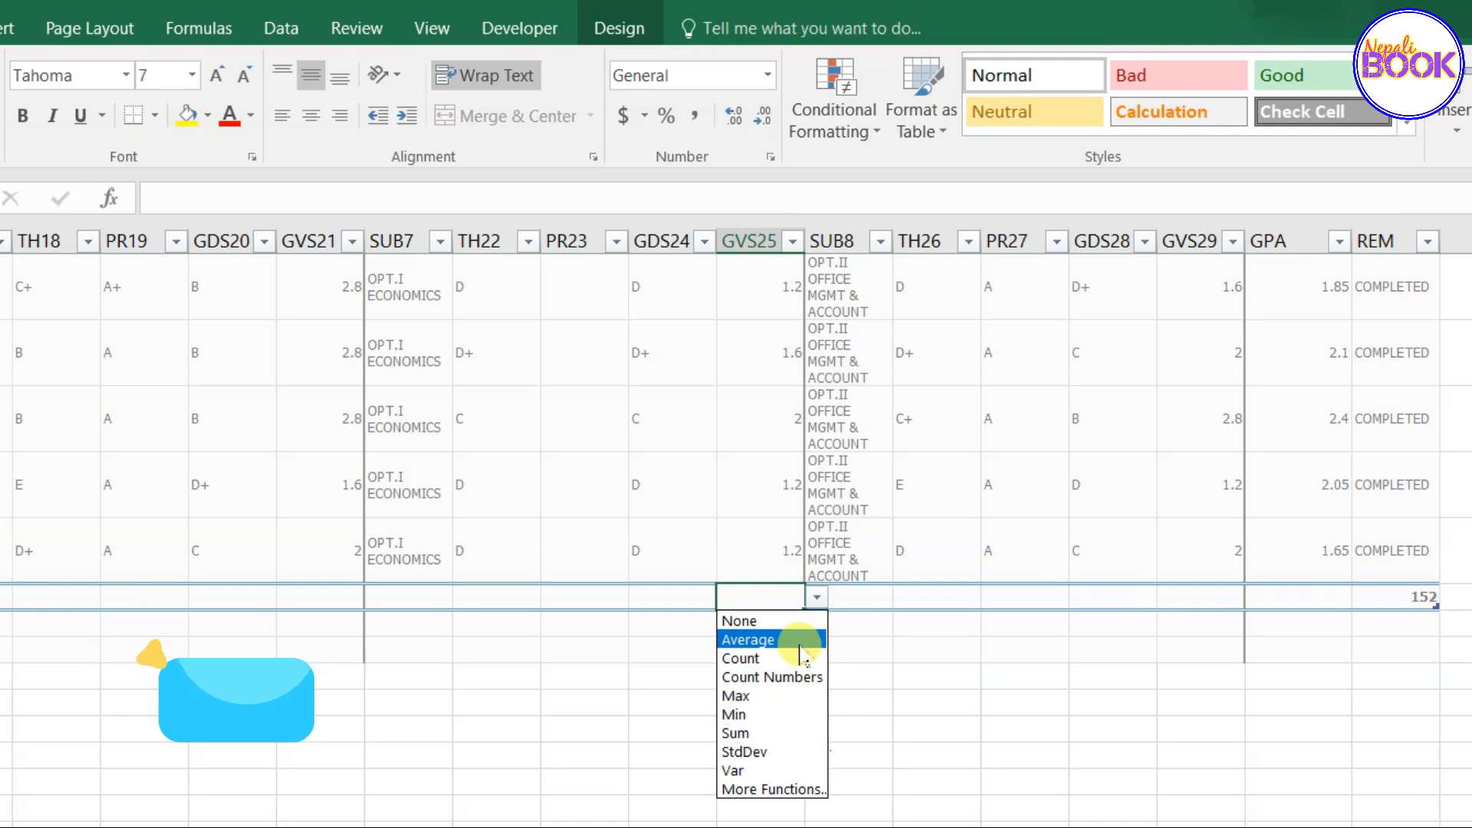
# Show the average of the GVS25 column in the total row and reduce it to two decimal places
pyautogui.click(767, 119)
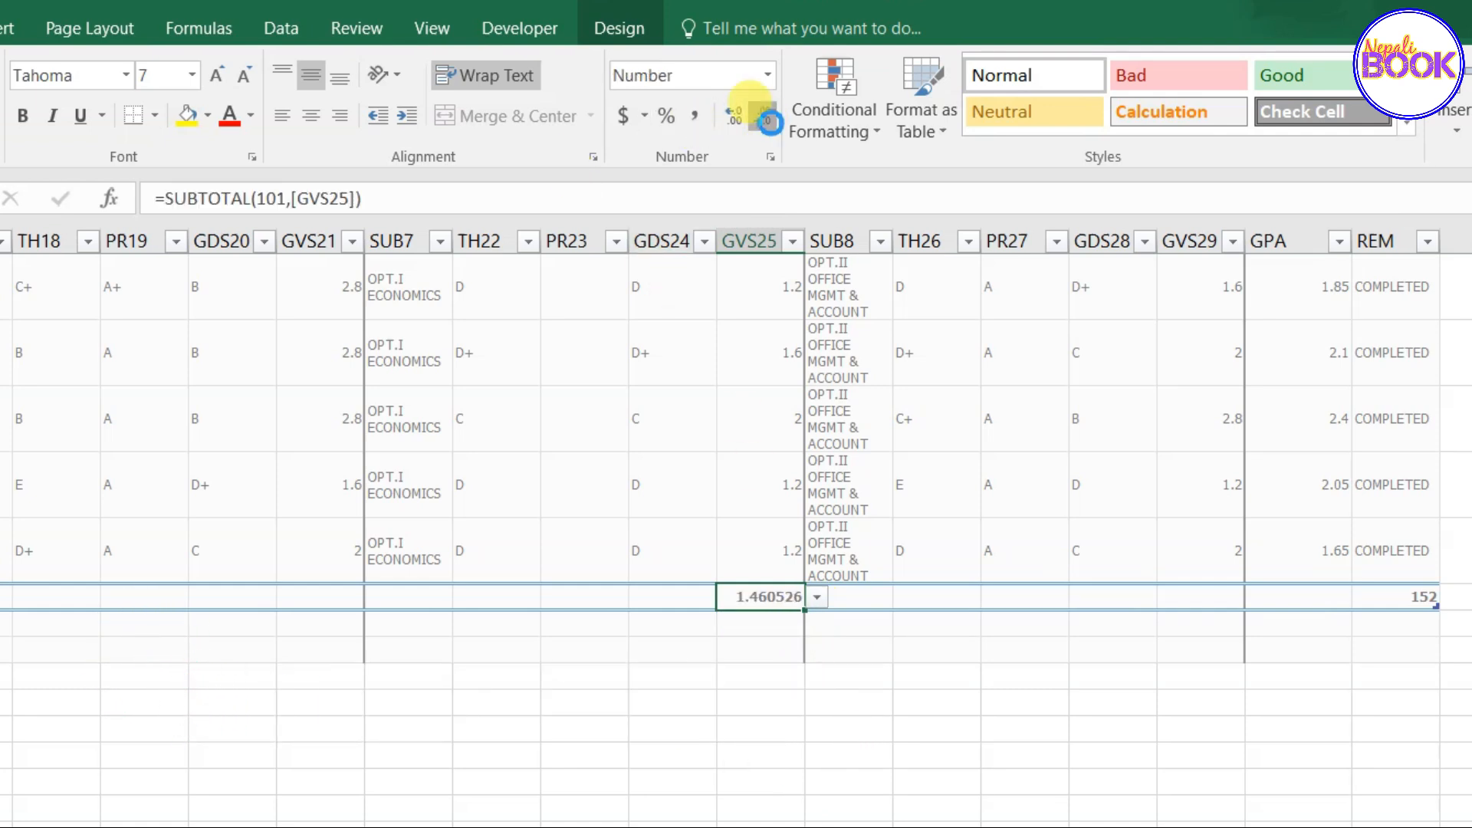
pyautogui.click(767, 119)
pyautogui.click(767, 119)
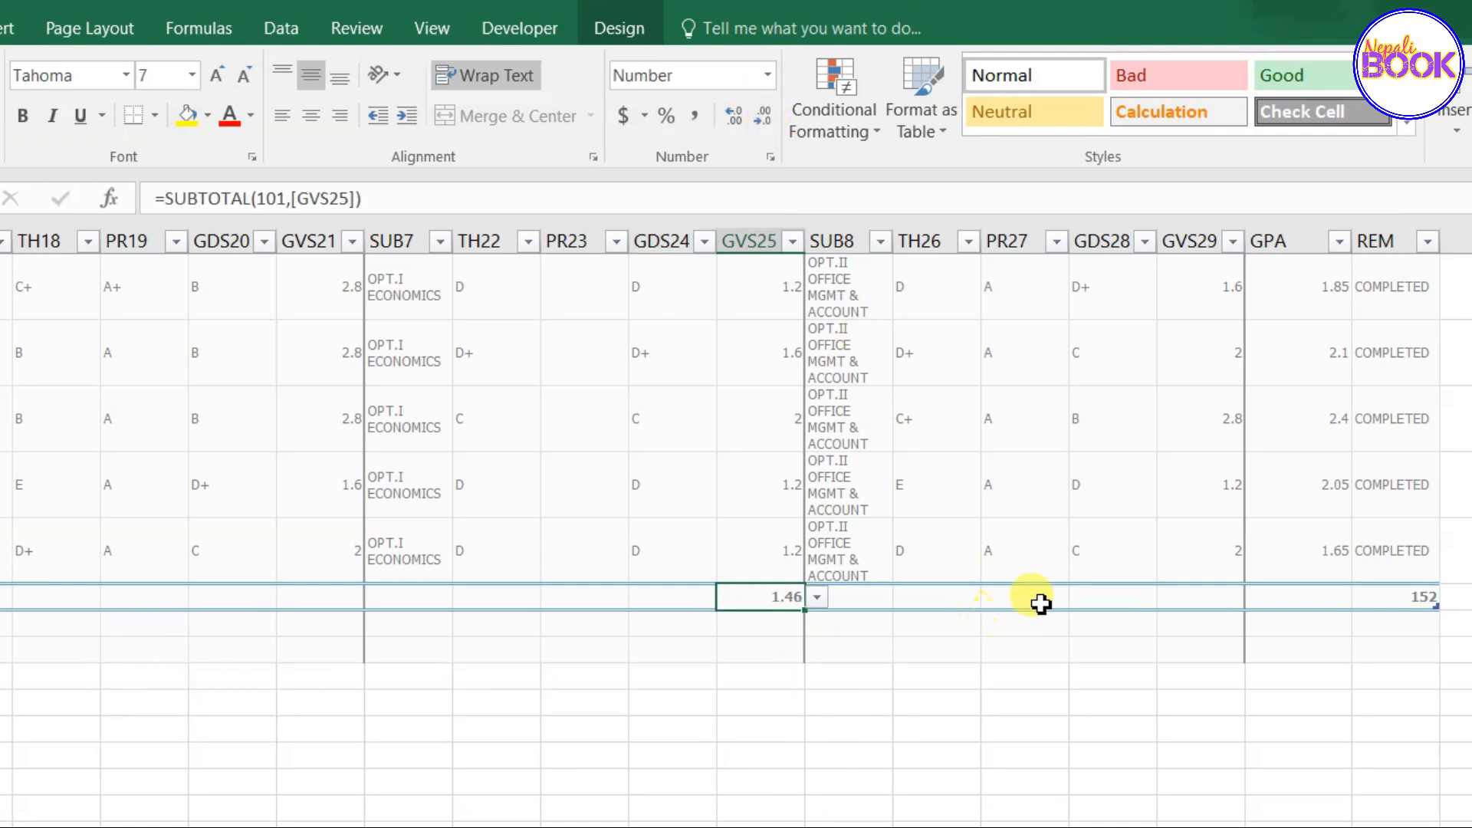
pyautogui.click(1183, 597)
pyautogui.click(1336, 602)
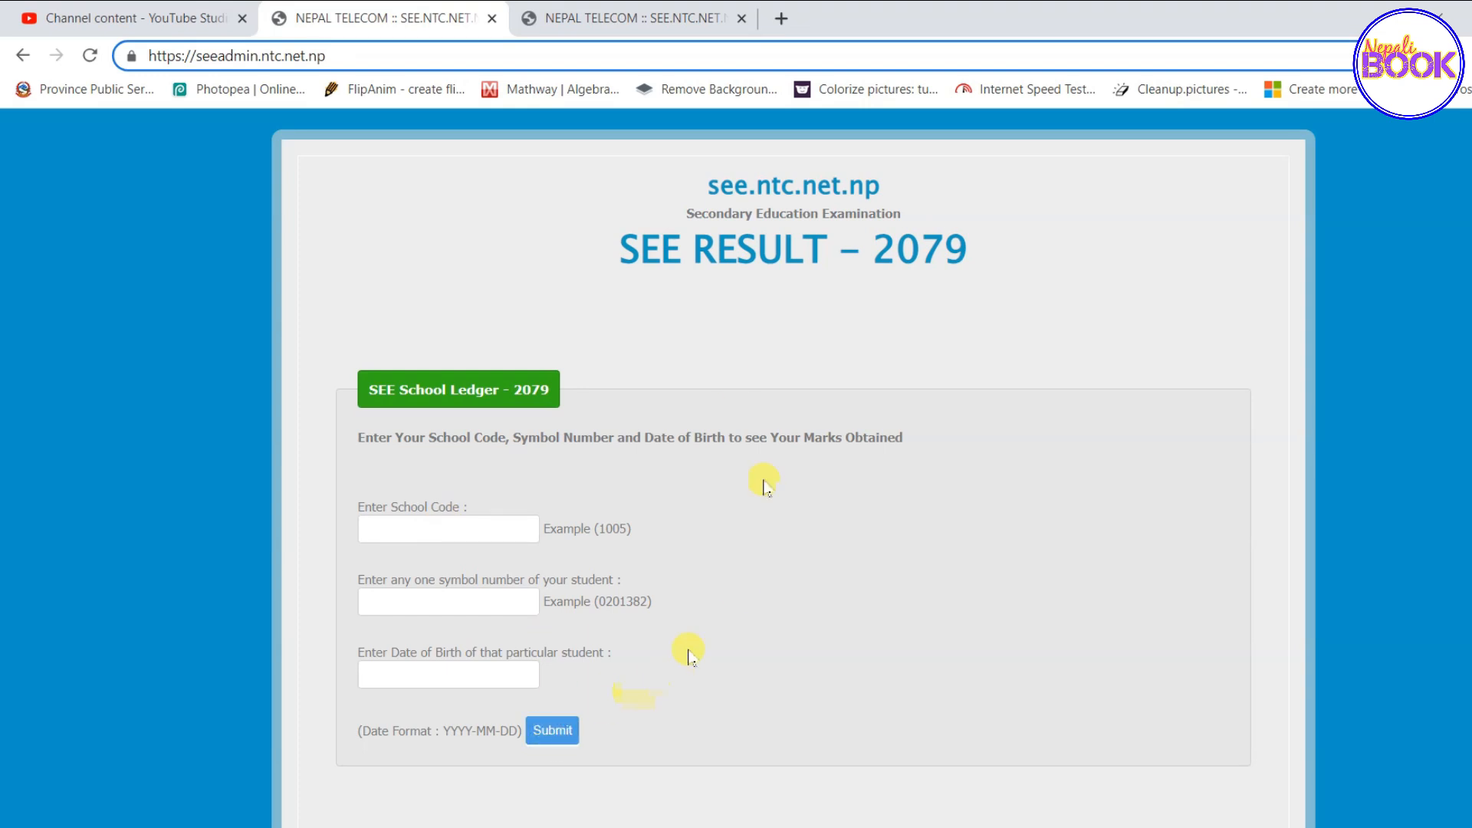
# Select and copy the entire school ledger page from the other open results page in the browser
pyautogui.click(625, 17)
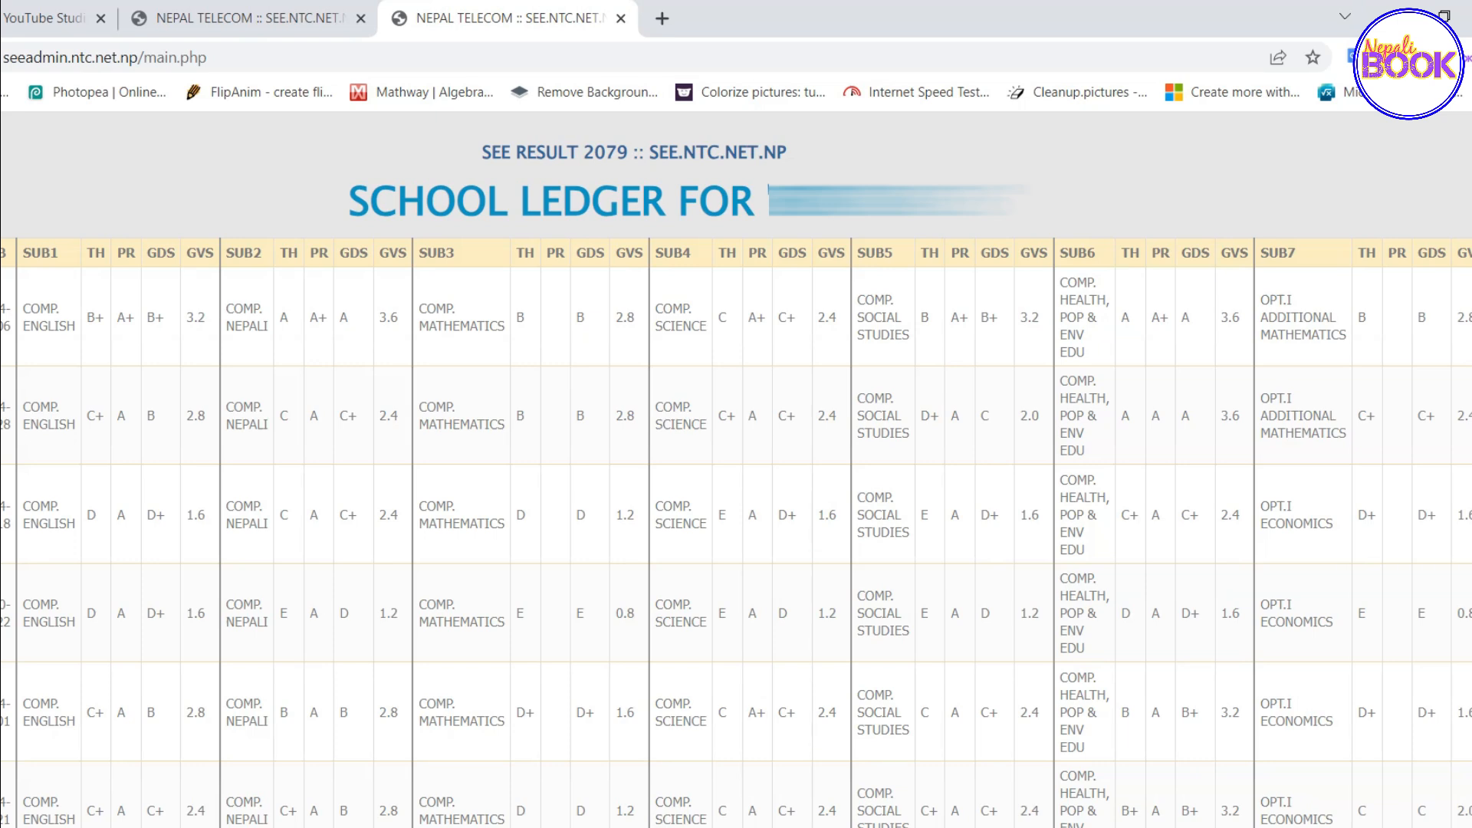
pyautogui.hotkey('ctrl', 'a')
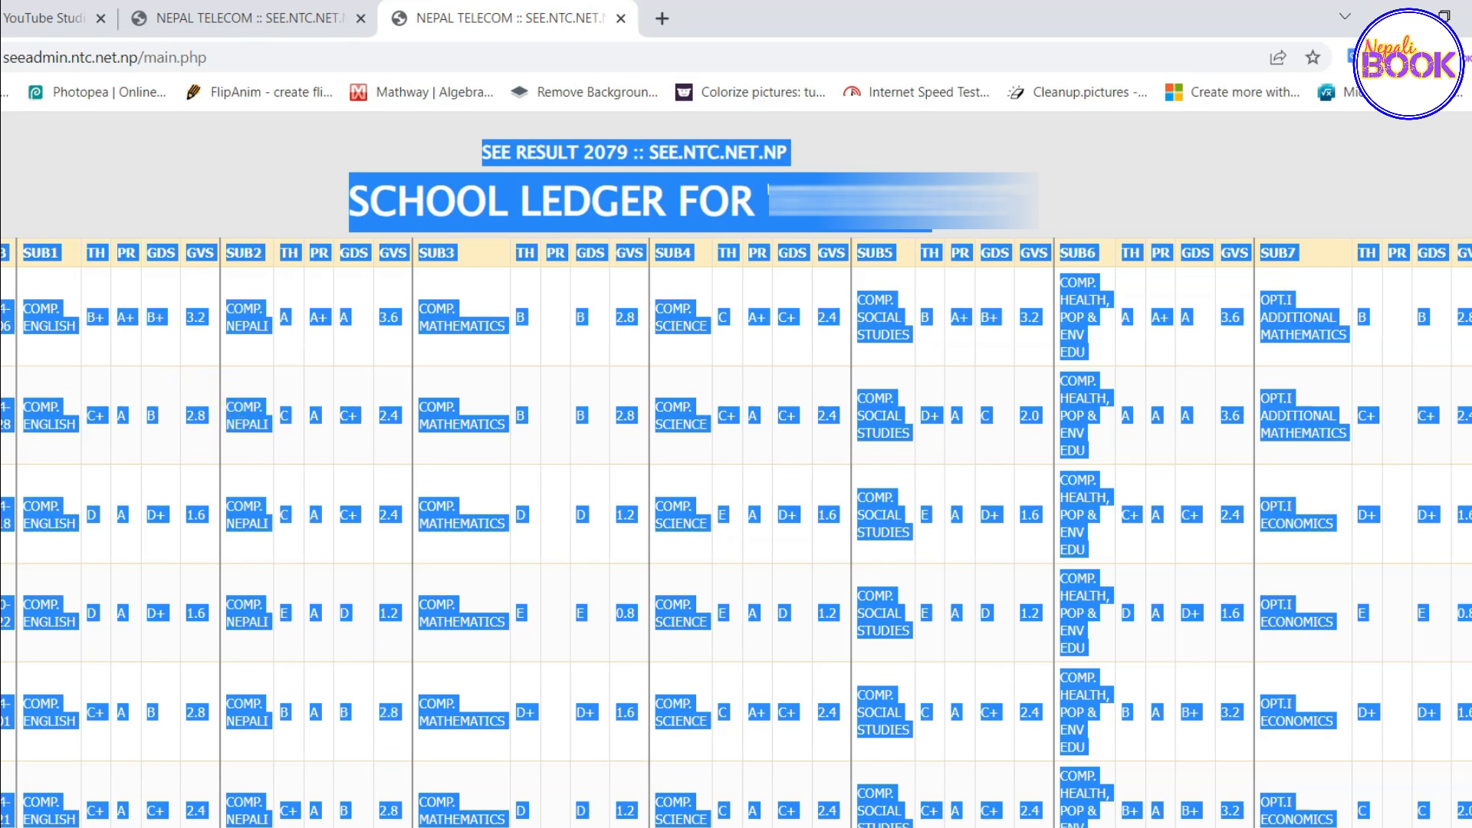
# Switch to Excel and paste the copied ledger into cell A1 of the blank sheet, keeping source formatting
pyautogui.click(405, 827)
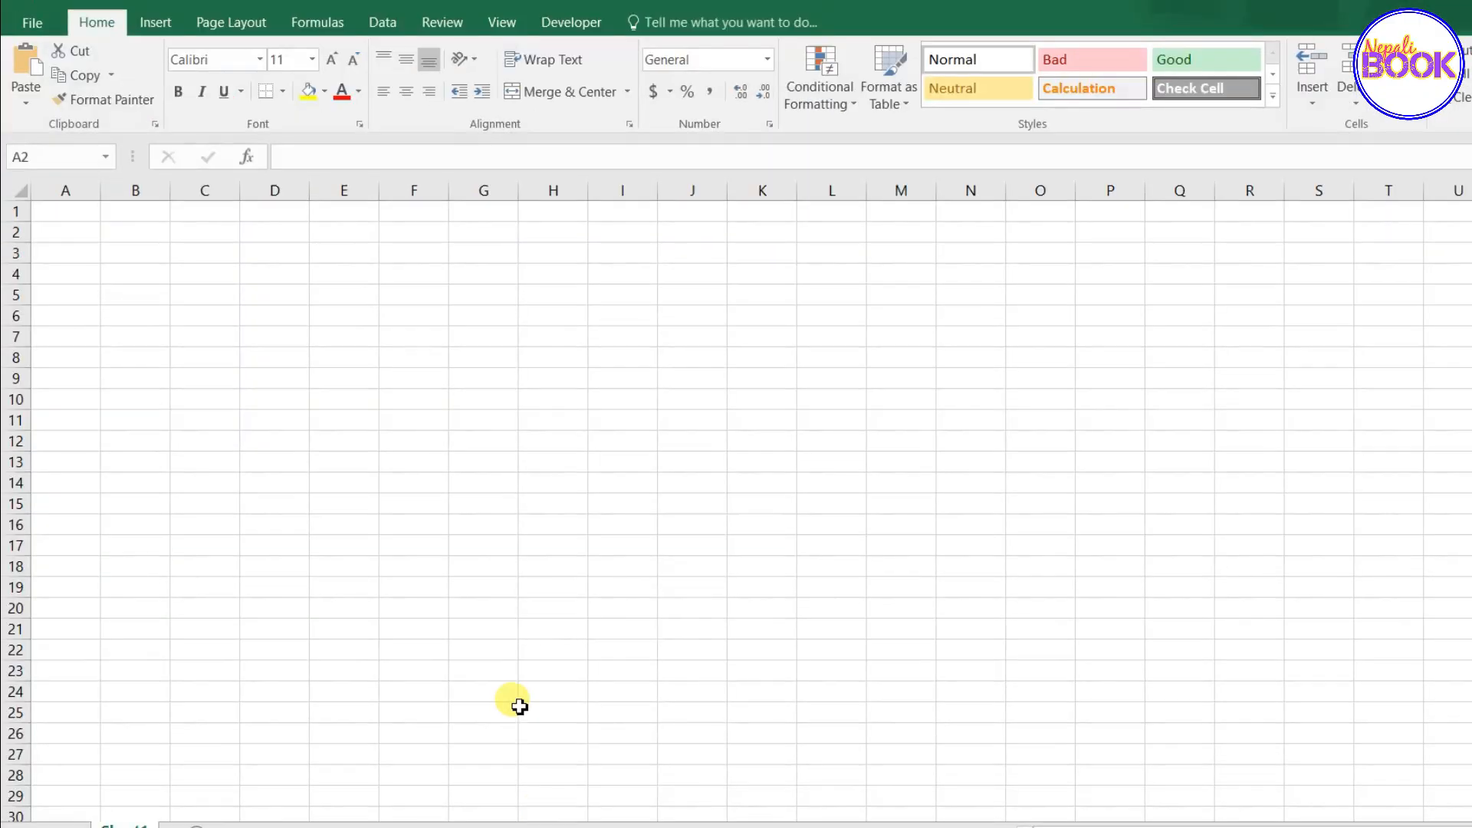
pyautogui.click(111, 273)
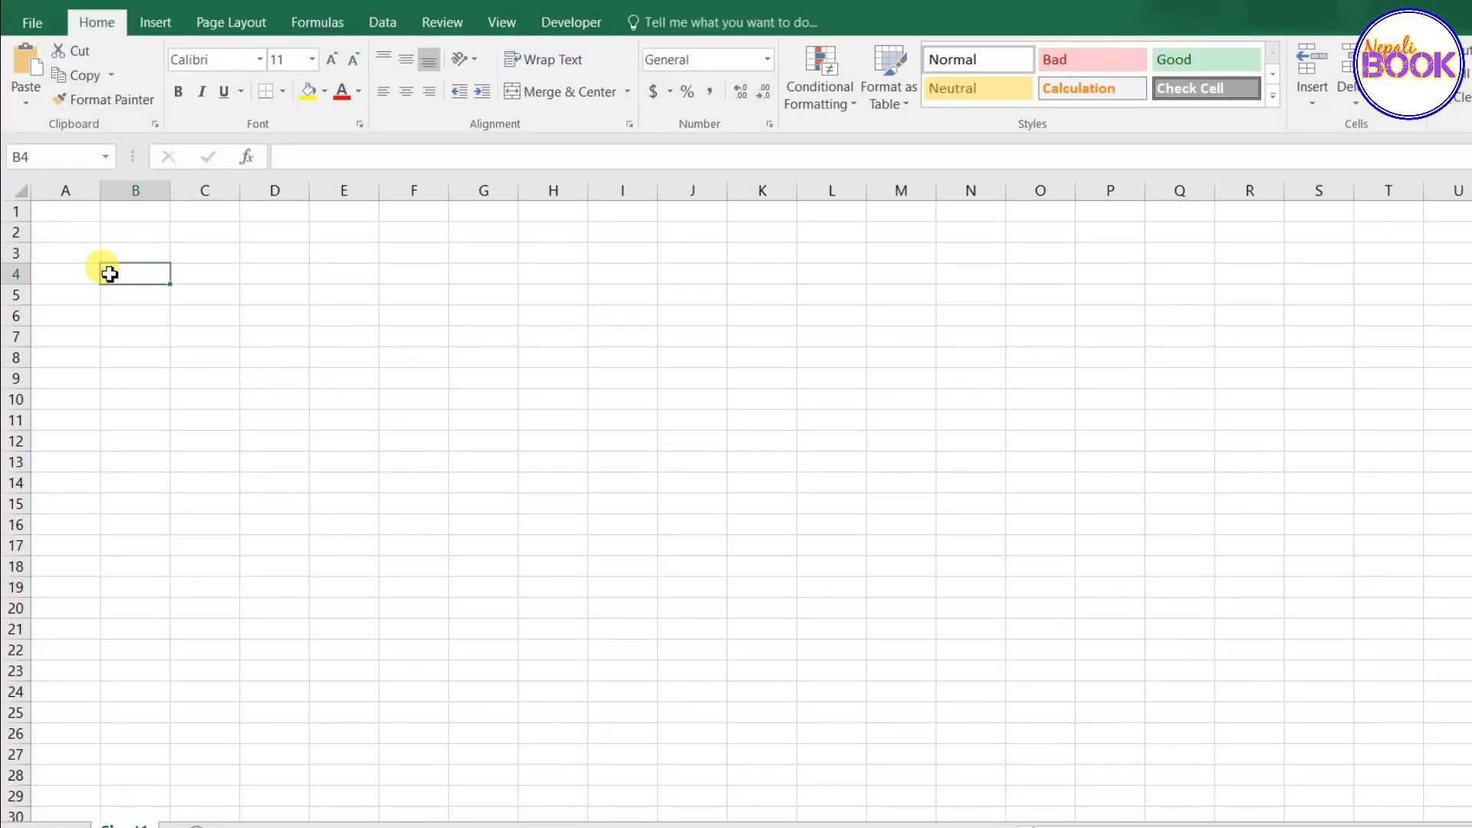
pyautogui.click(69, 214)
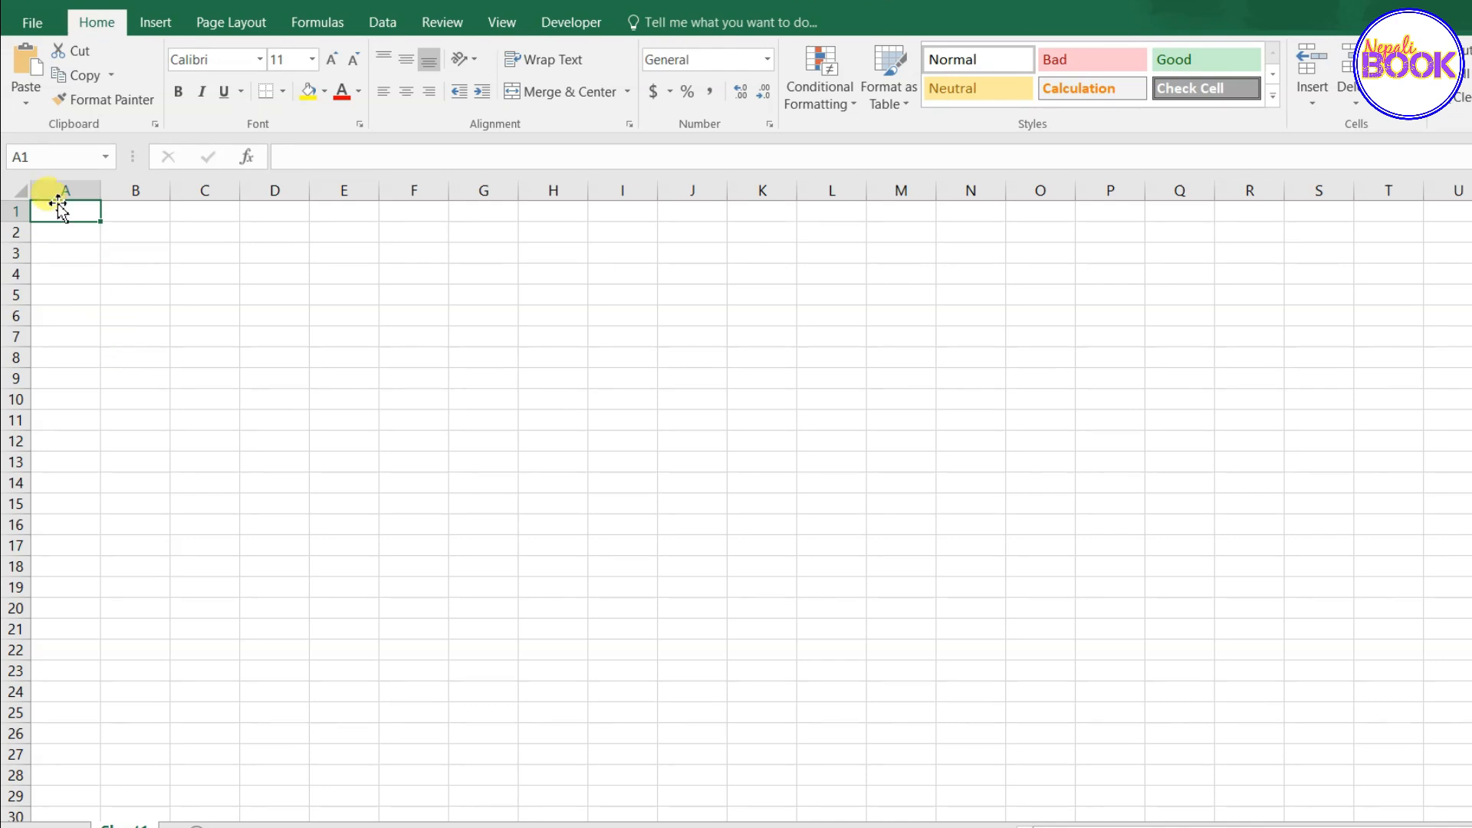
pyautogui.click(26, 107)
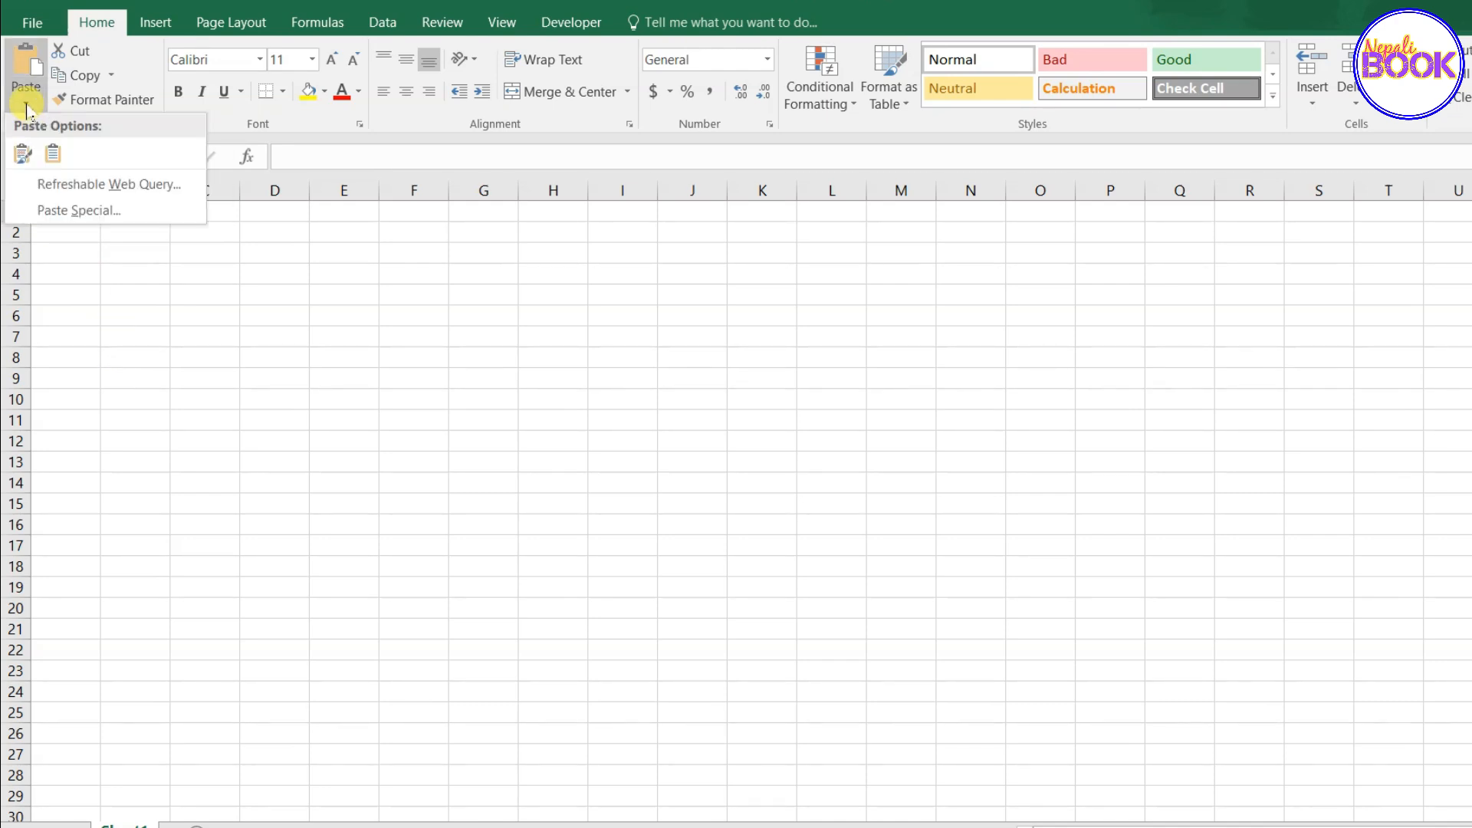
pyautogui.click(27, 156)
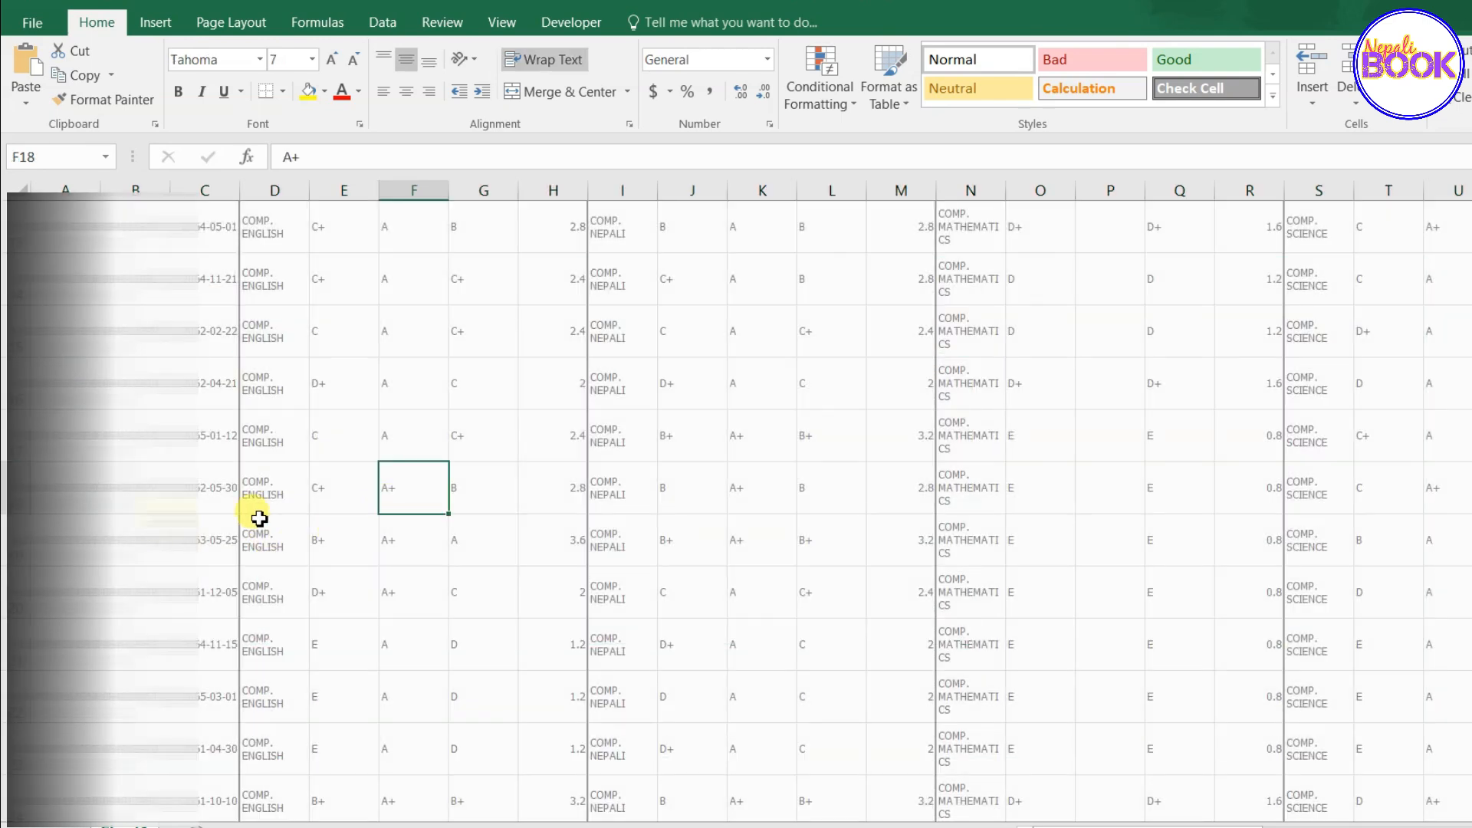
# Delete rows 1 to 7 above the ledger's header row and narrow the SN column
pyautogui.scroll(5, 253, 516)
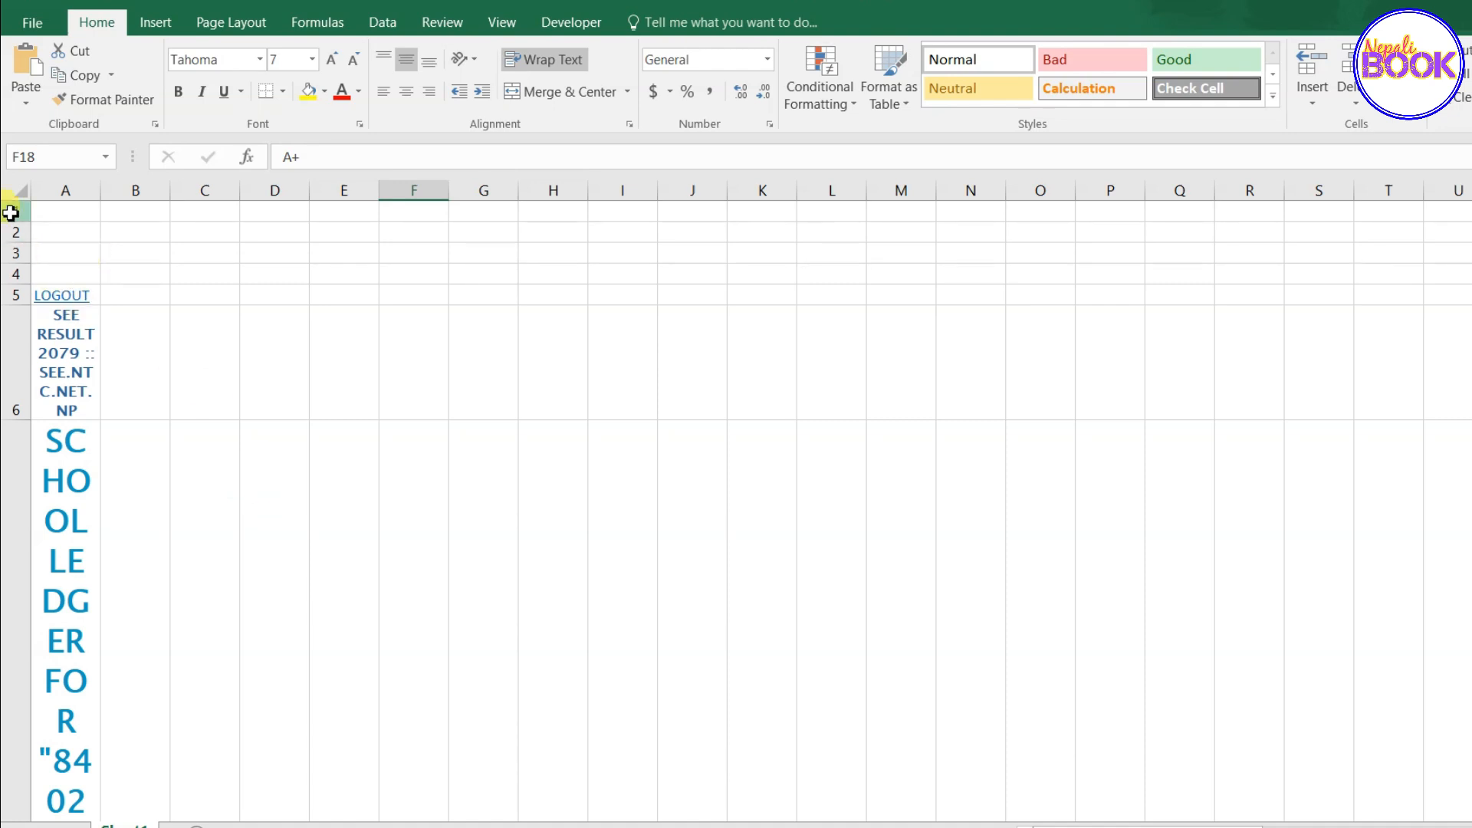
pyautogui.moveTo(10, 212); pyautogui.dragTo(25, 451)
pyautogui.moveTo(29, 627)
pyautogui.mouseDown()
pyautogui.moveTo(28, 794)
pyautogui.moveTo(26, 617)
pyautogui.mouseUp()
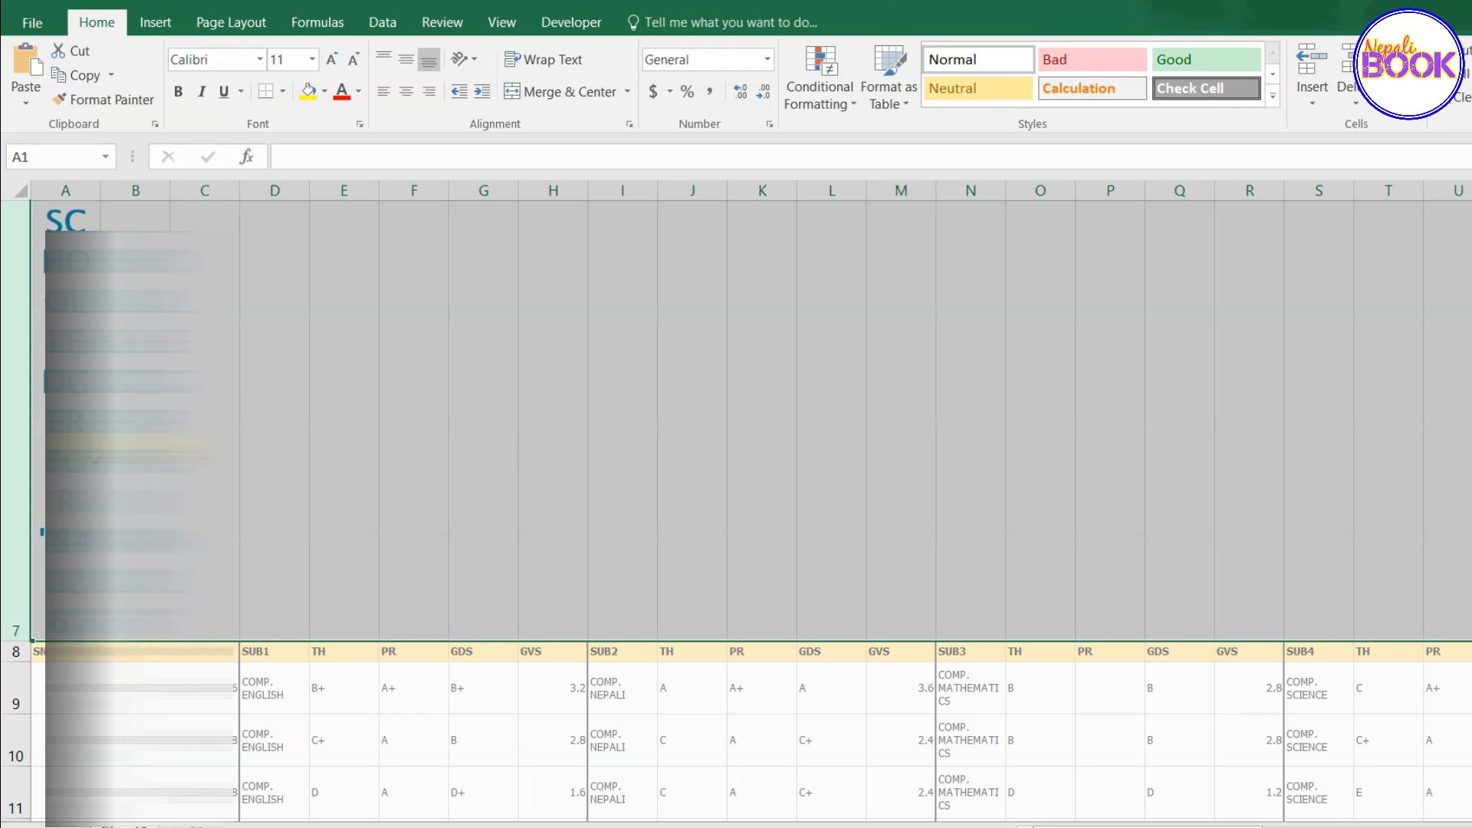
pyautogui.scroll(2, 156, 469)
pyautogui.scroll(-3, 157, 480)
pyautogui.scroll(3, 157, 489)
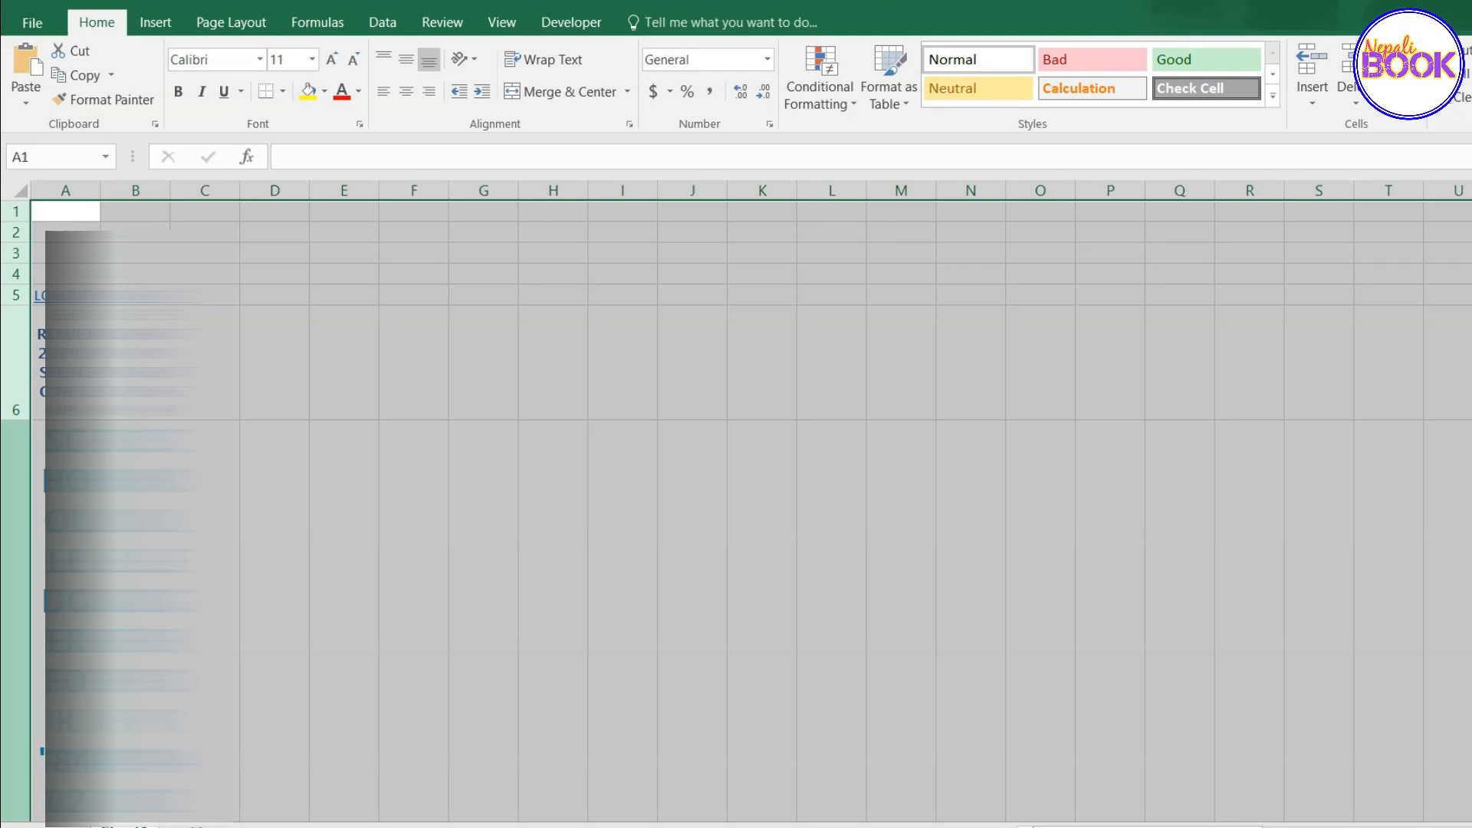
pyautogui.rightClick(15, 481)
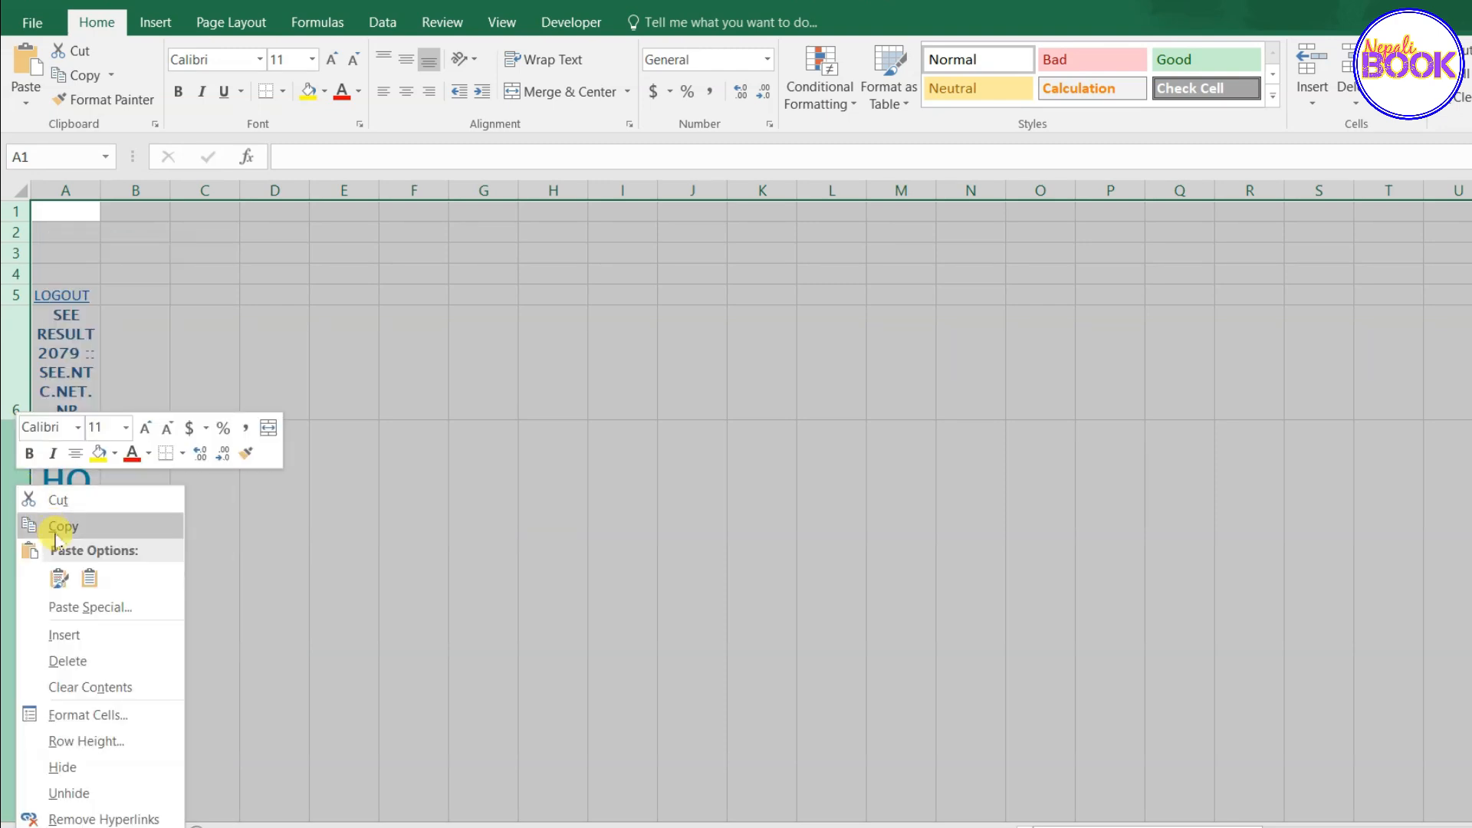
pyautogui.click(75, 660)
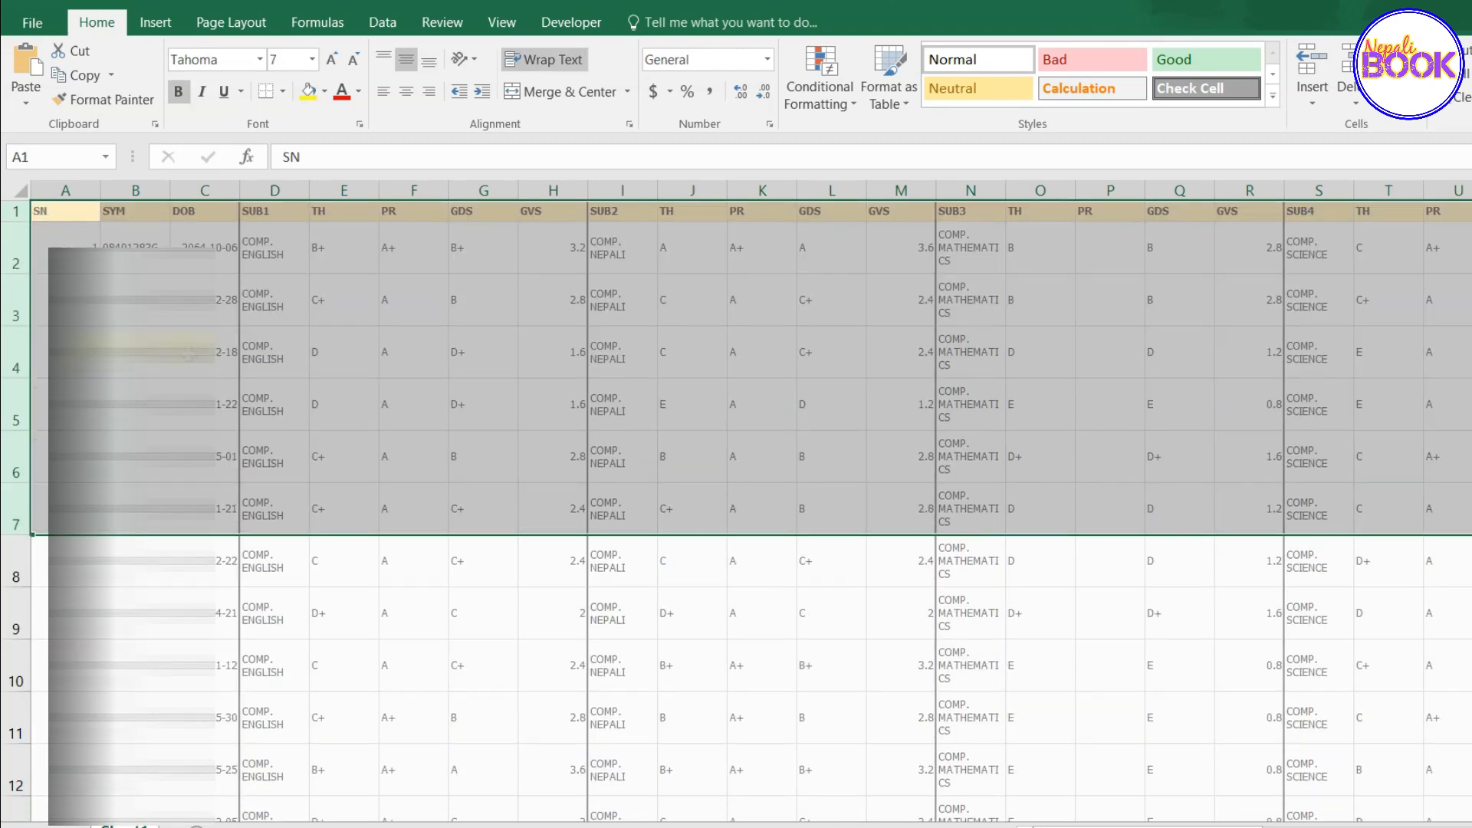
pyautogui.click(180, 338)
pyautogui.click(67, 213)
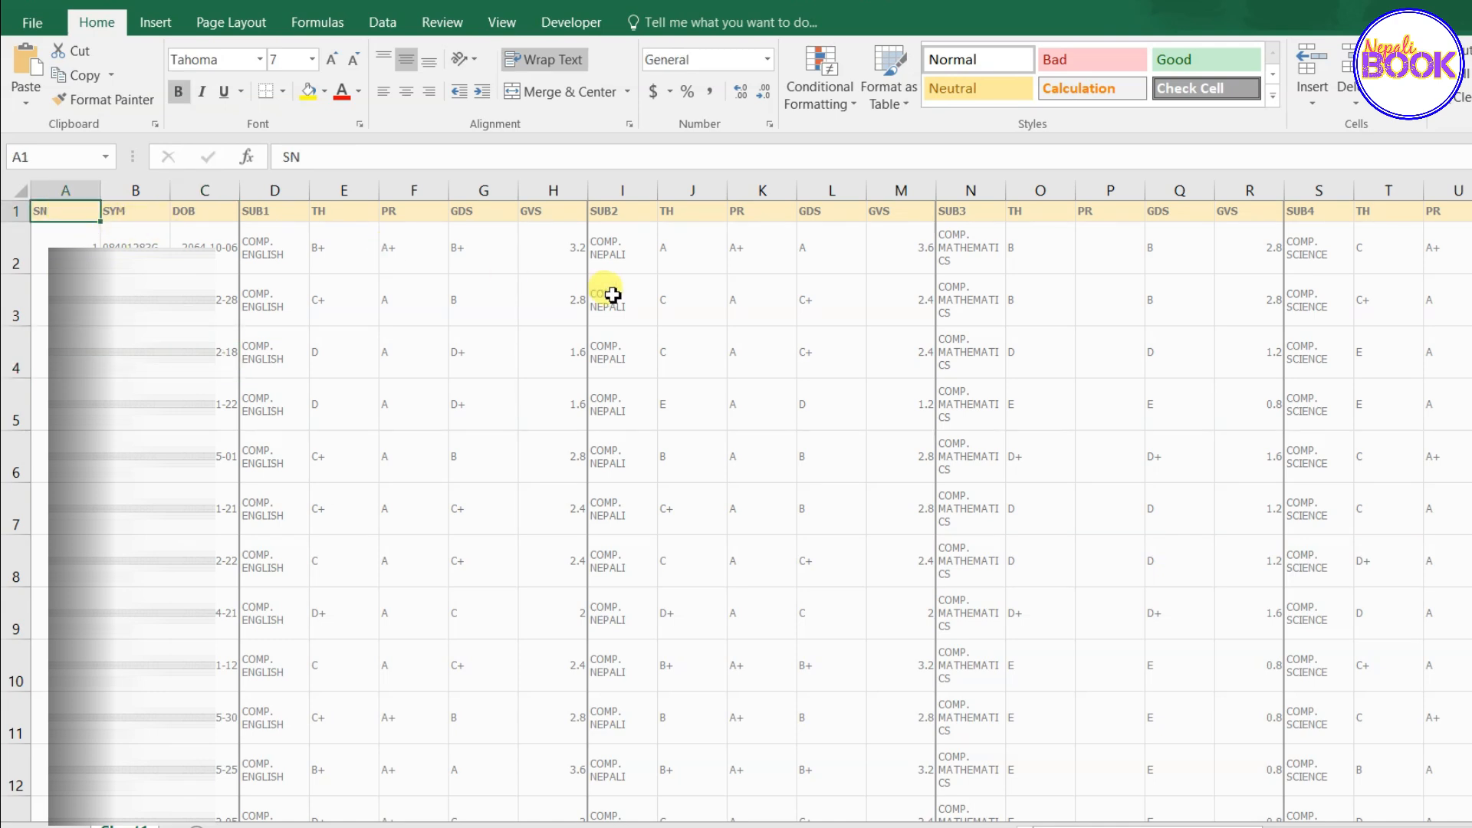
pyautogui.moveTo(101, 191); pyautogui.dragTo(66, 198)
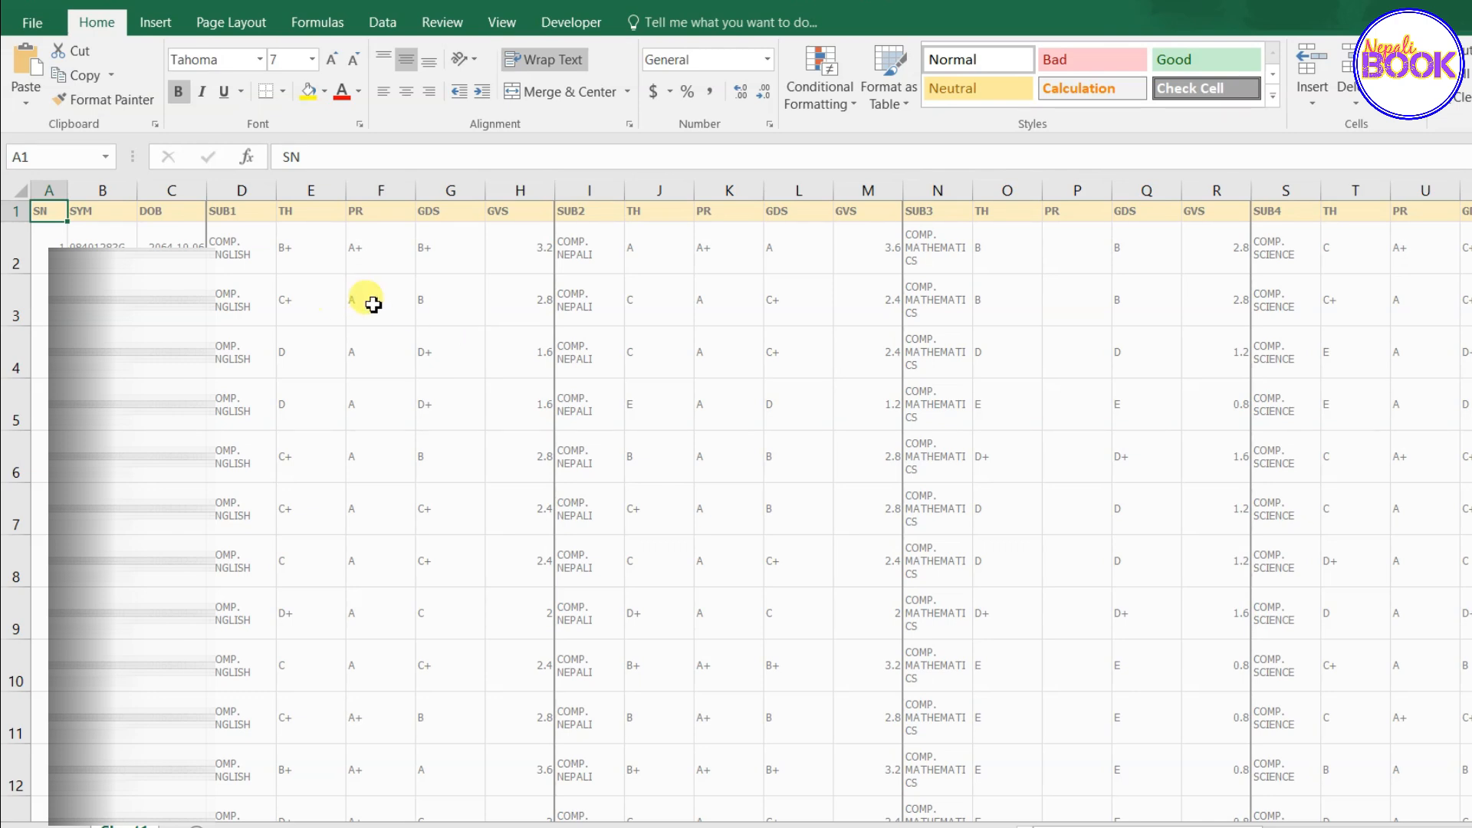
# Delete all the empty subject columns from SUB9 up to the GPA column
pyautogui.moveTo(1109, 820); pyautogui.dragTo(1465, 823)
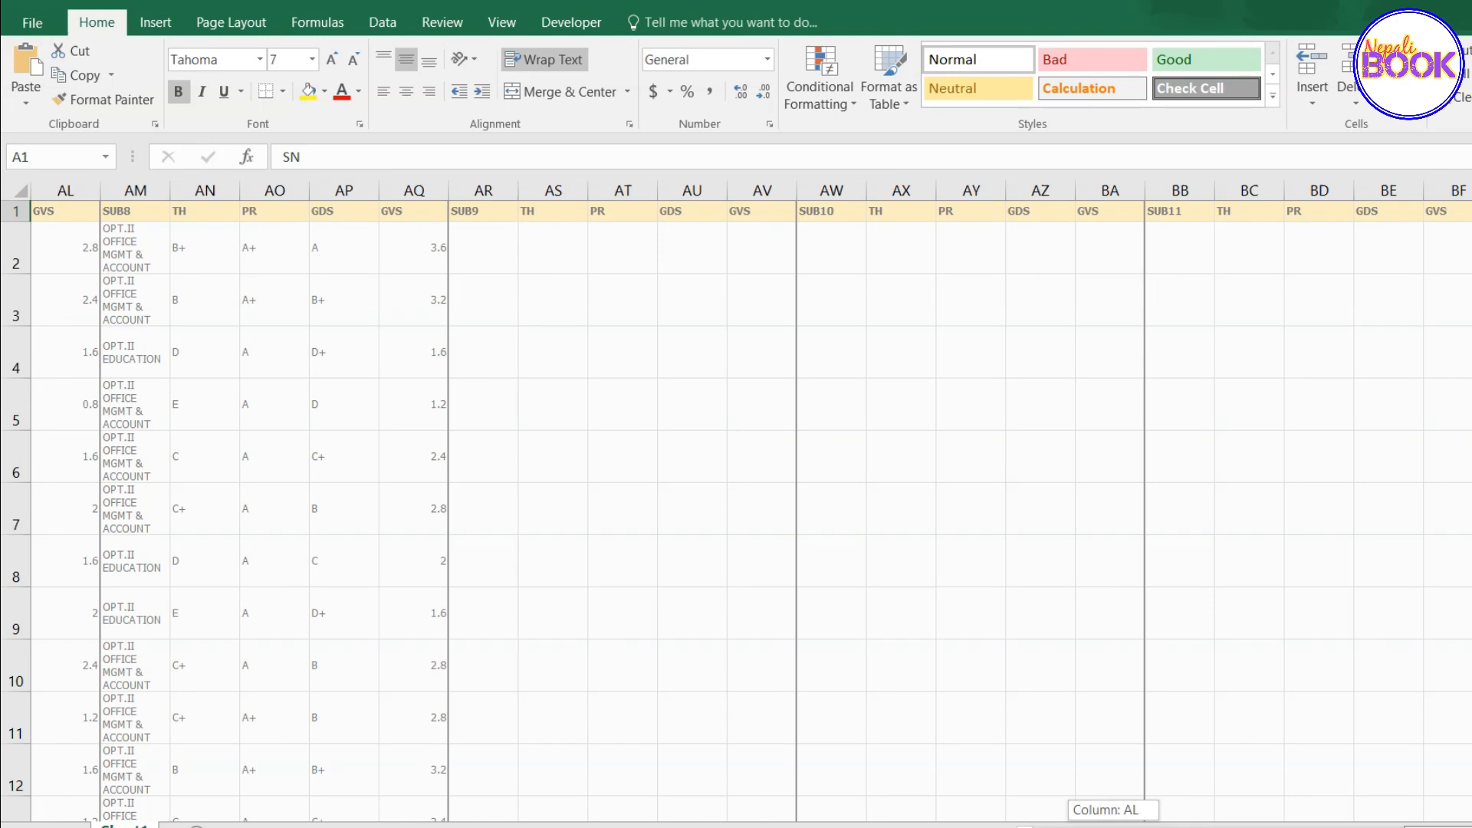
pyautogui.moveTo(484, 191); pyautogui.dragTo(1434, 153)
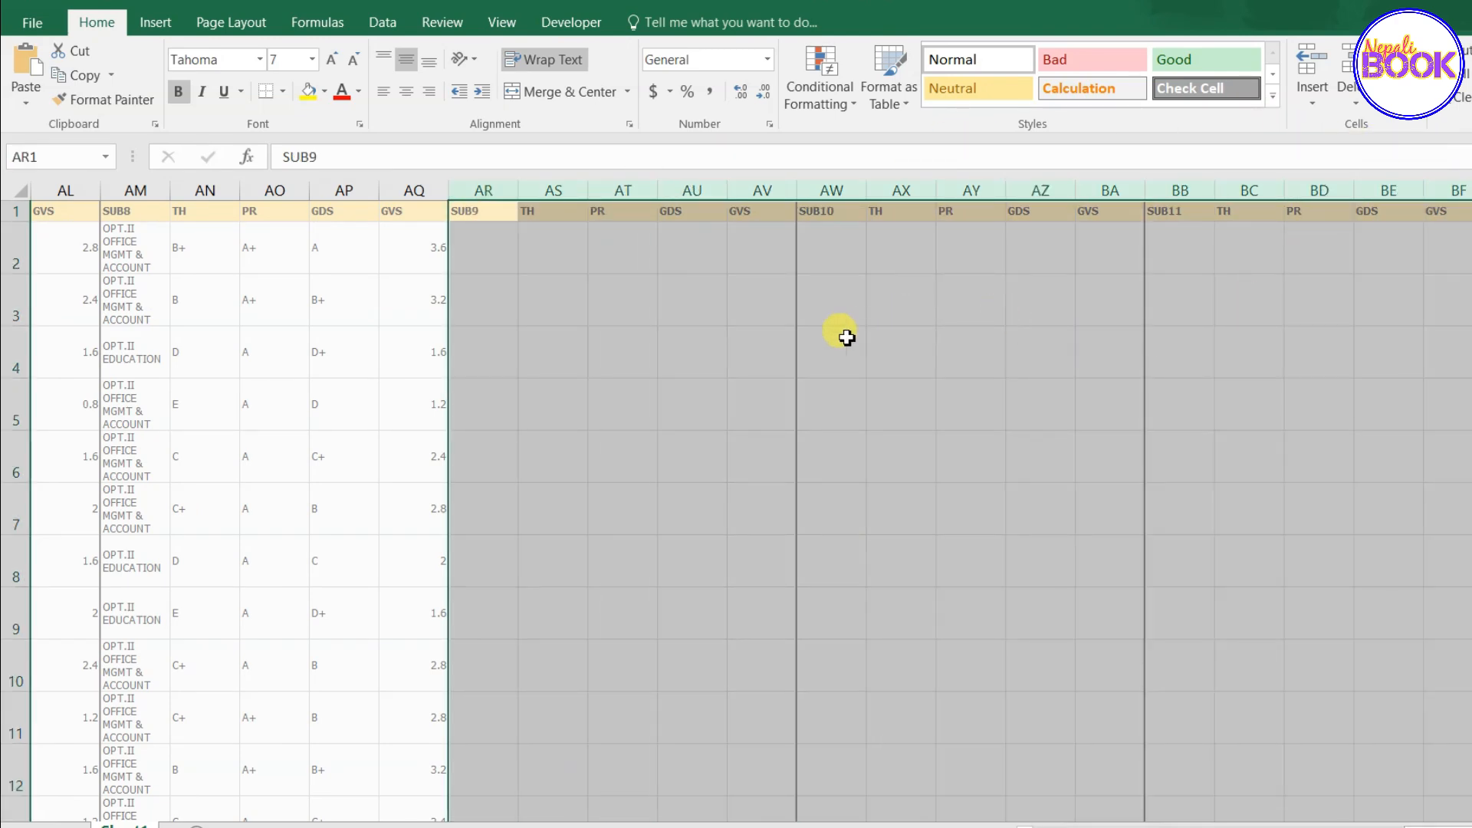
pyautogui.rightClick(701, 191)
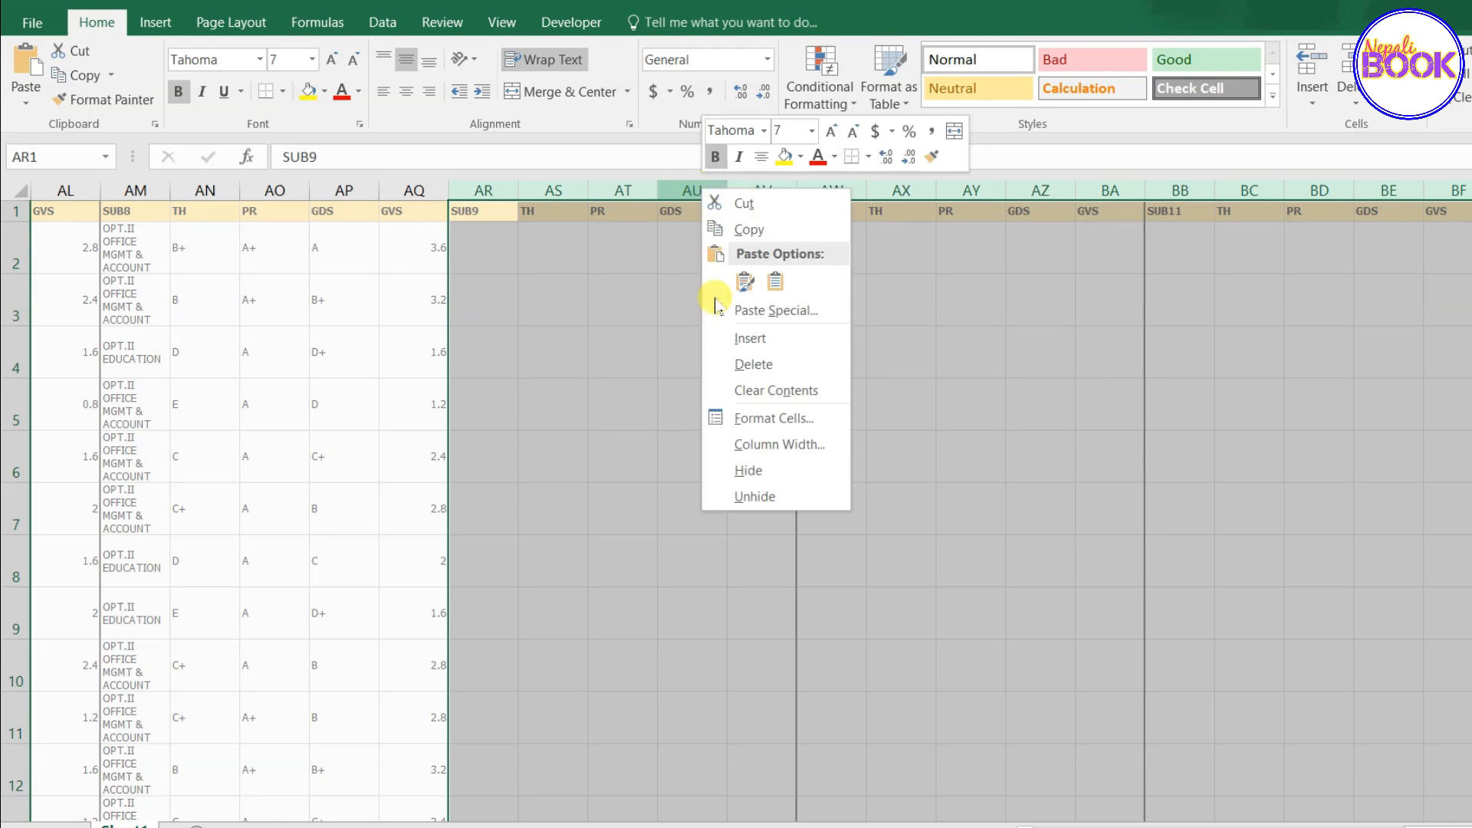
pyautogui.click(731, 367)
pyautogui.click(622, 388)
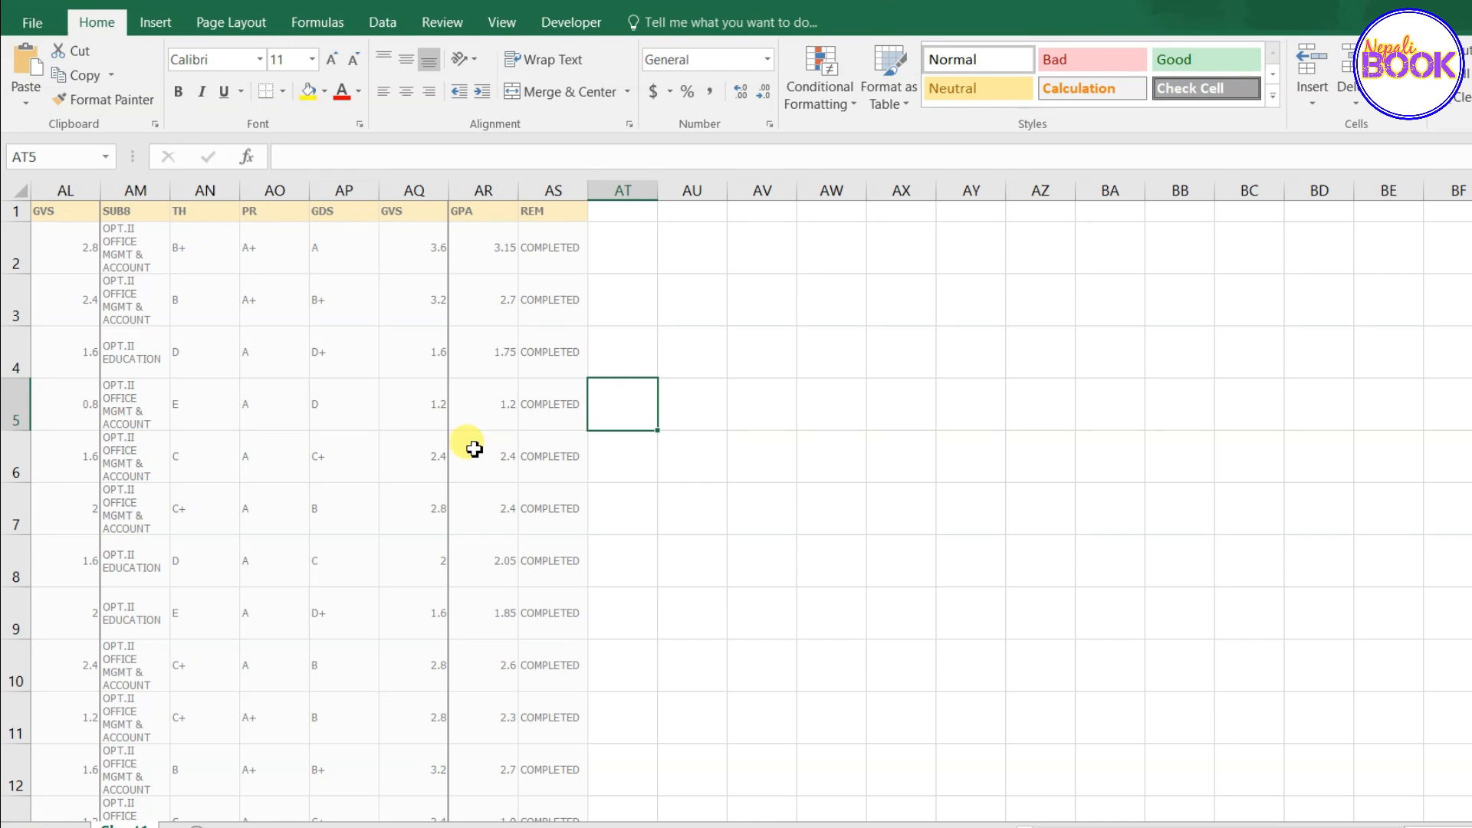
# Delete the whole of row 4 from the ledger data
pyautogui.hscroll(-3, 1428, 823)
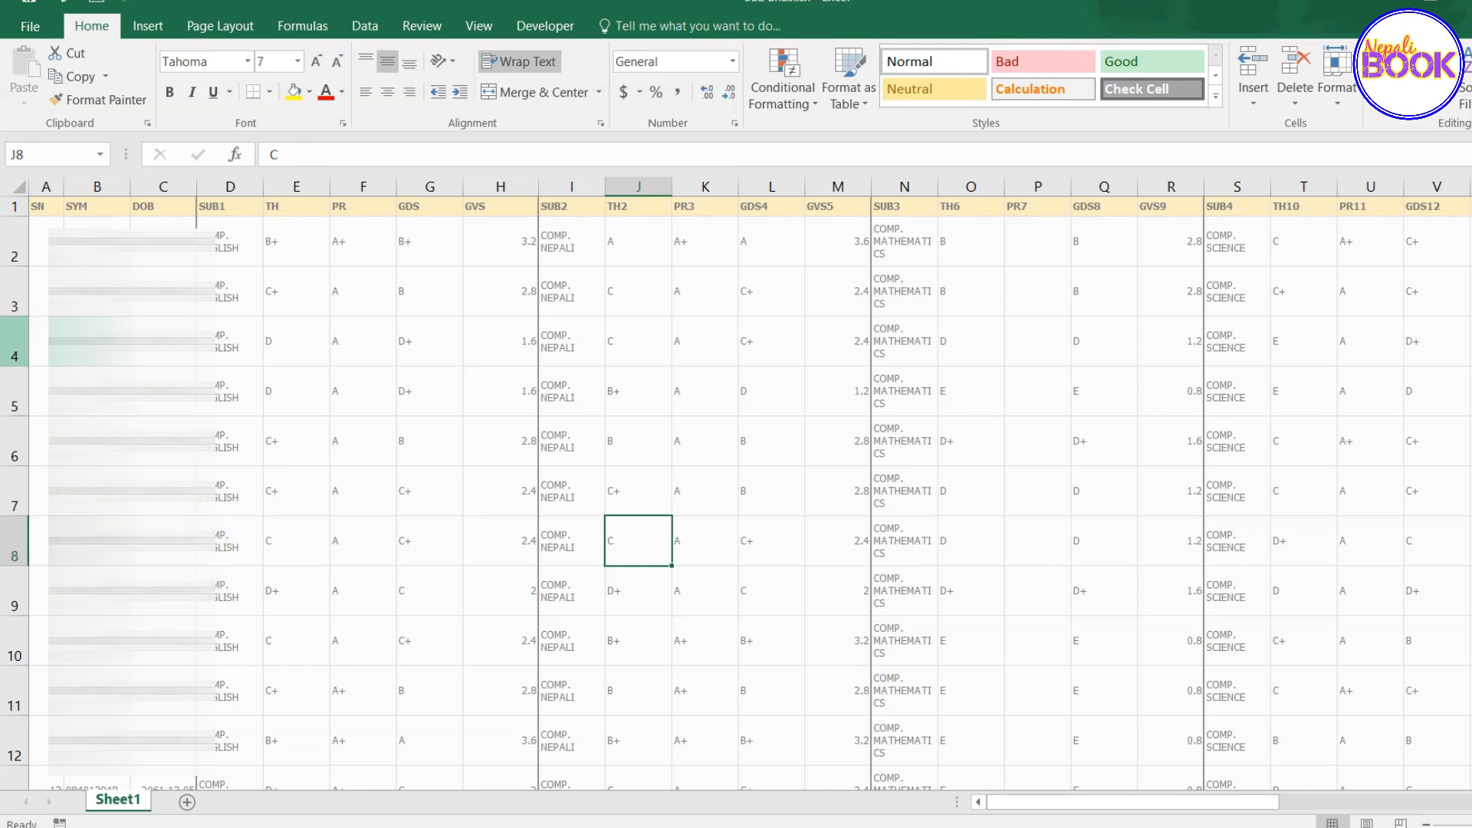
pyautogui.click(14, 341)
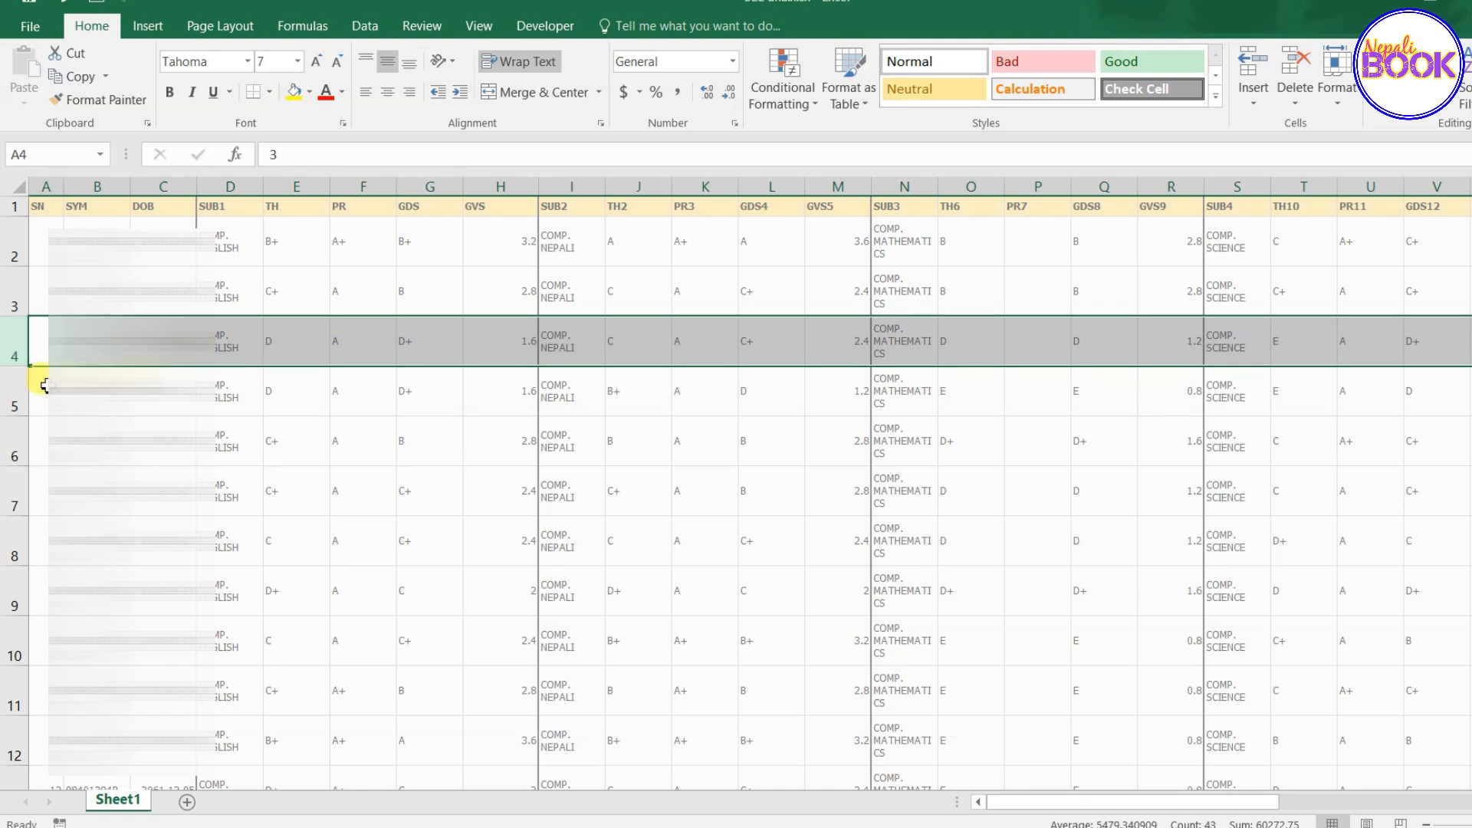
pyautogui.rightClick(11, 347)
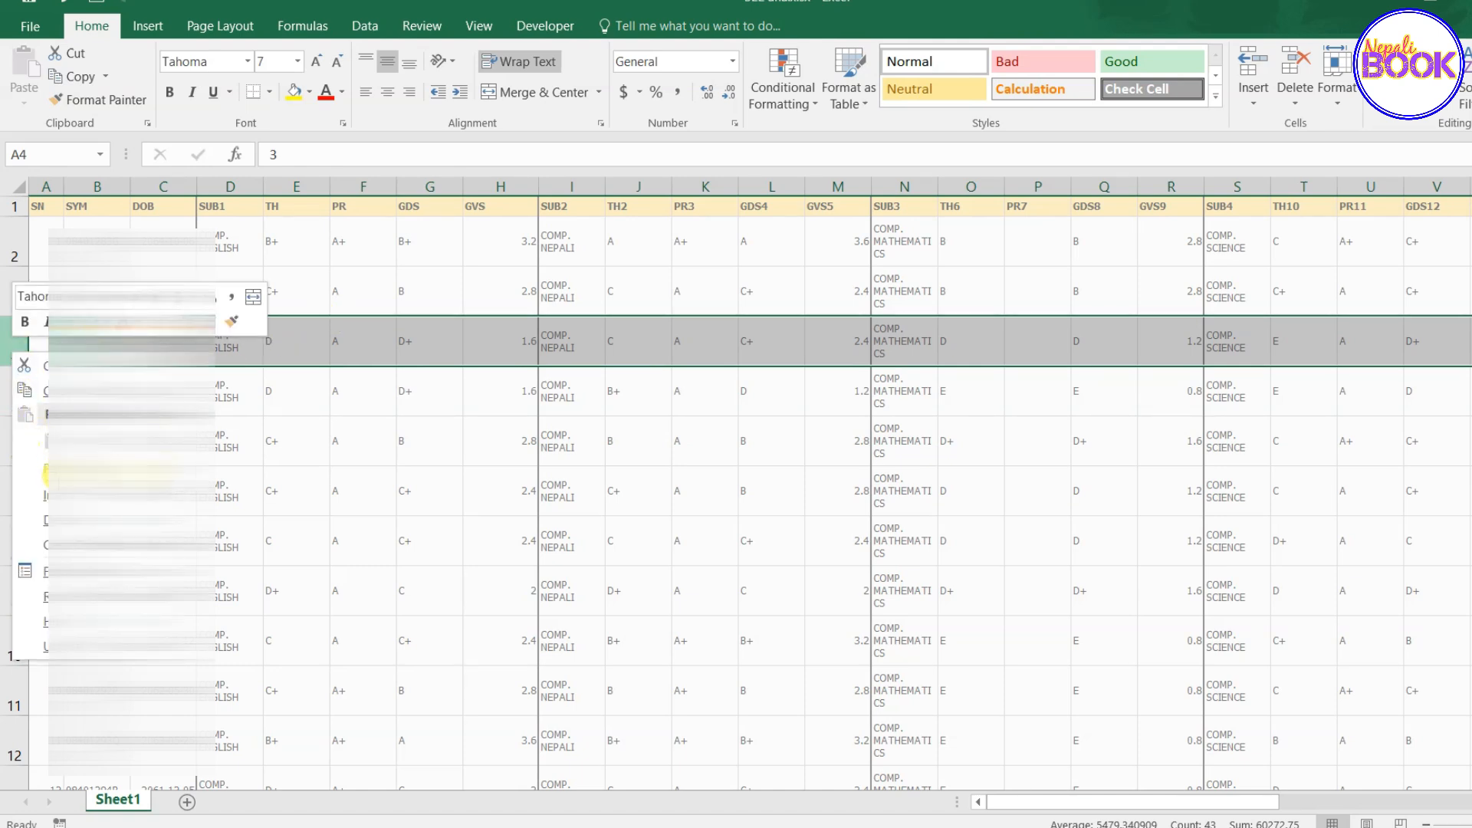
pyautogui.click(85, 520)
pyautogui.click(360, 427)
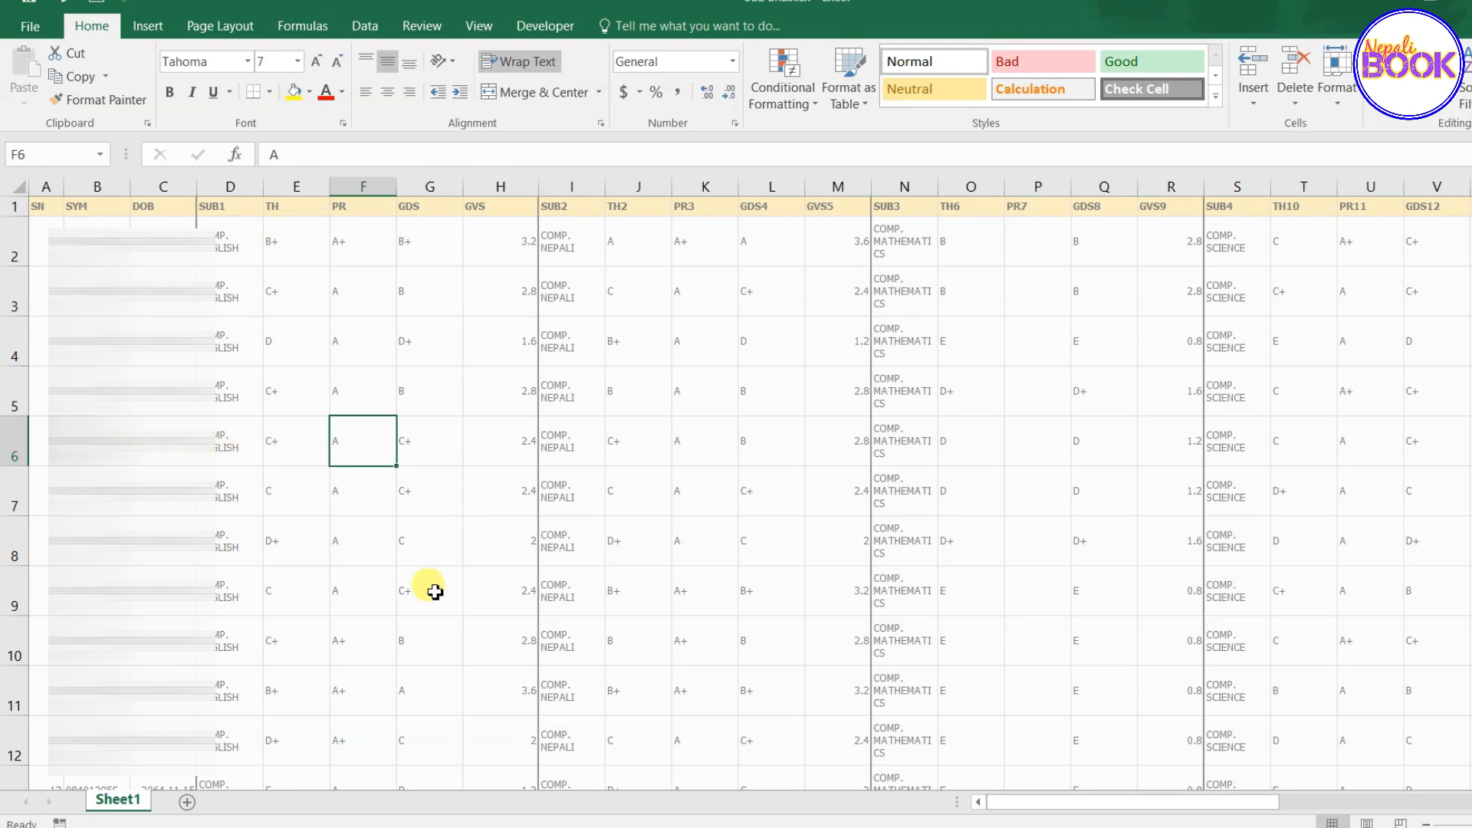
pyautogui.click(381, 385)
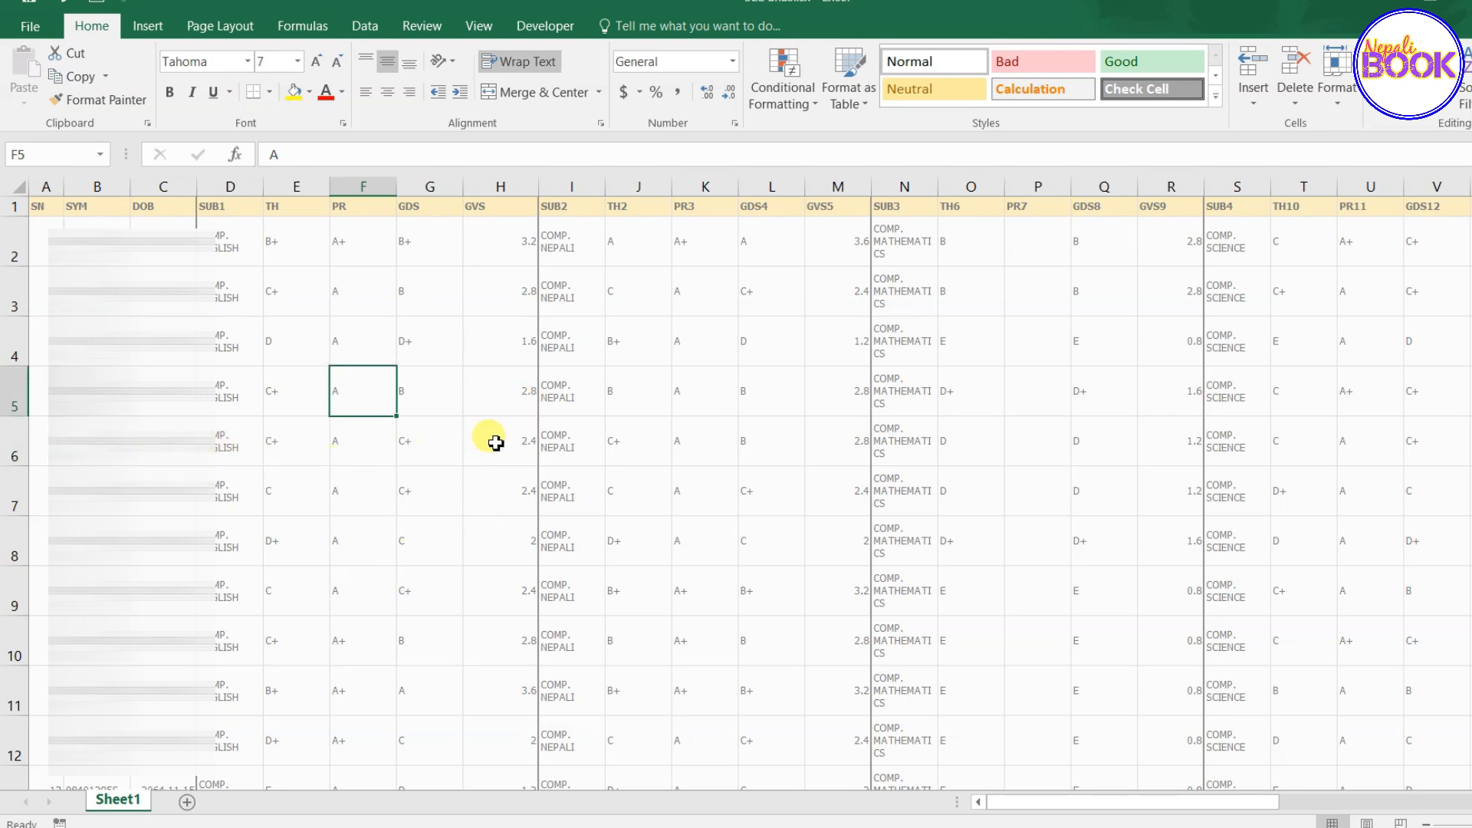
pyautogui.click(458, 423)
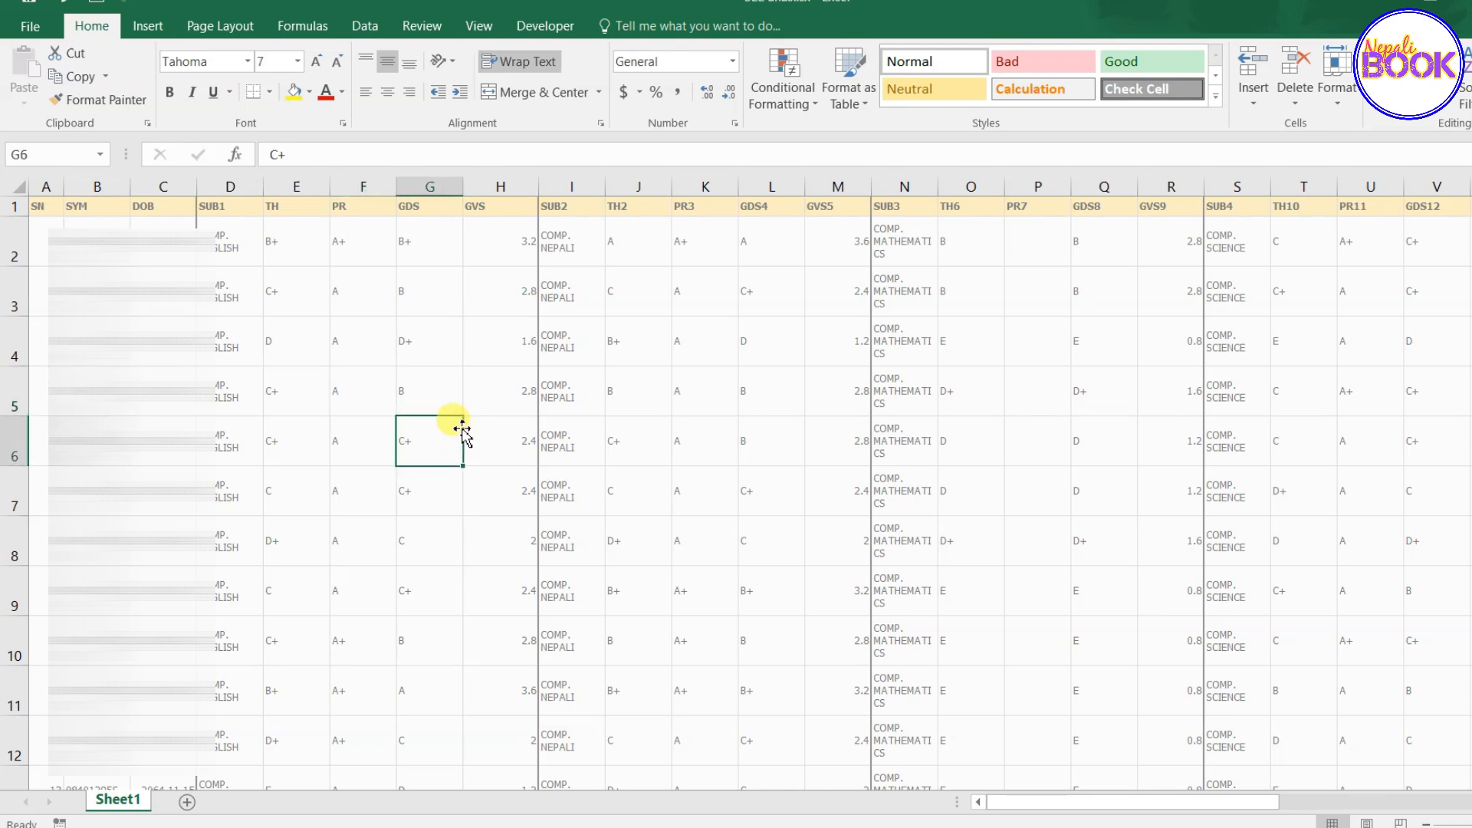
# Select the entire ledger data range including the headers, and check that it extends to the last column and row
pyautogui.click(383, 394)
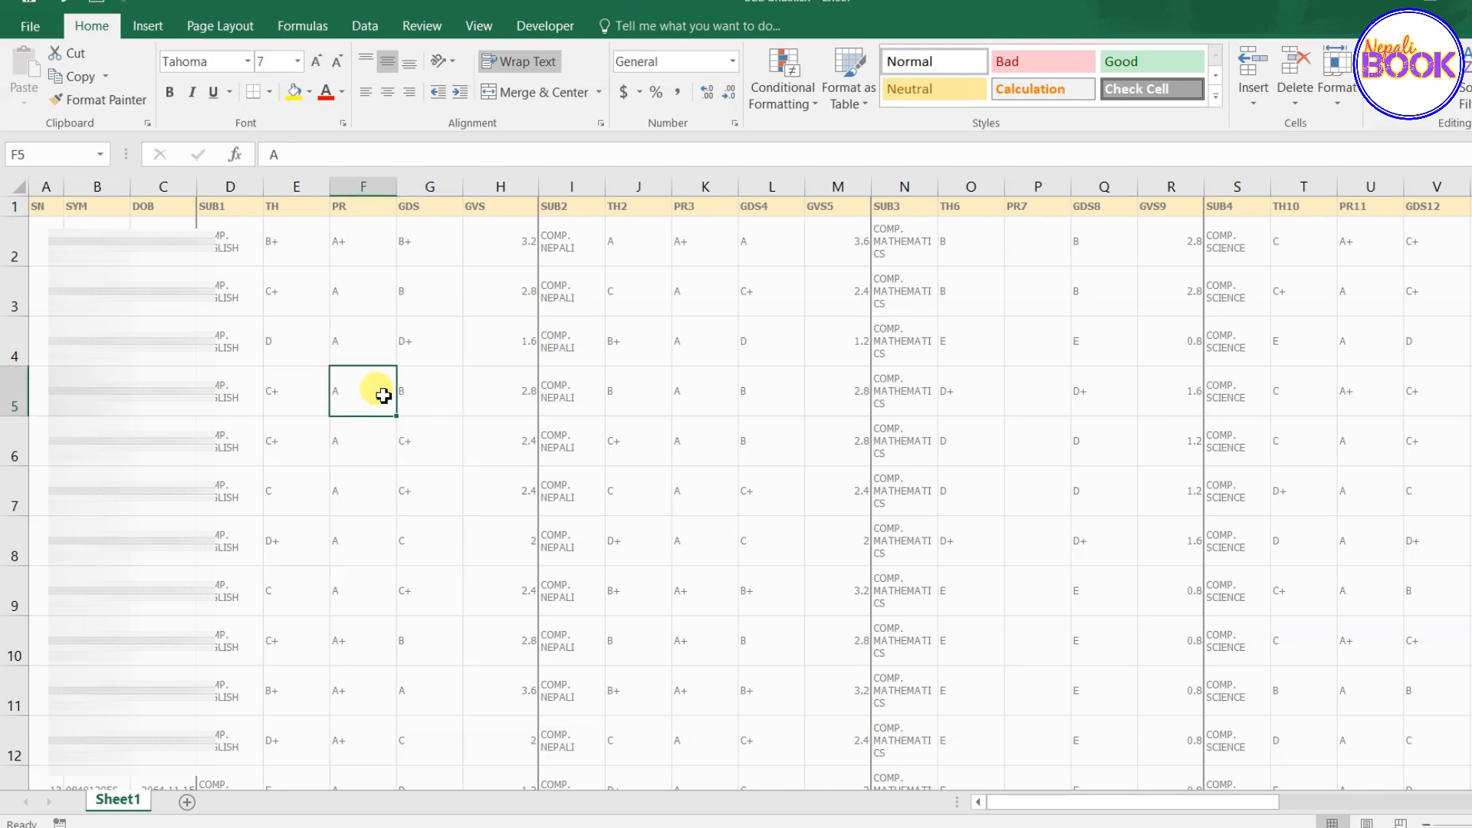
pyautogui.hotkey('ctrl', 'a')
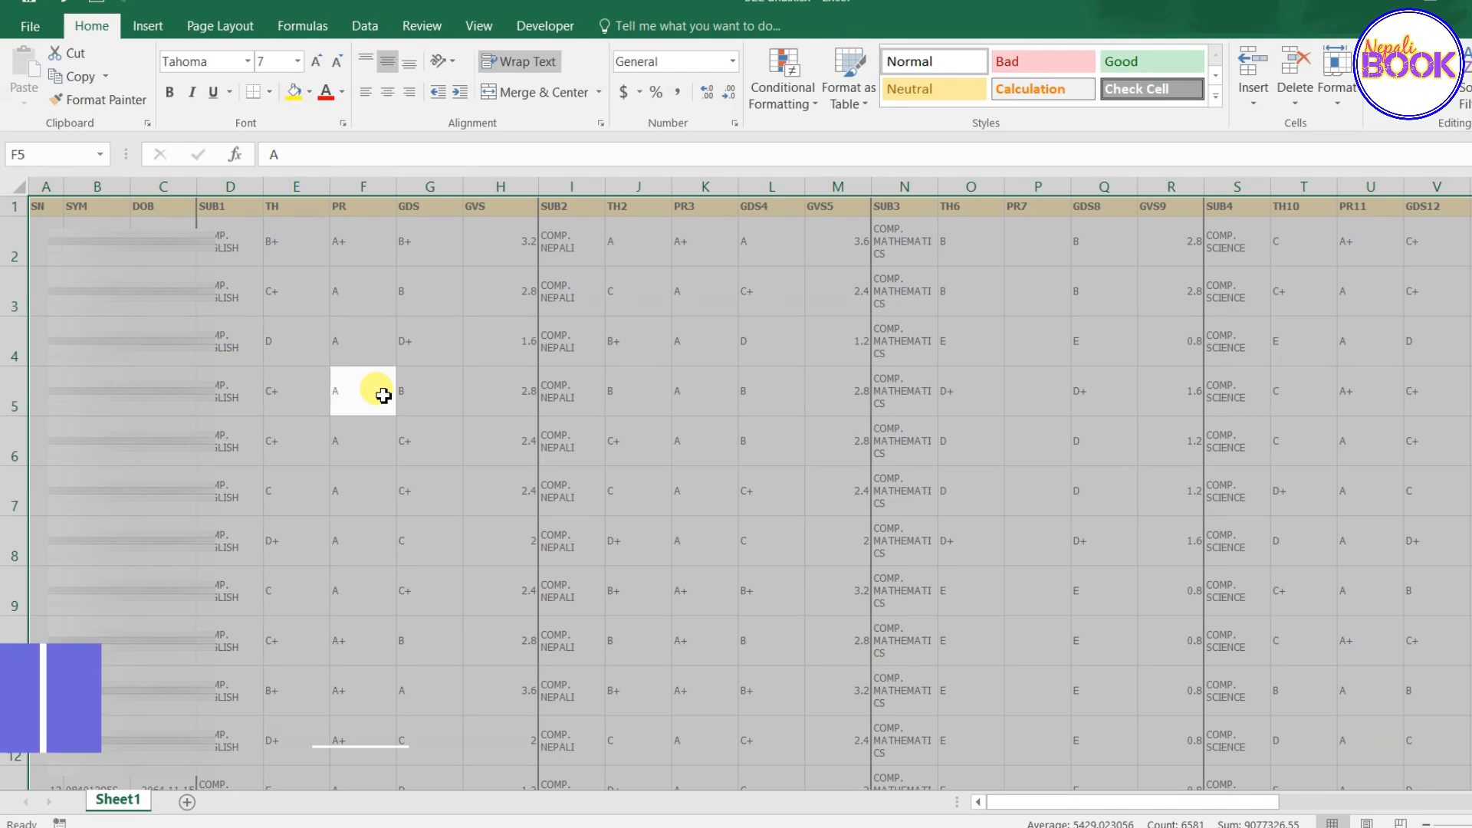
pyautogui.moveTo(1165, 802); pyautogui.dragTo(1471, 784)
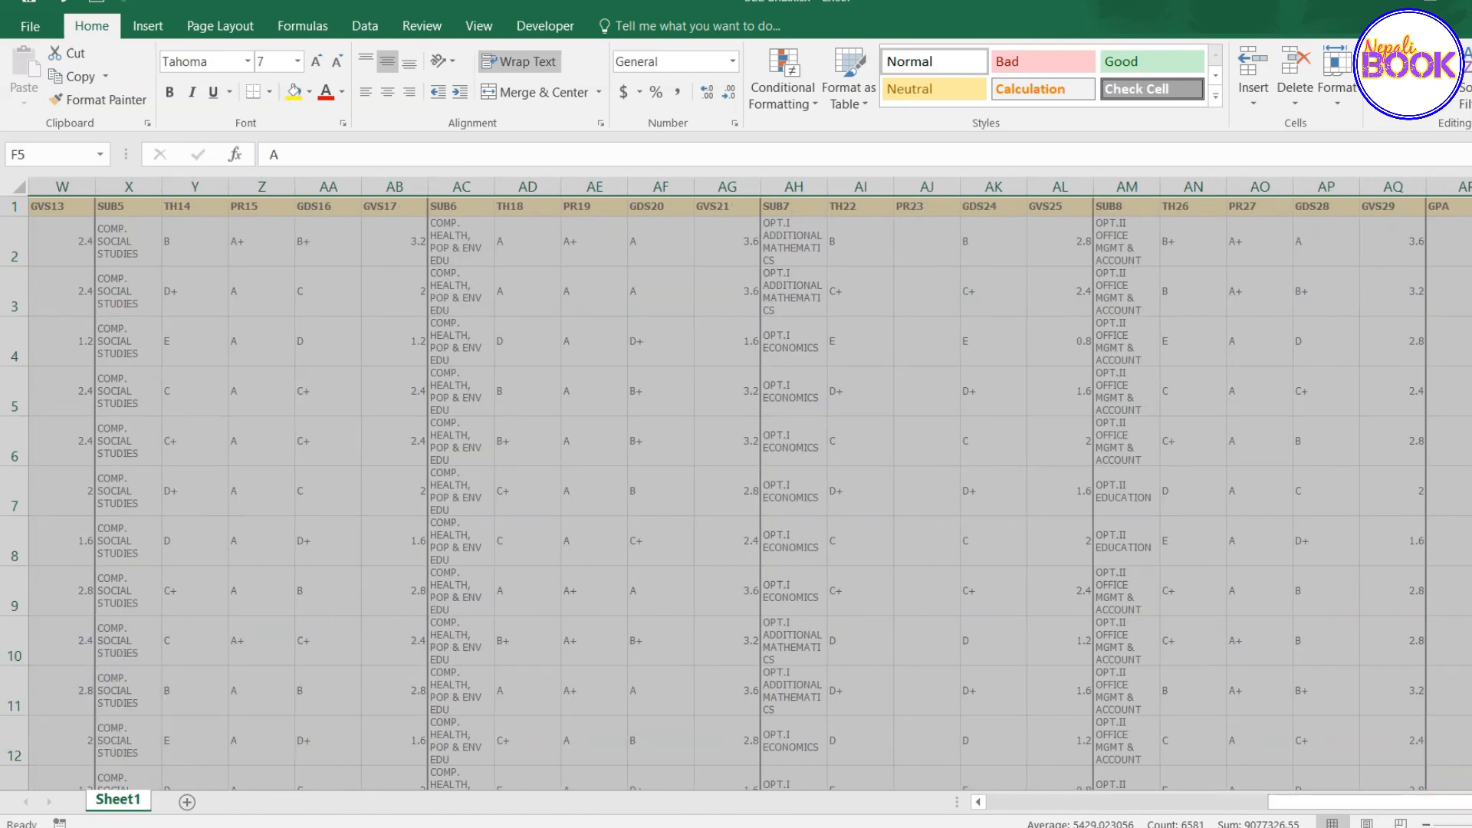
pyautogui.click(1471, 802)
pyautogui.hscroll(3, 1457, 641)
pyautogui.scroll(-19, 1270, 614)
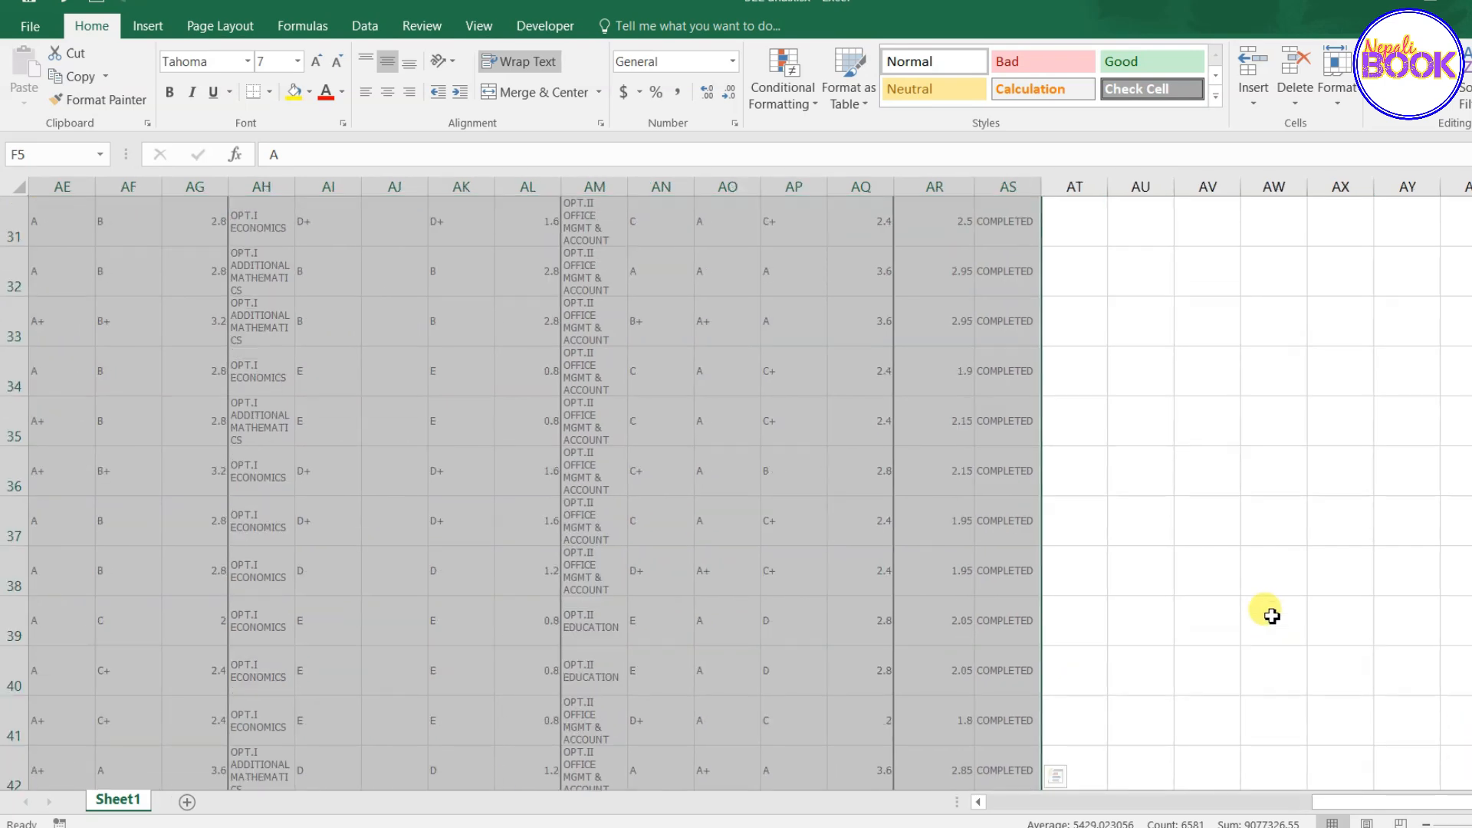
pyautogui.scroll(-20, 1272, 616)
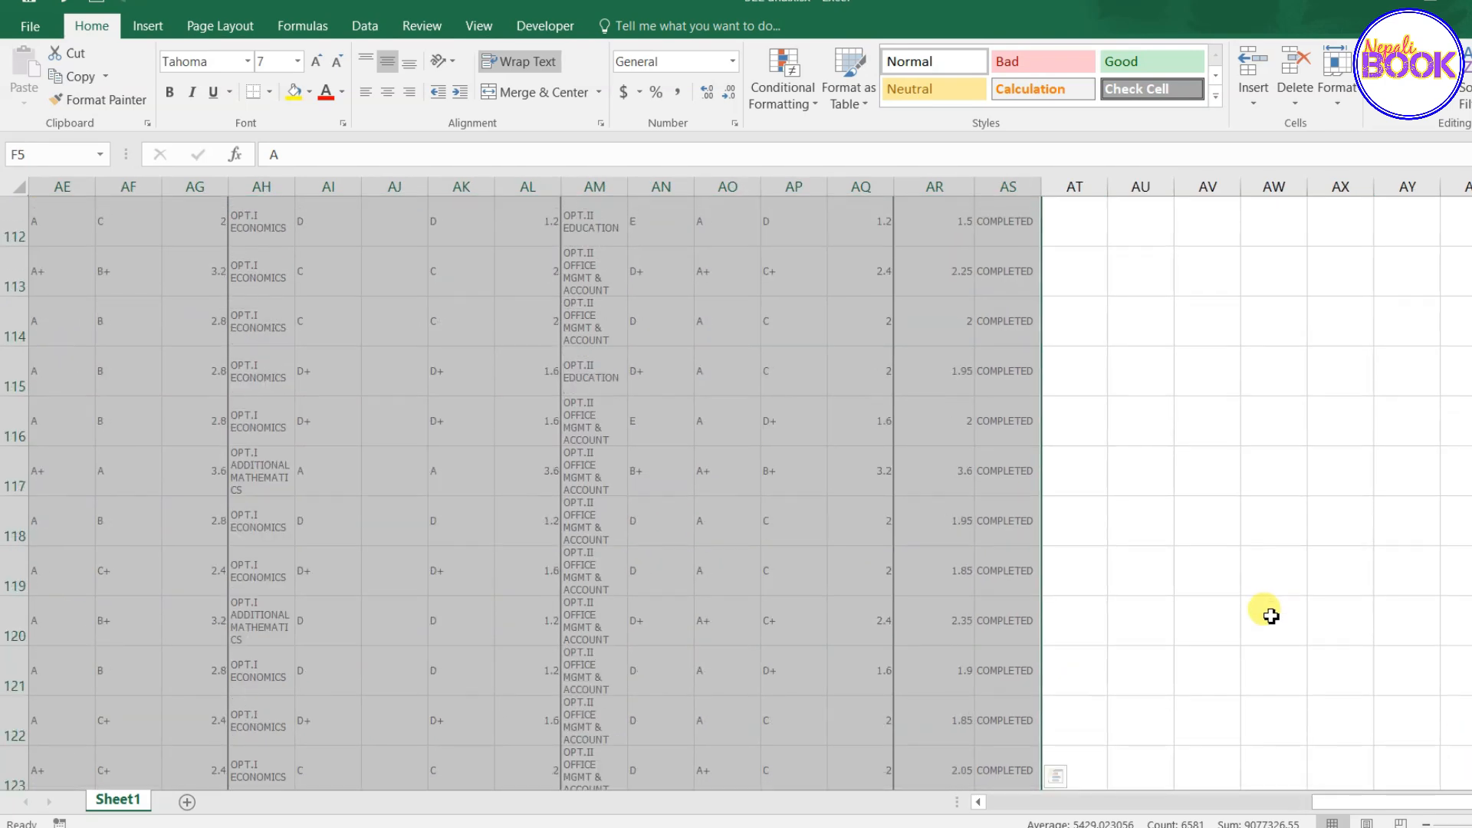
pyautogui.scroll(-10, 1269, 614)
pyautogui.scroll(3, 1267, 612)
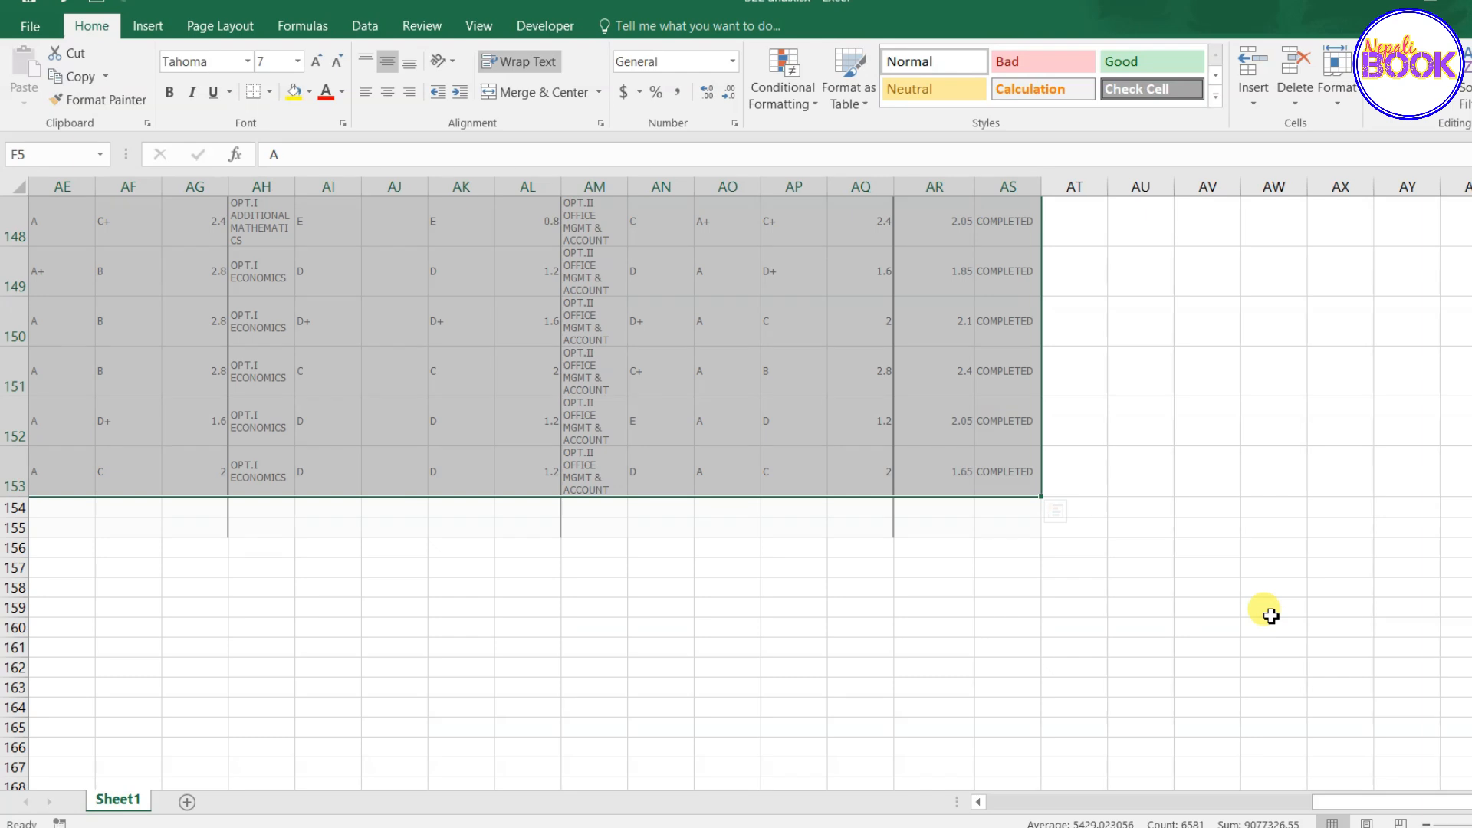
pyautogui.moveTo(1381, 802); pyautogui.dragTo(947, 805)
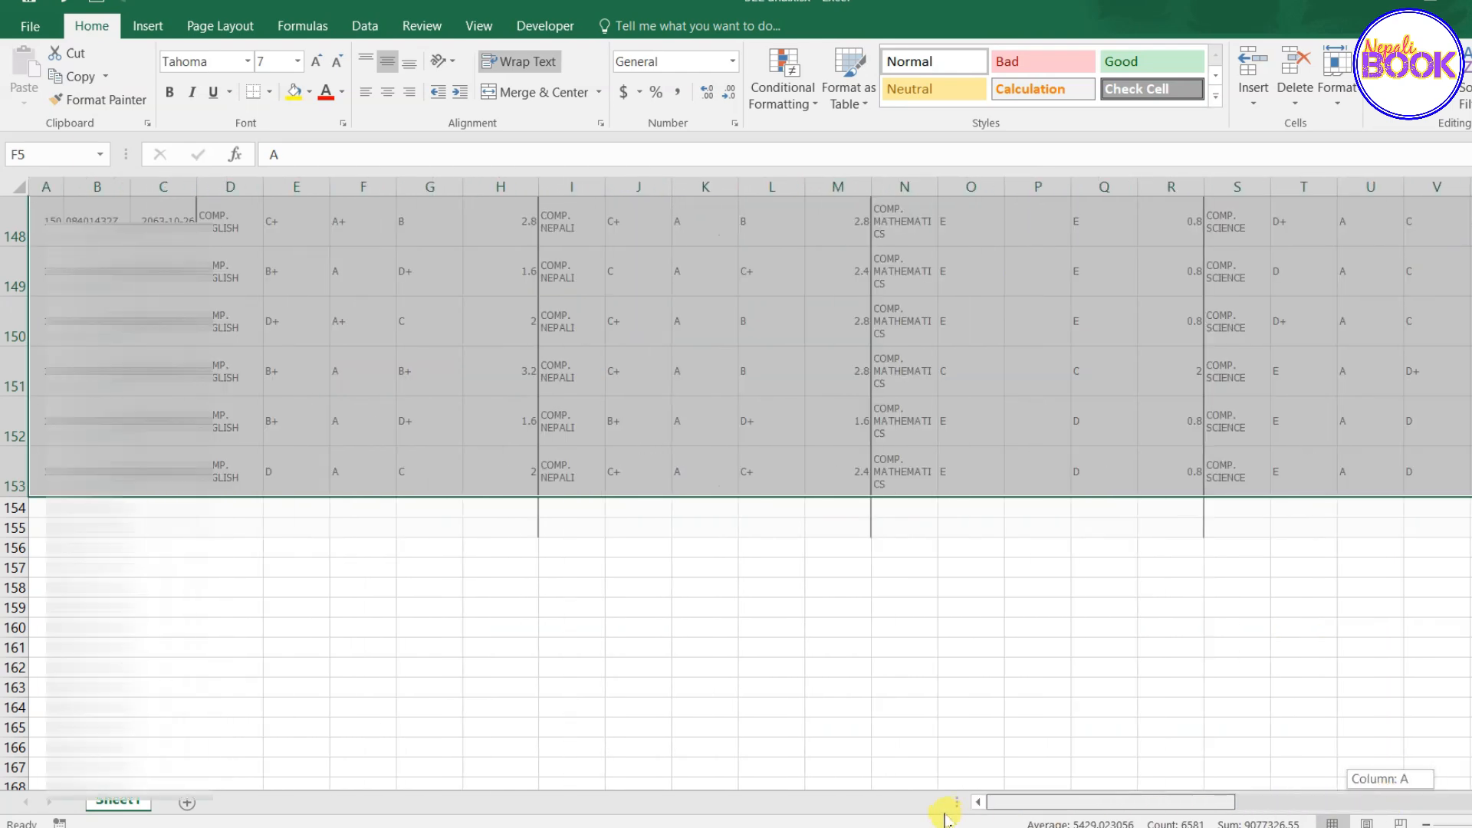
pyautogui.scroll(20, 736, 491)
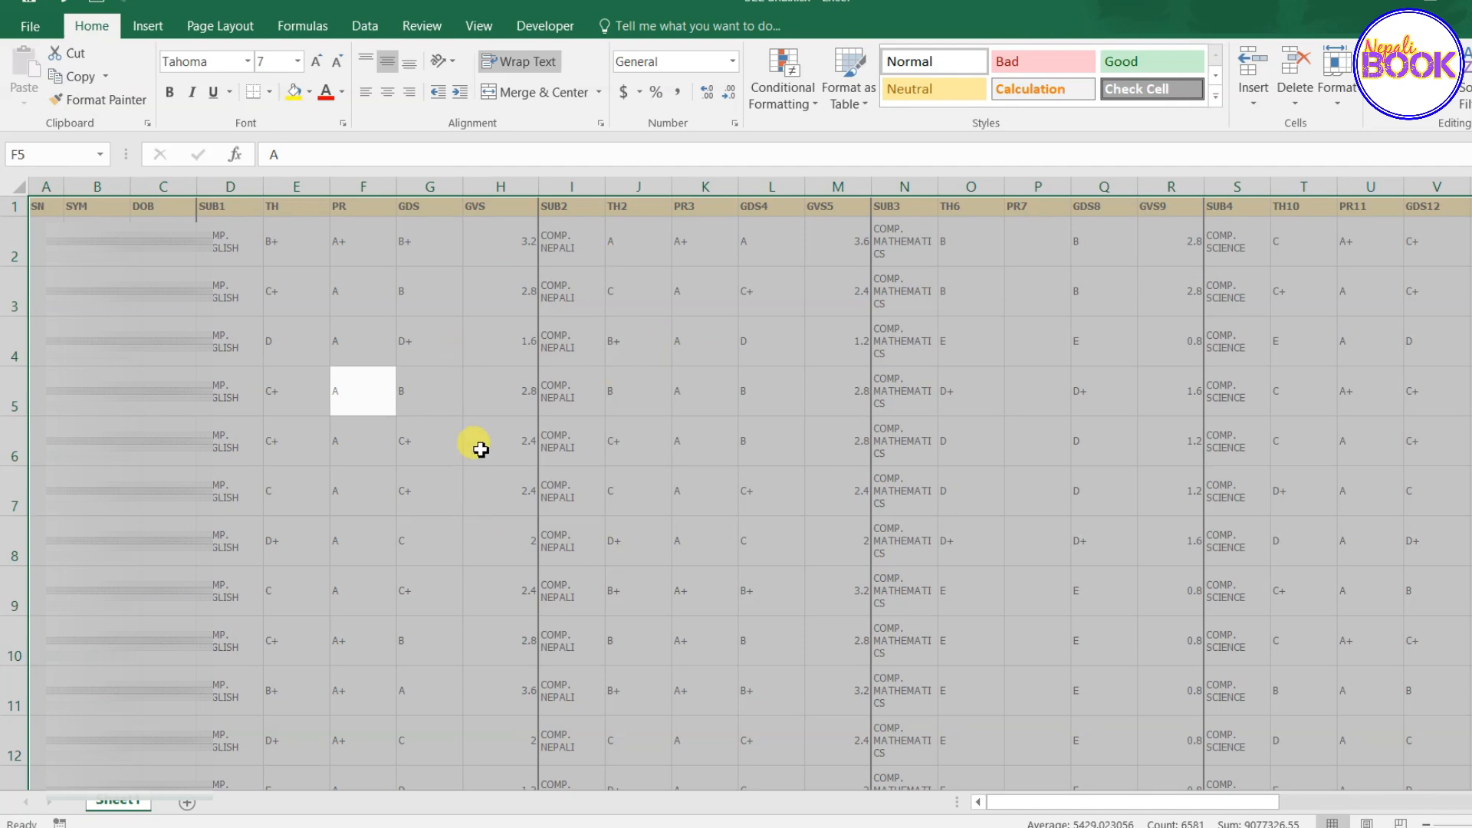
# Convert the ledger range A1:AS153 into a table with headers
pyautogui.hotkey('ctrl', 't')
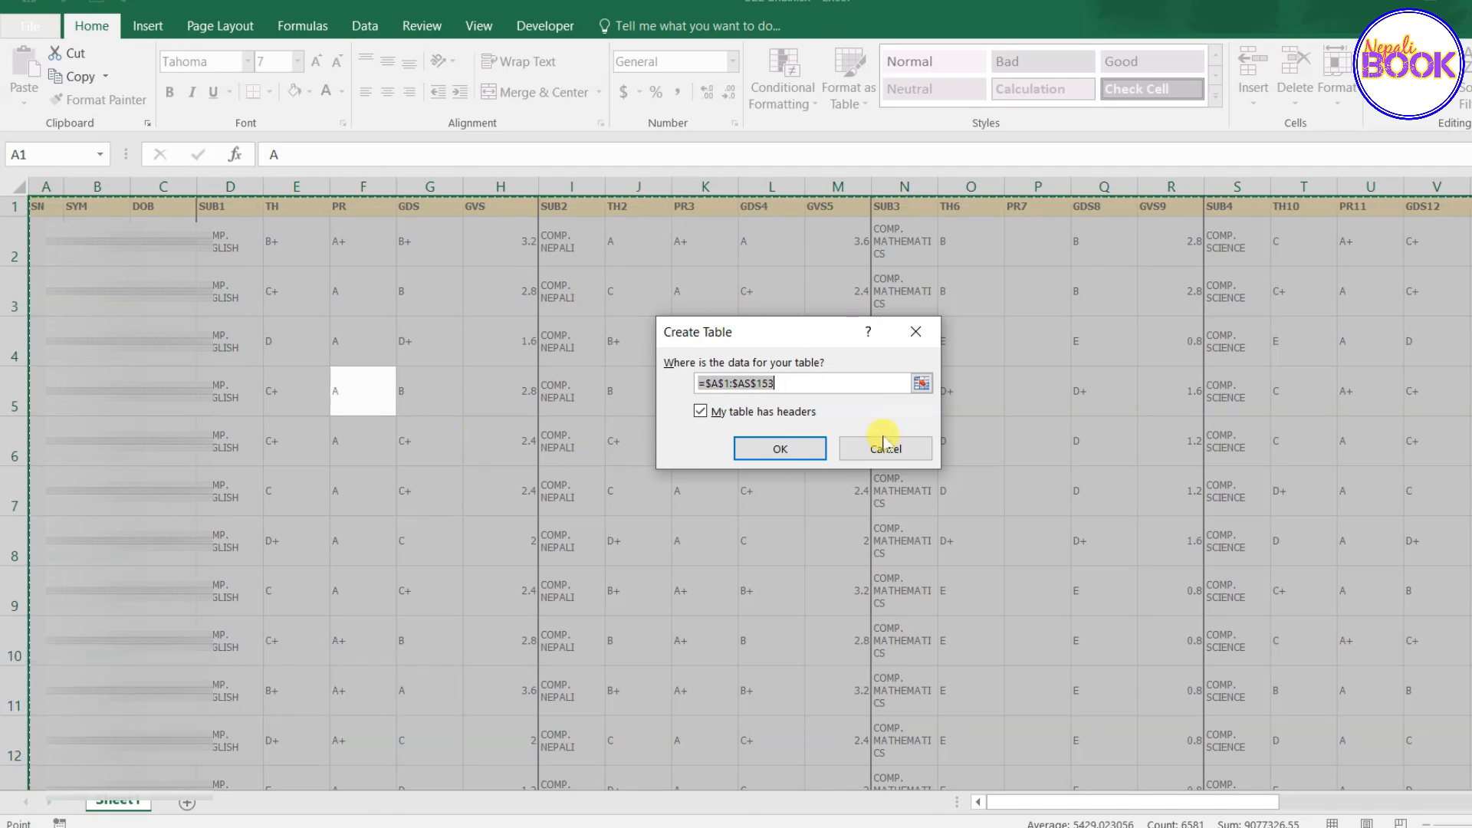
pyautogui.click(780, 449)
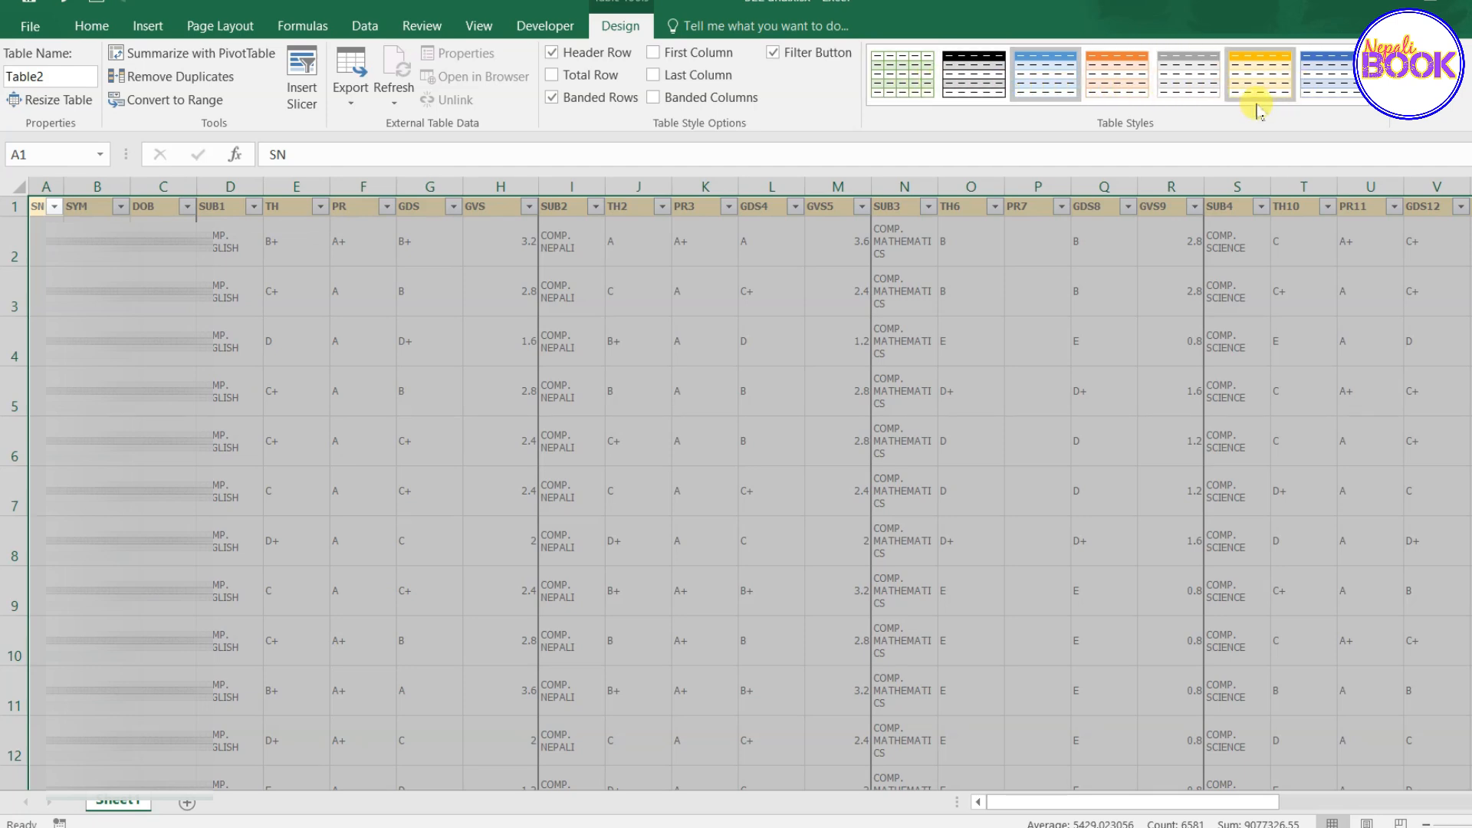
pyautogui.click(565, 345)
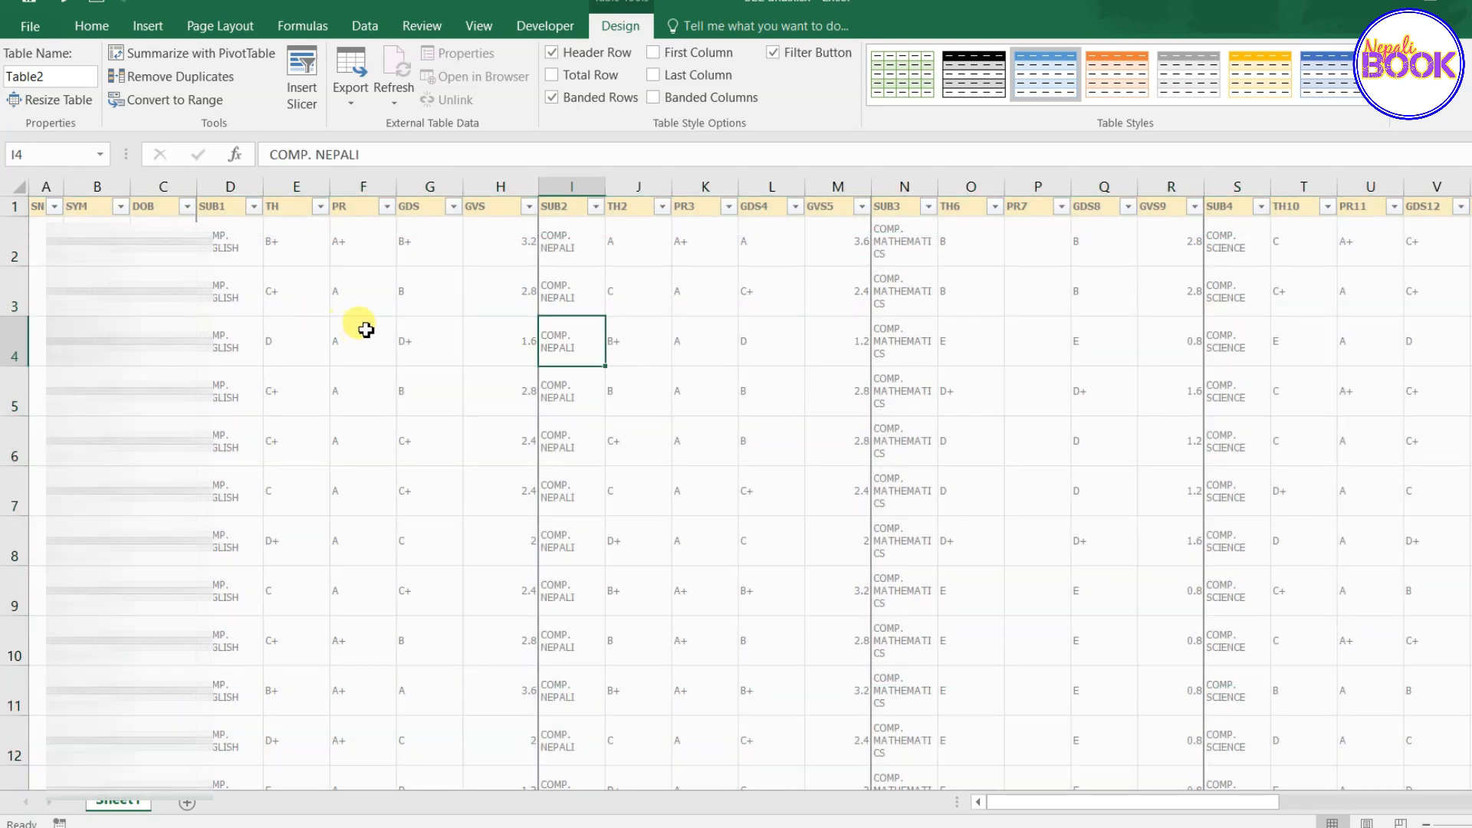
# Look over the TH, PR, GDS and GVS headers and view the GDS column's filter options
pyautogui.click(299, 208)
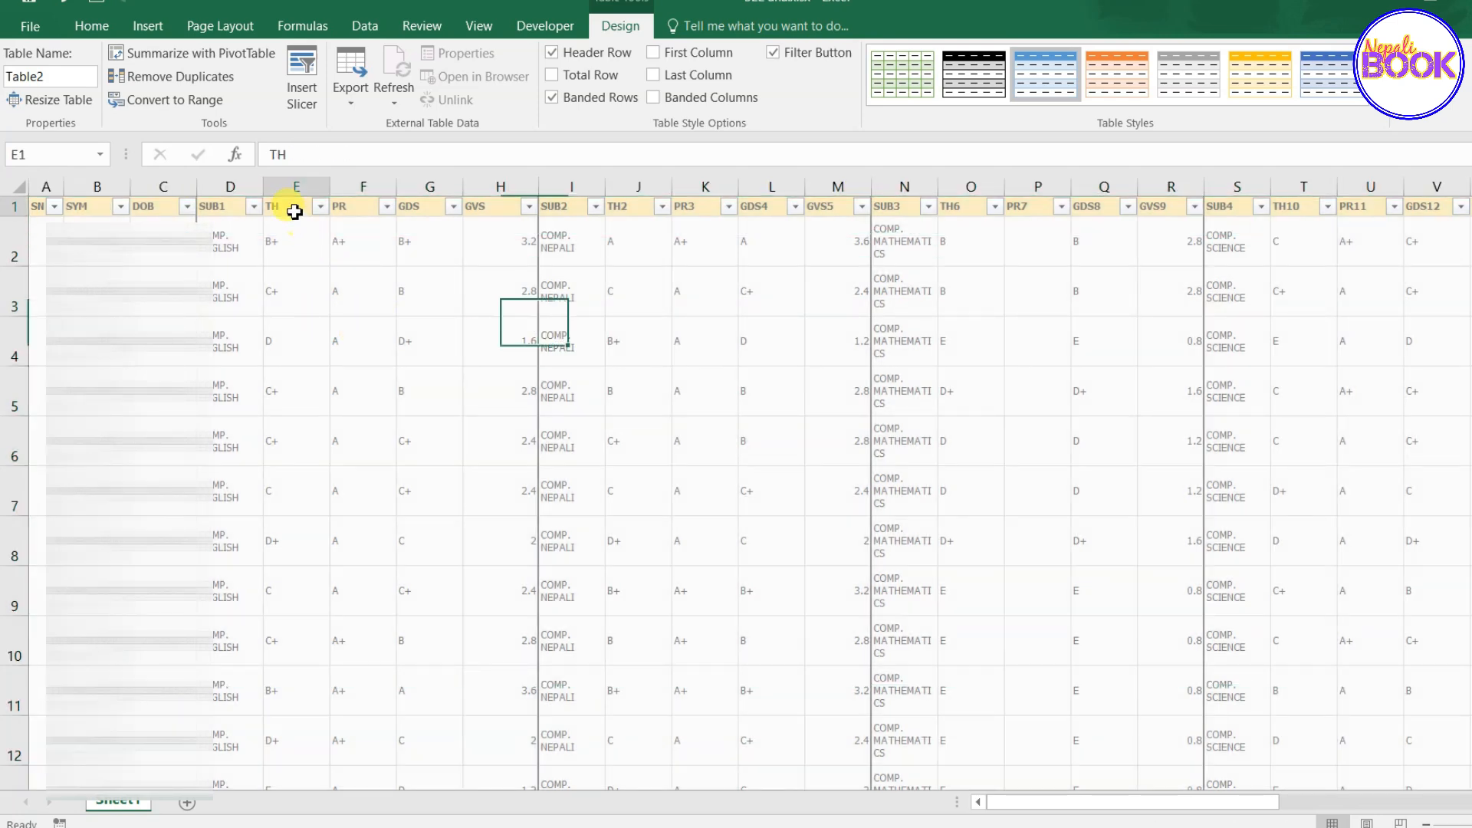
pyautogui.click(360, 214)
pyautogui.click(421, 207)
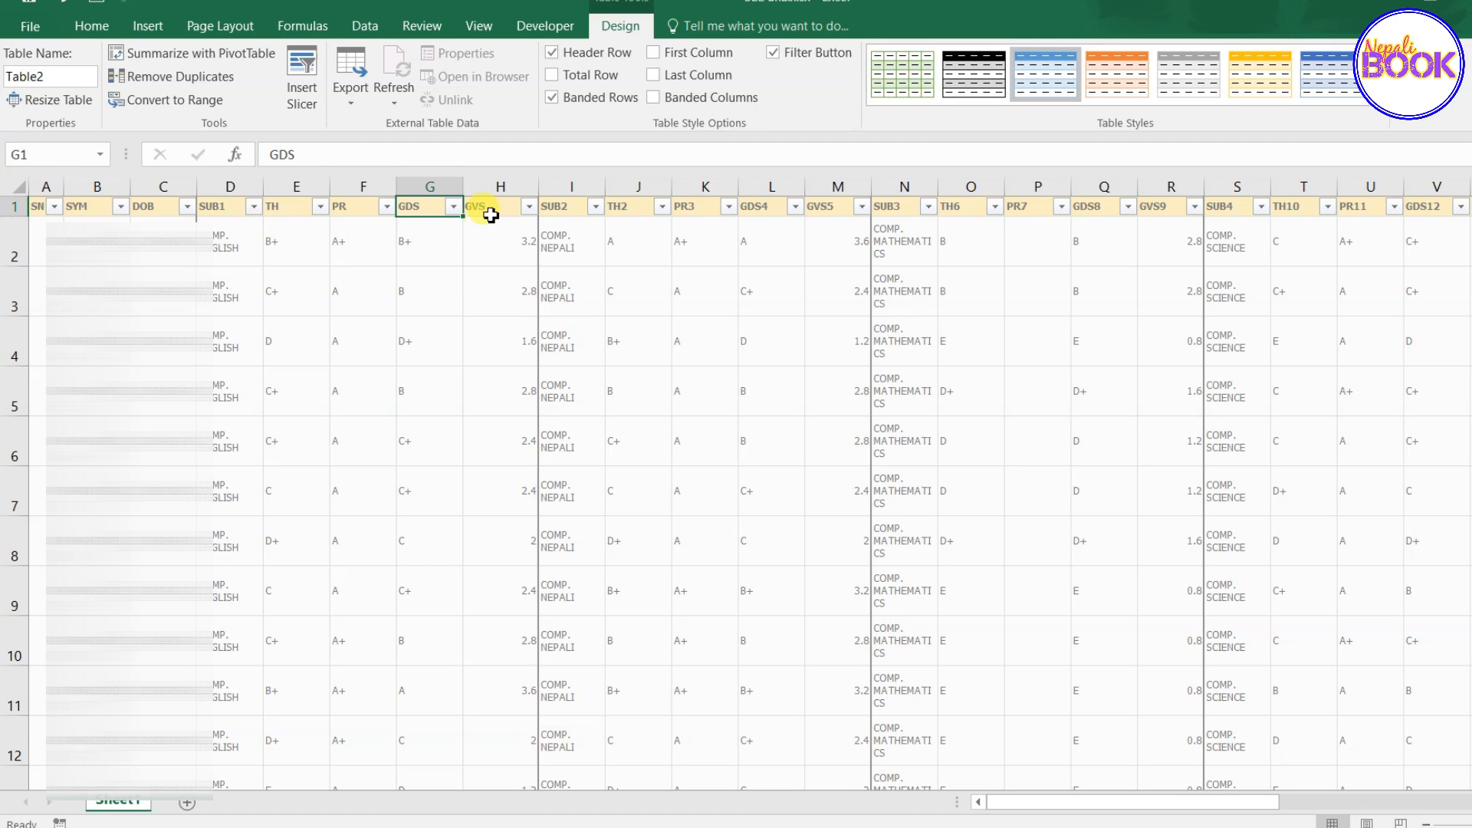
pyautogui.click(458, 210)
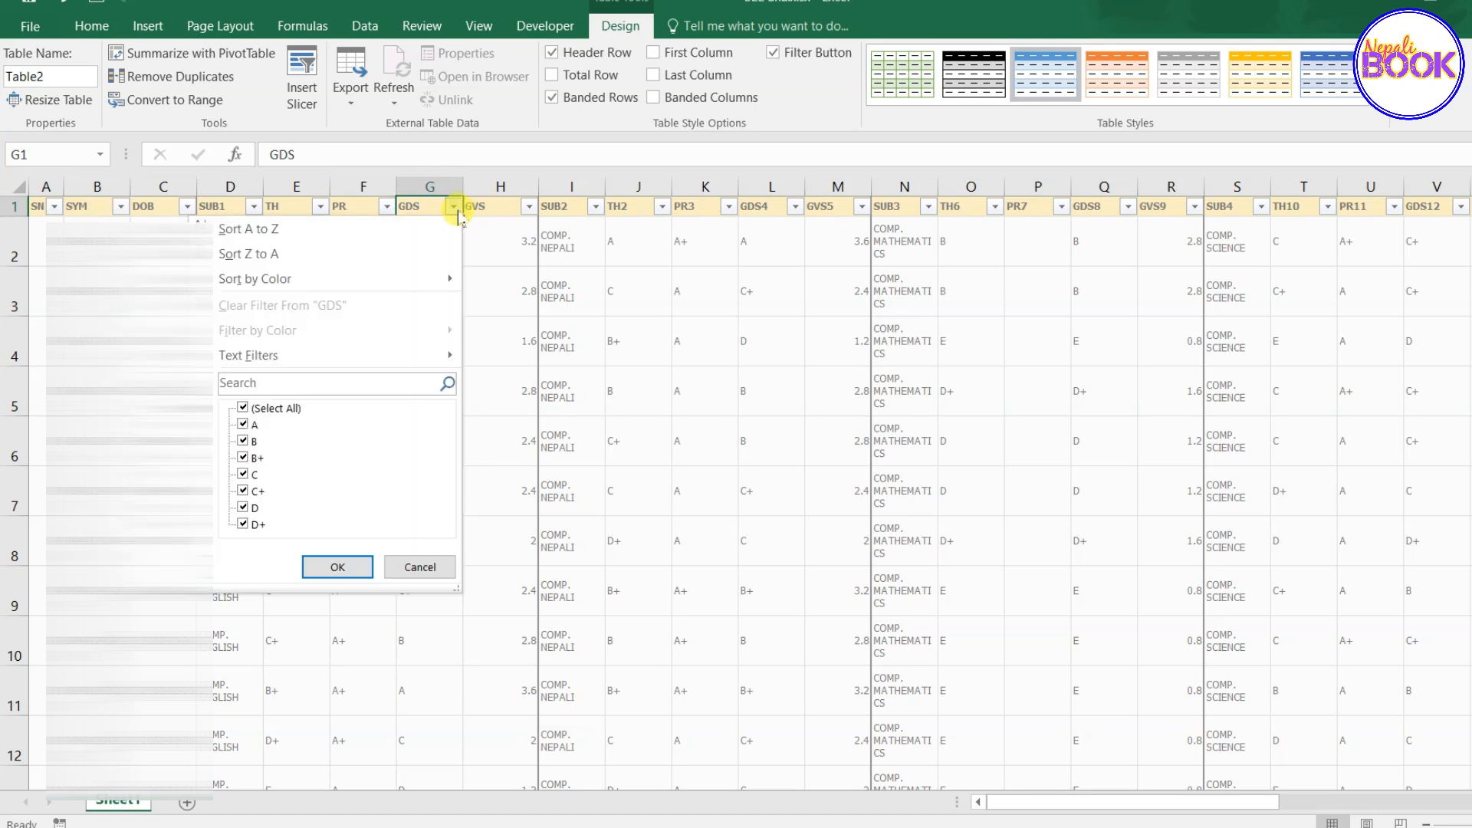
pyautogui.click(527, 215)
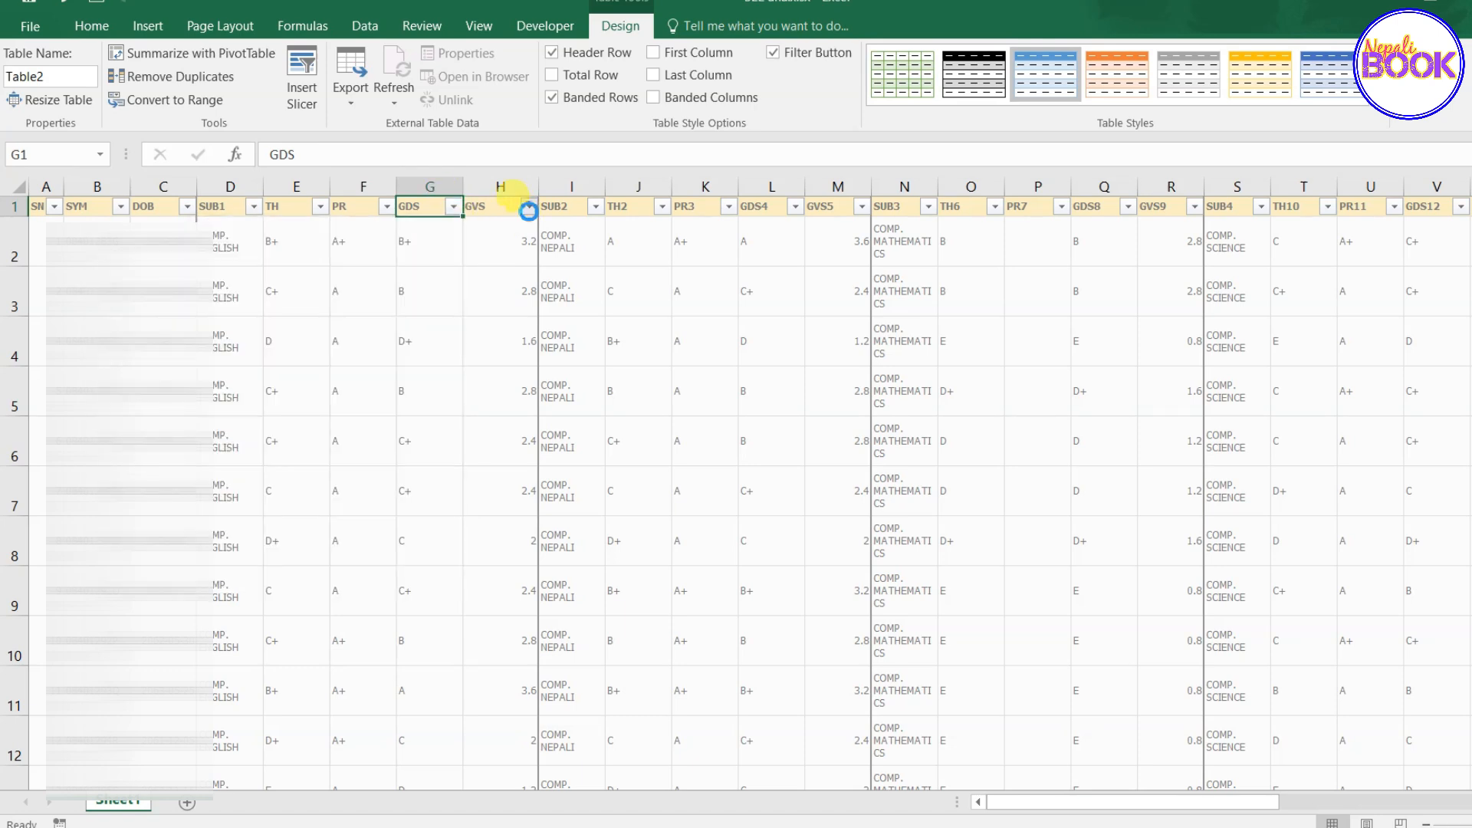
pyautogui.click(586, 268)
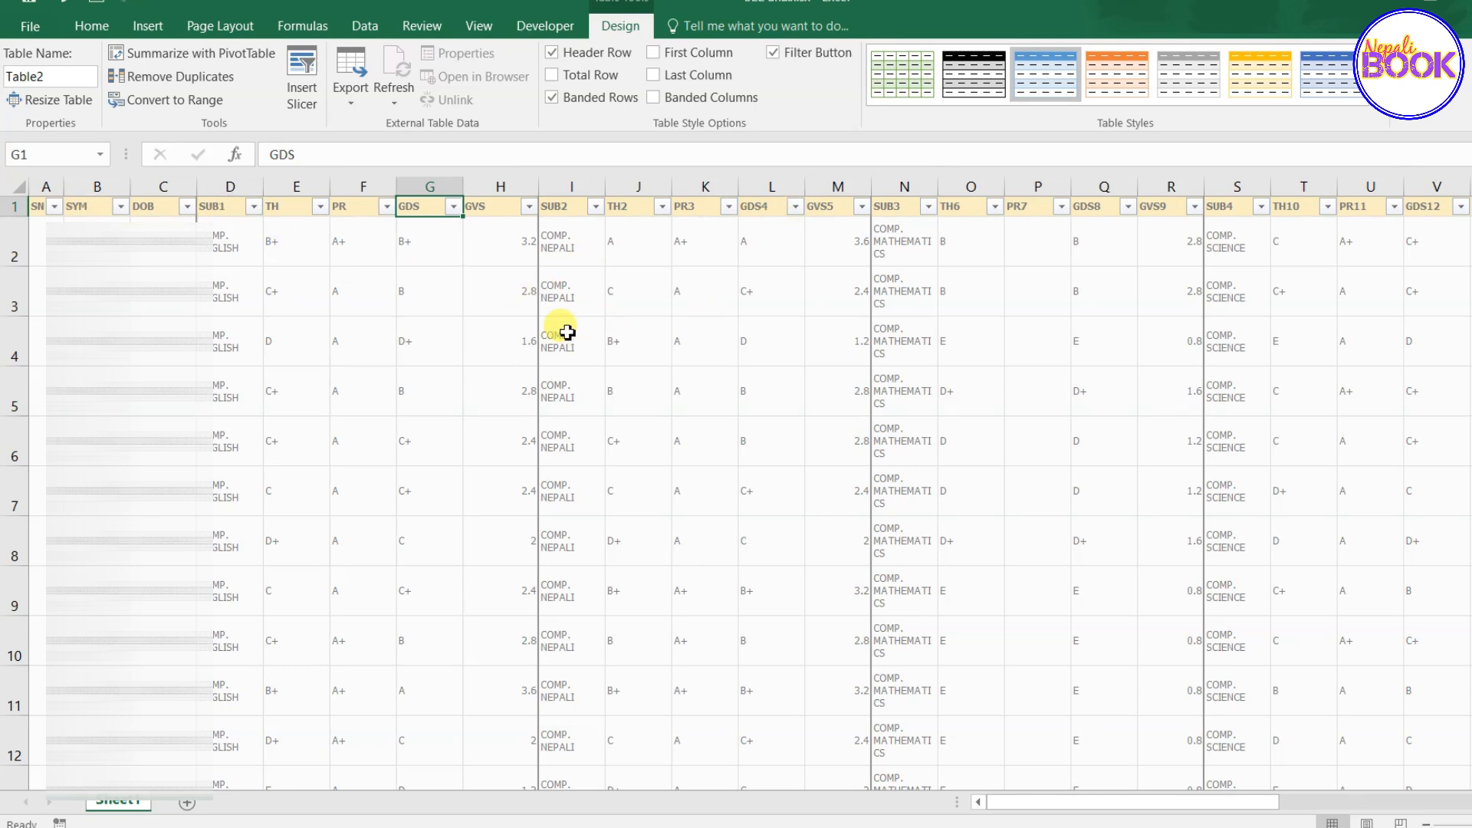
pyautogui.click(436, 290)
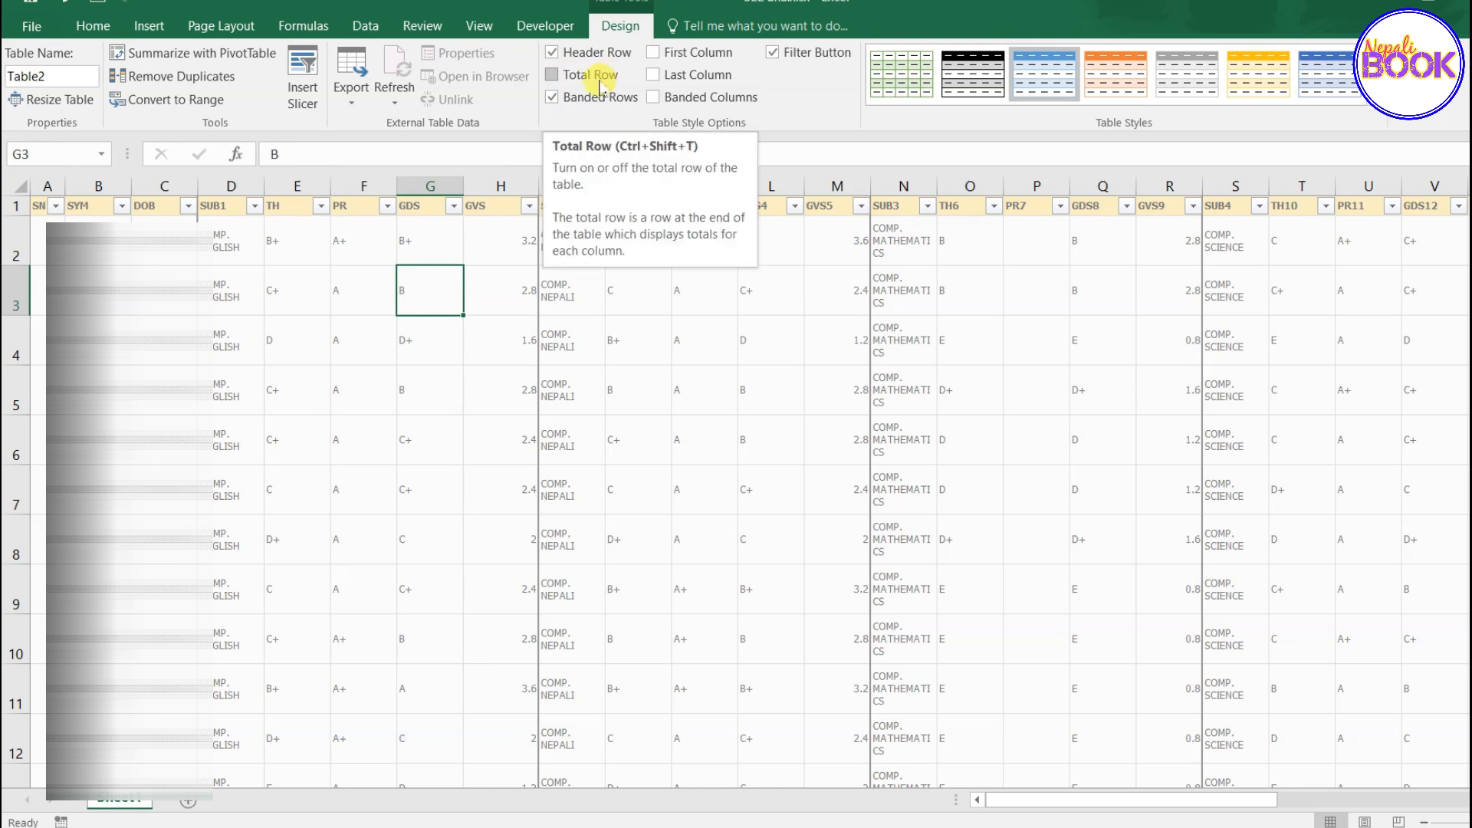
# Turn on the table's total row and go over its cells in row 154
pyautogui.click(553, 79)
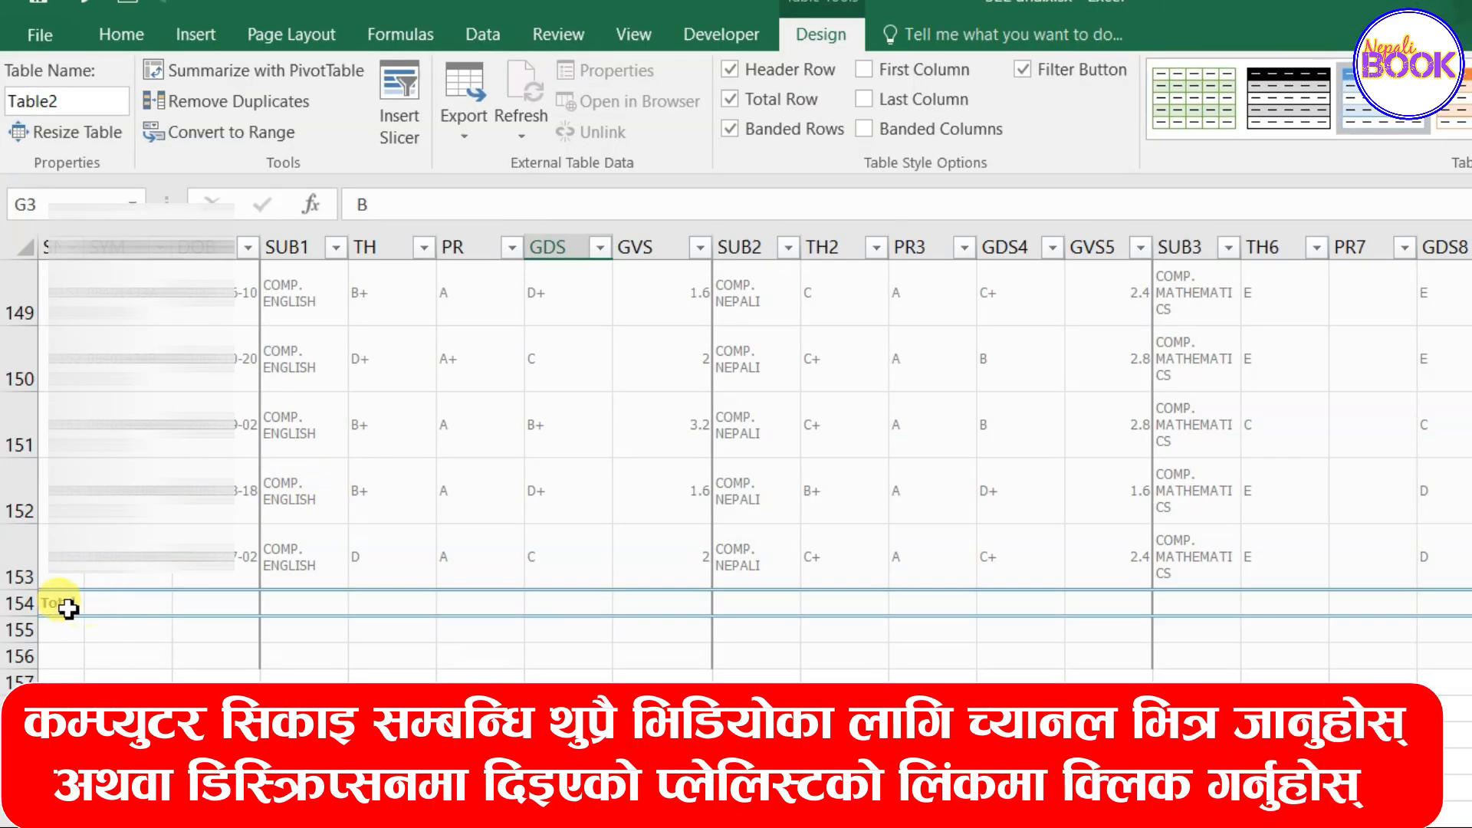
pyautogui.click(48, 454)
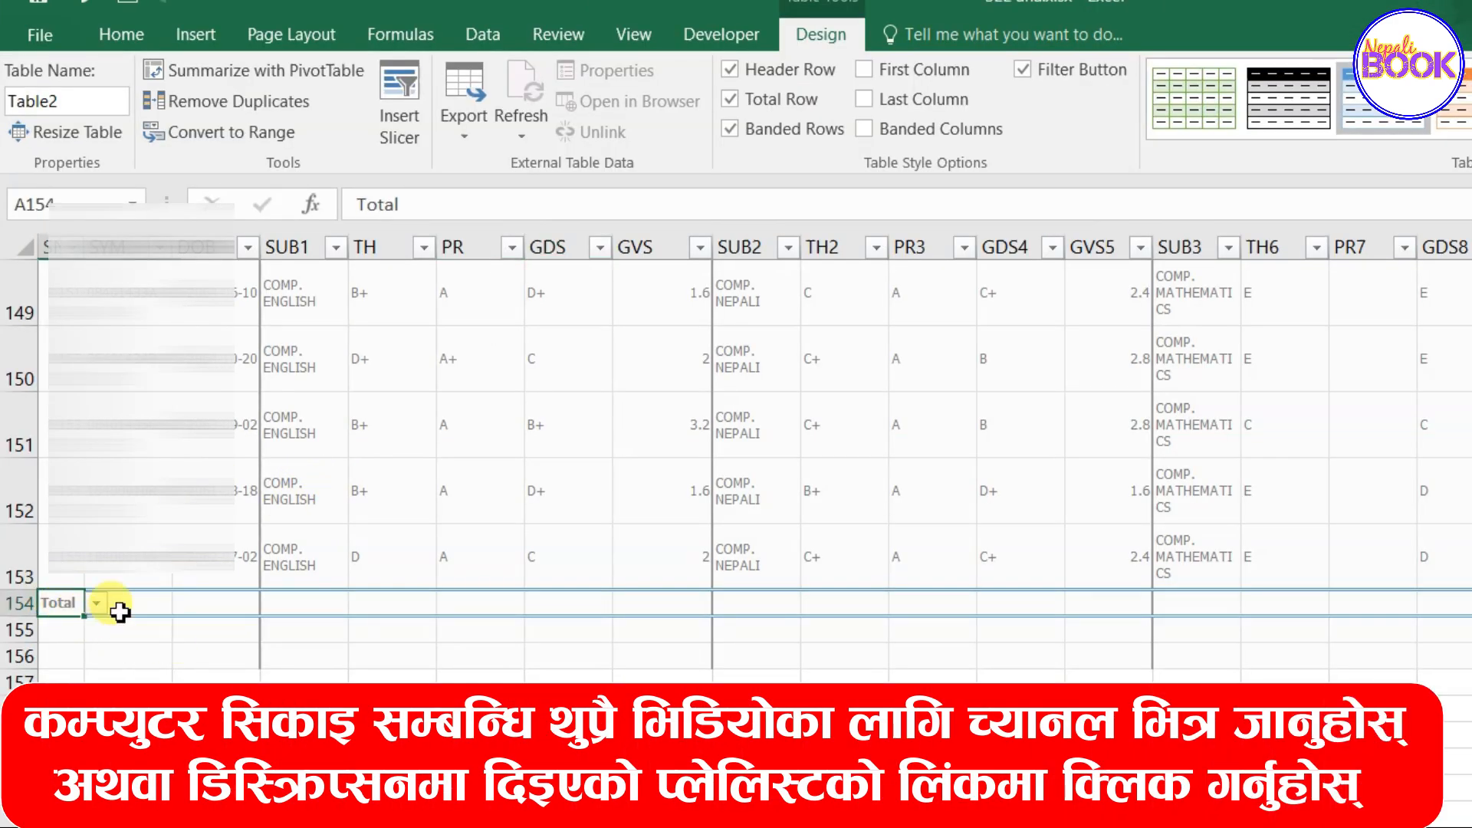
pyautogui.click(177, 608)
pyautogui.moveTo(134, 595); pyautogui.dragTo(862, 605)
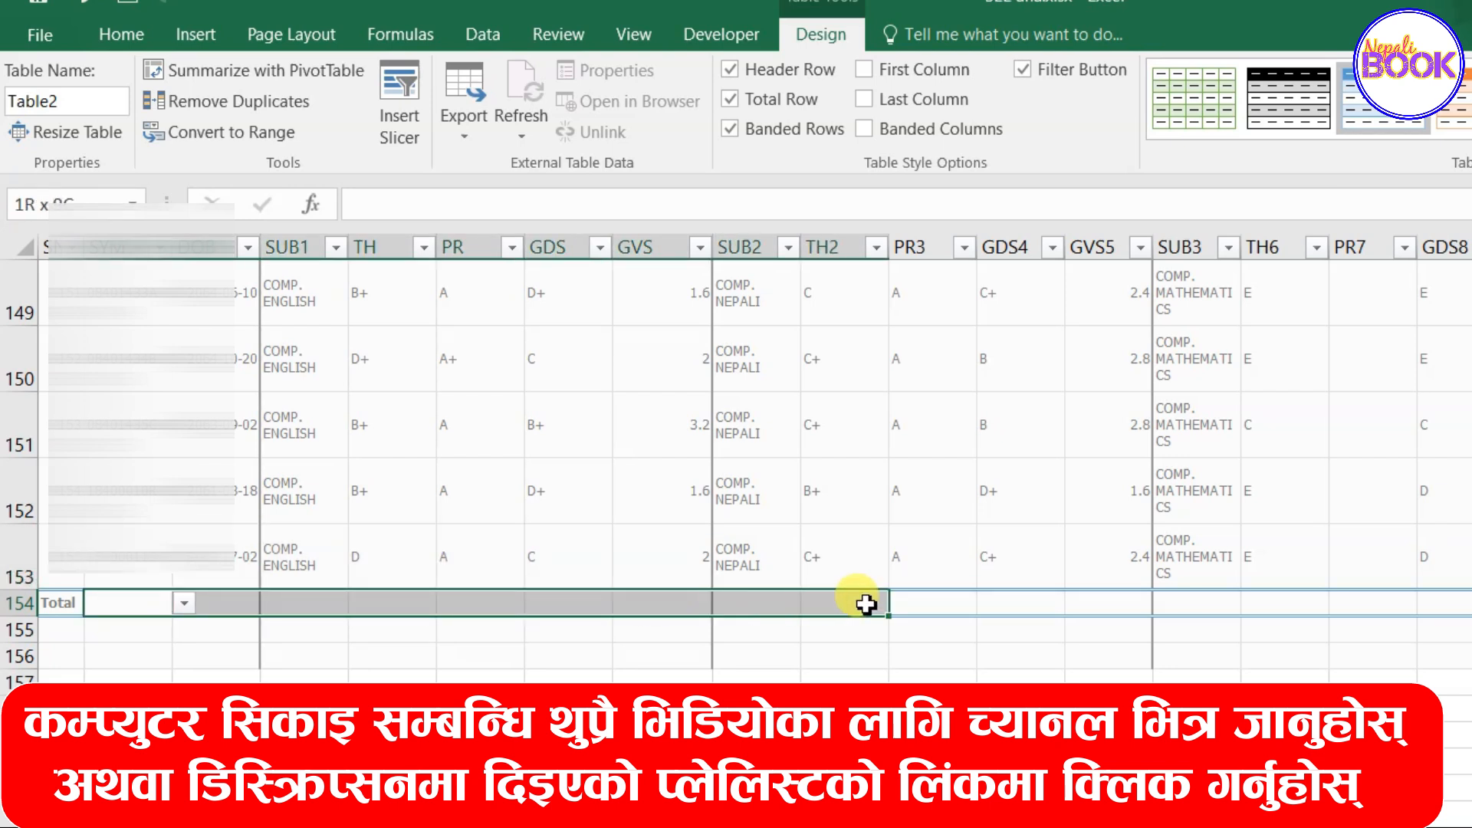
pyautogui.click(306, 679)
pyautogui.click(68, 603)
pyautogui.moveTo(107, 604); pyautogui.dragTo(532, 601)
pyautogui.click(388, 565)
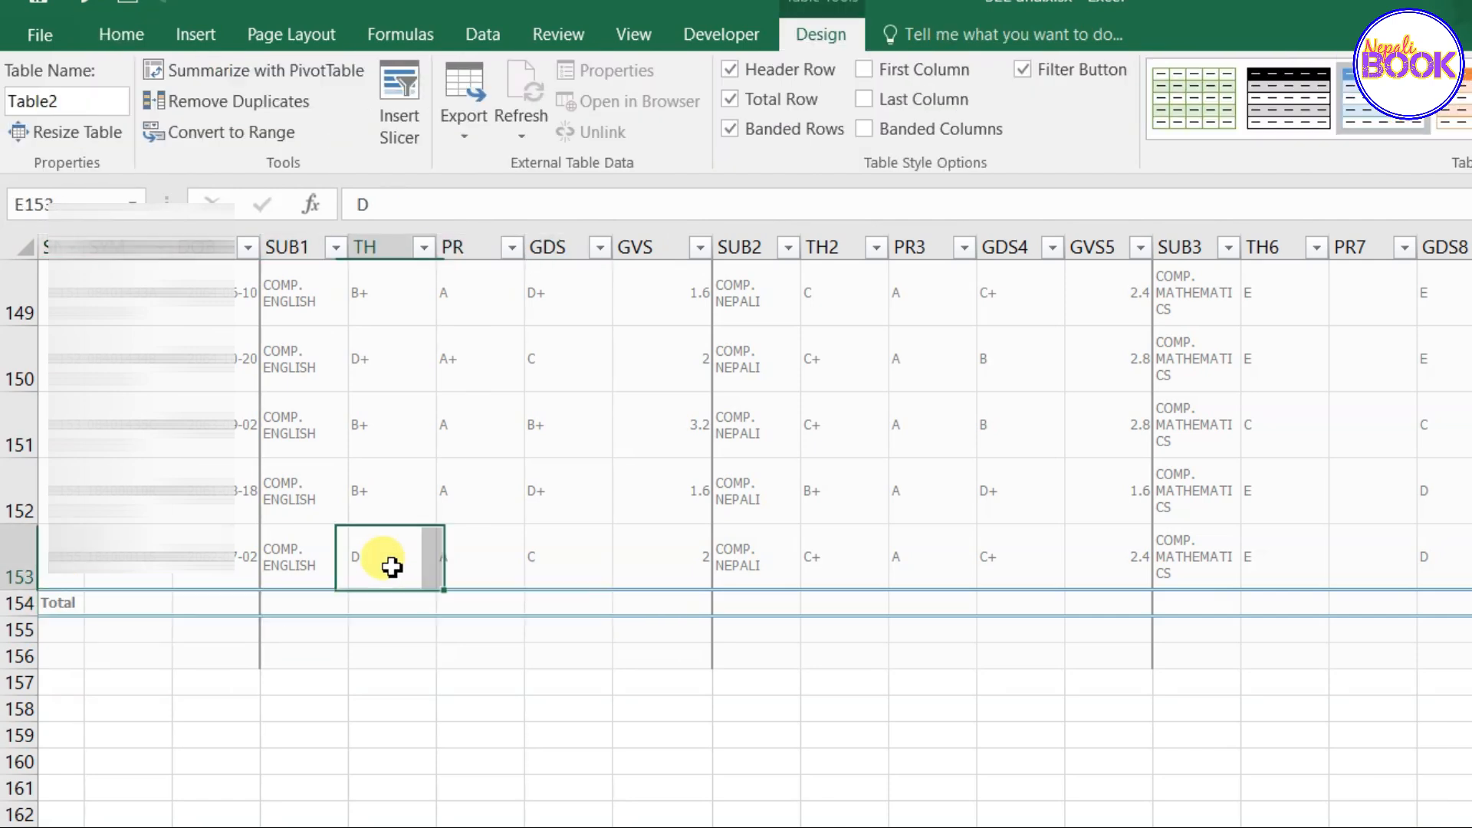
# View the summary functions offered in the total row for the SYM, DOB and SUB1 columns
pyautogui.click(124, 604)
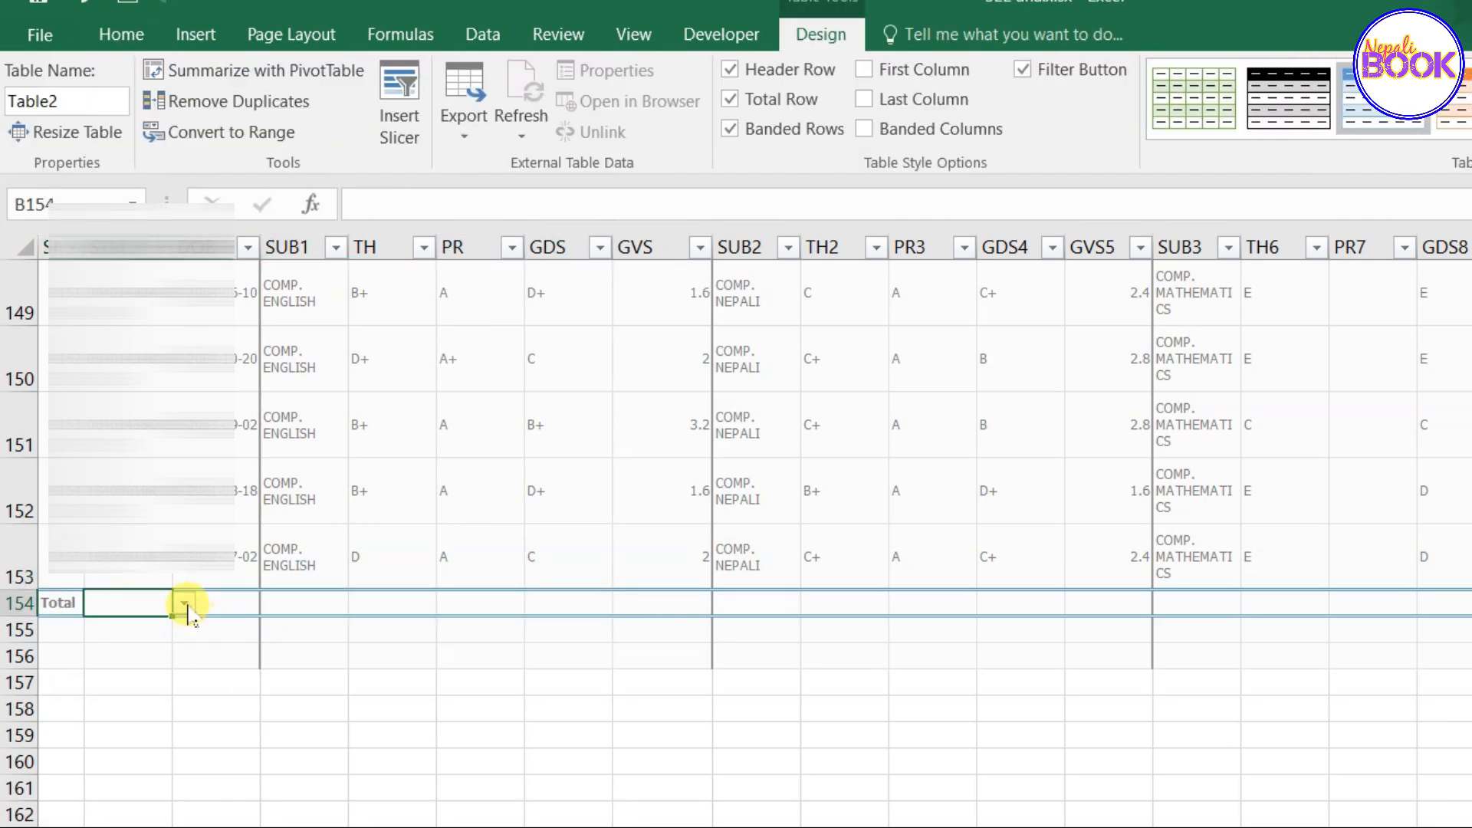
pyautogui.click(185, 607)
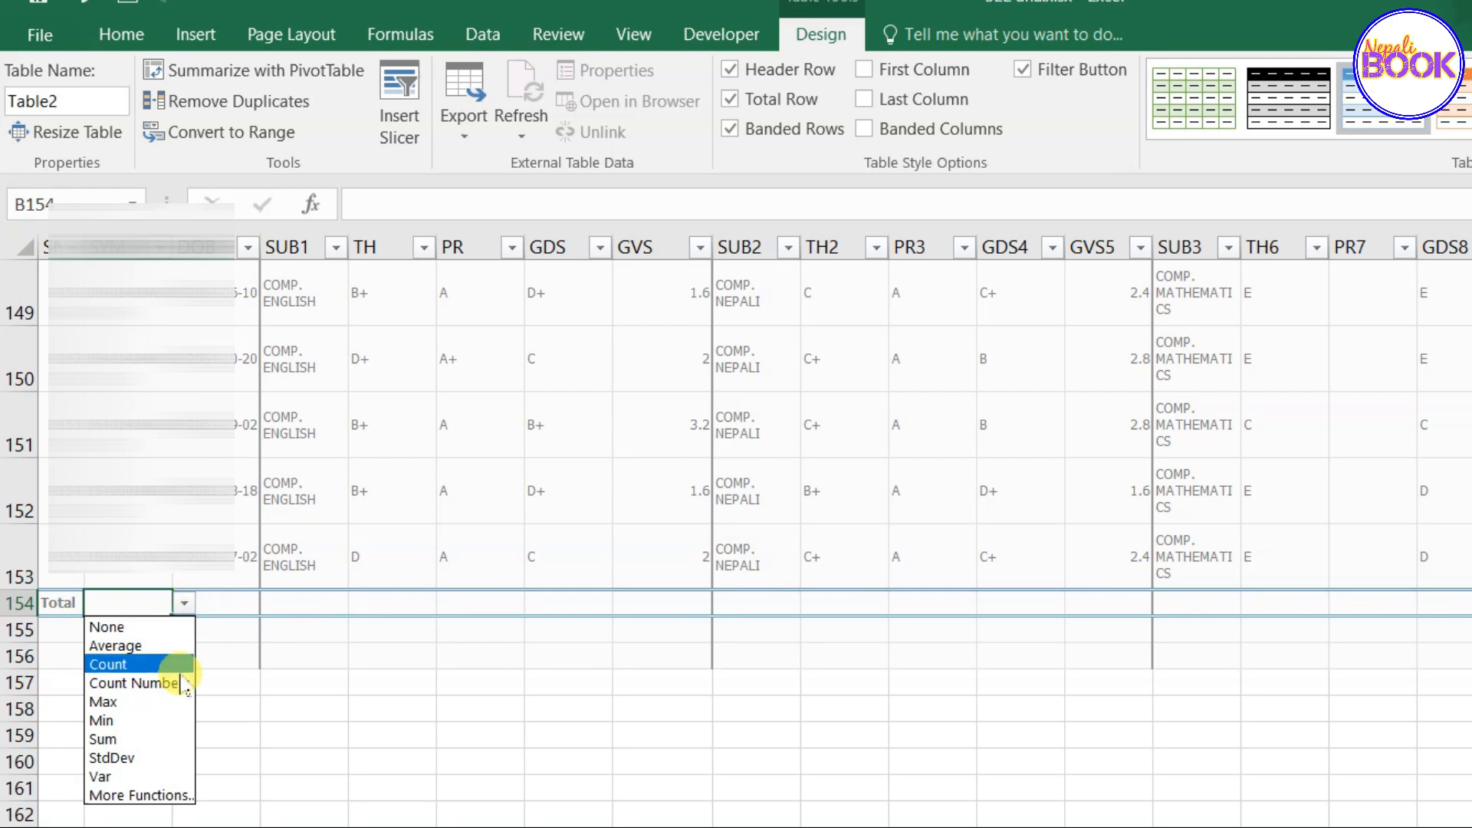
pyautogui.click(227, 597)
pyautogui.click(246, 601)
pyautogui.click(272, 605)
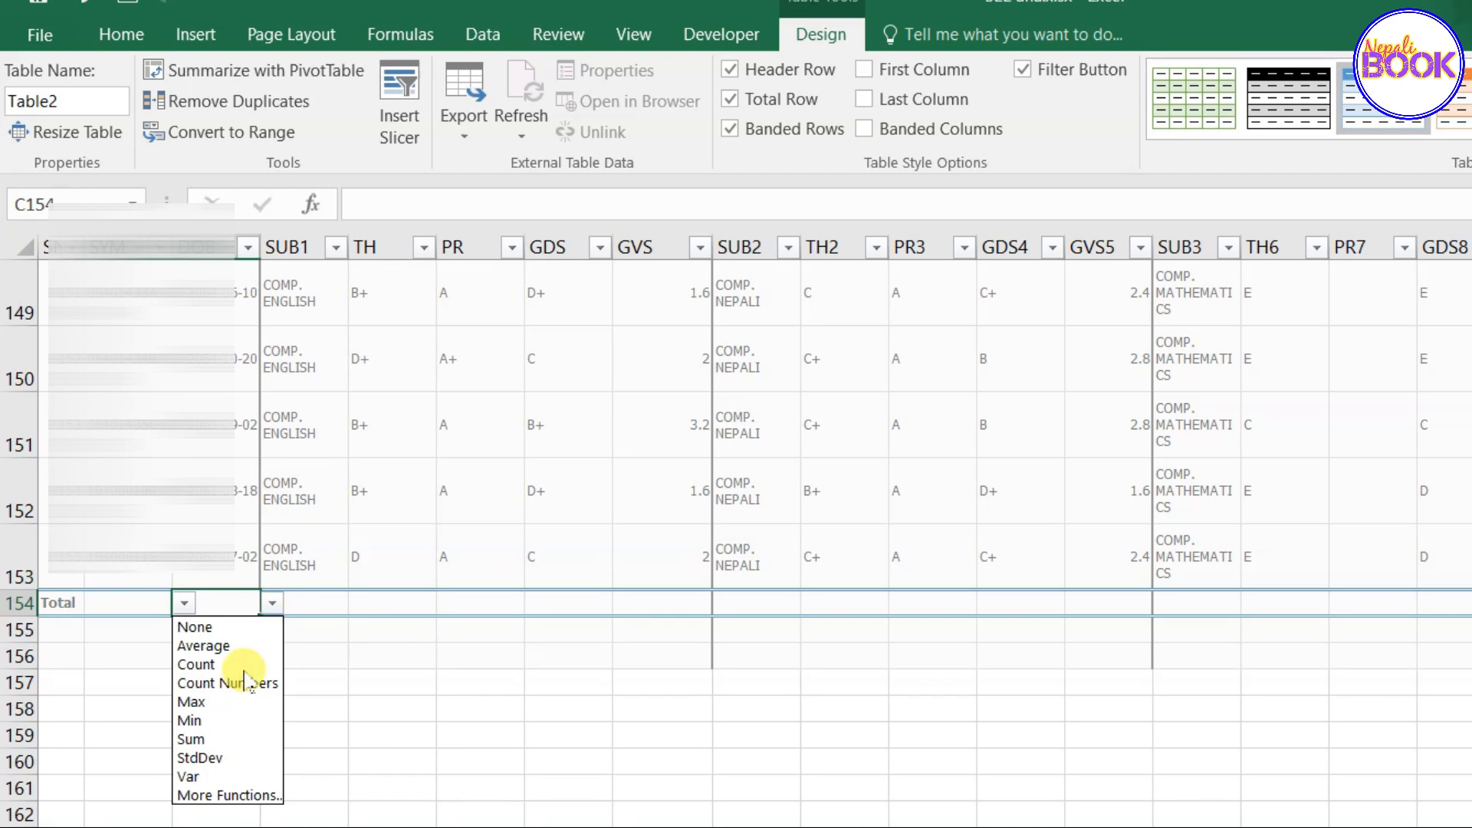
pyautogui.click(312, 597)
pyautogui.click(354, 608)
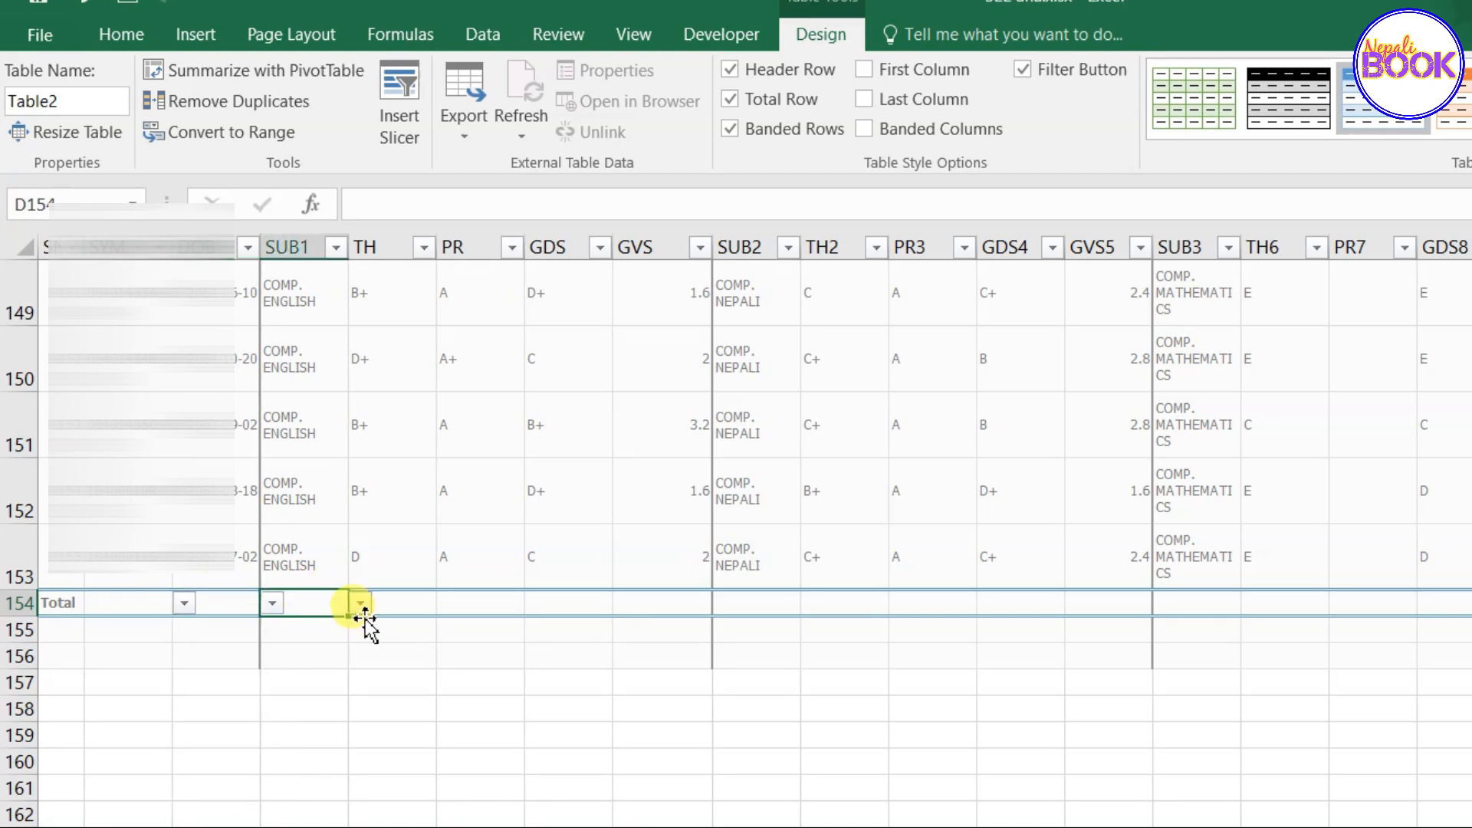
pyautogui.click(361, 605)
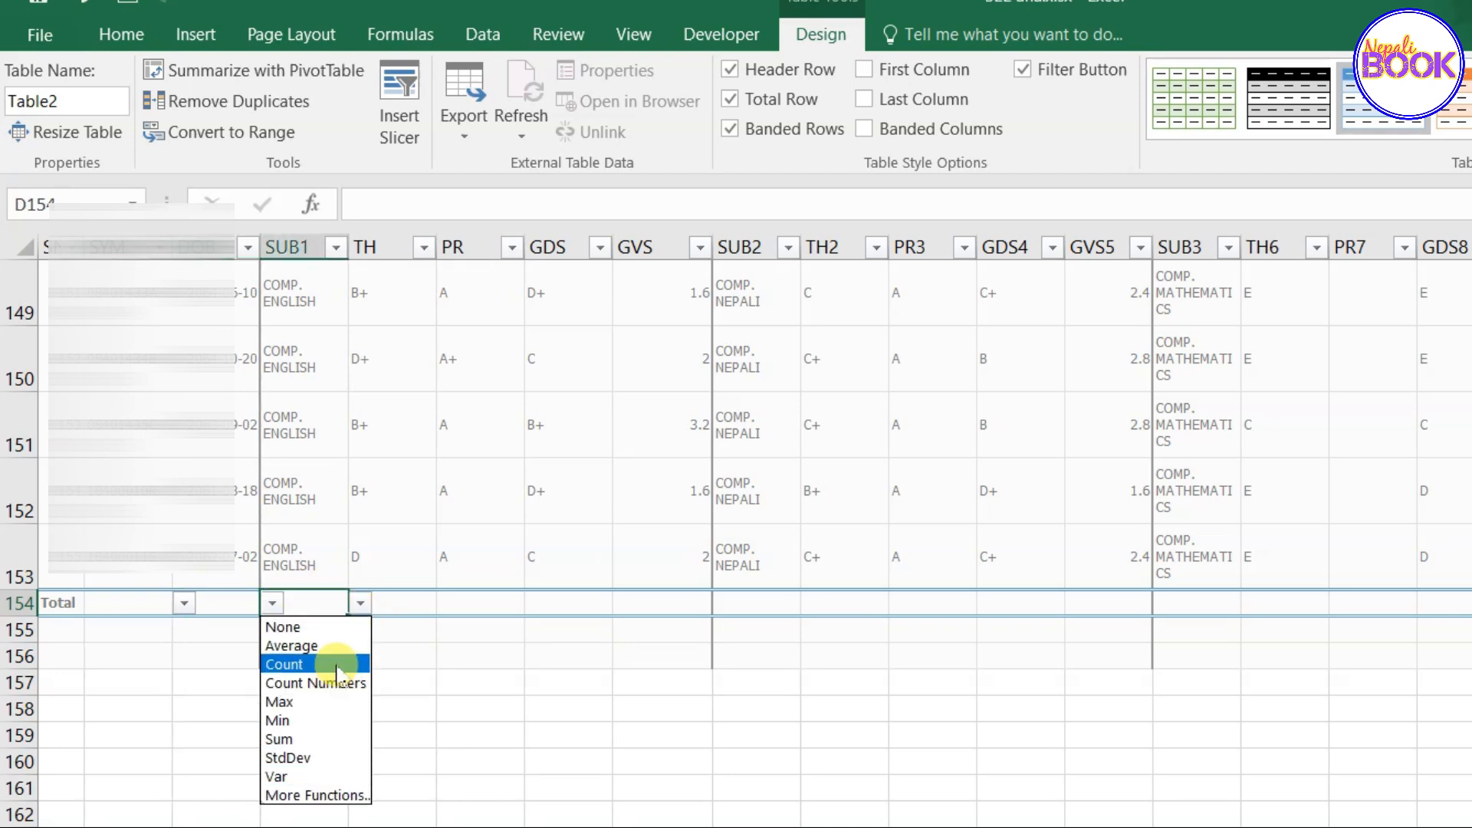
# Set the total row of SUB1's GVS column to Average
pyautogui.click(462, 596)
pyautogui.click(503, 604)
pyautogui.click(582, 606)
pyautogui.click(666, 603)
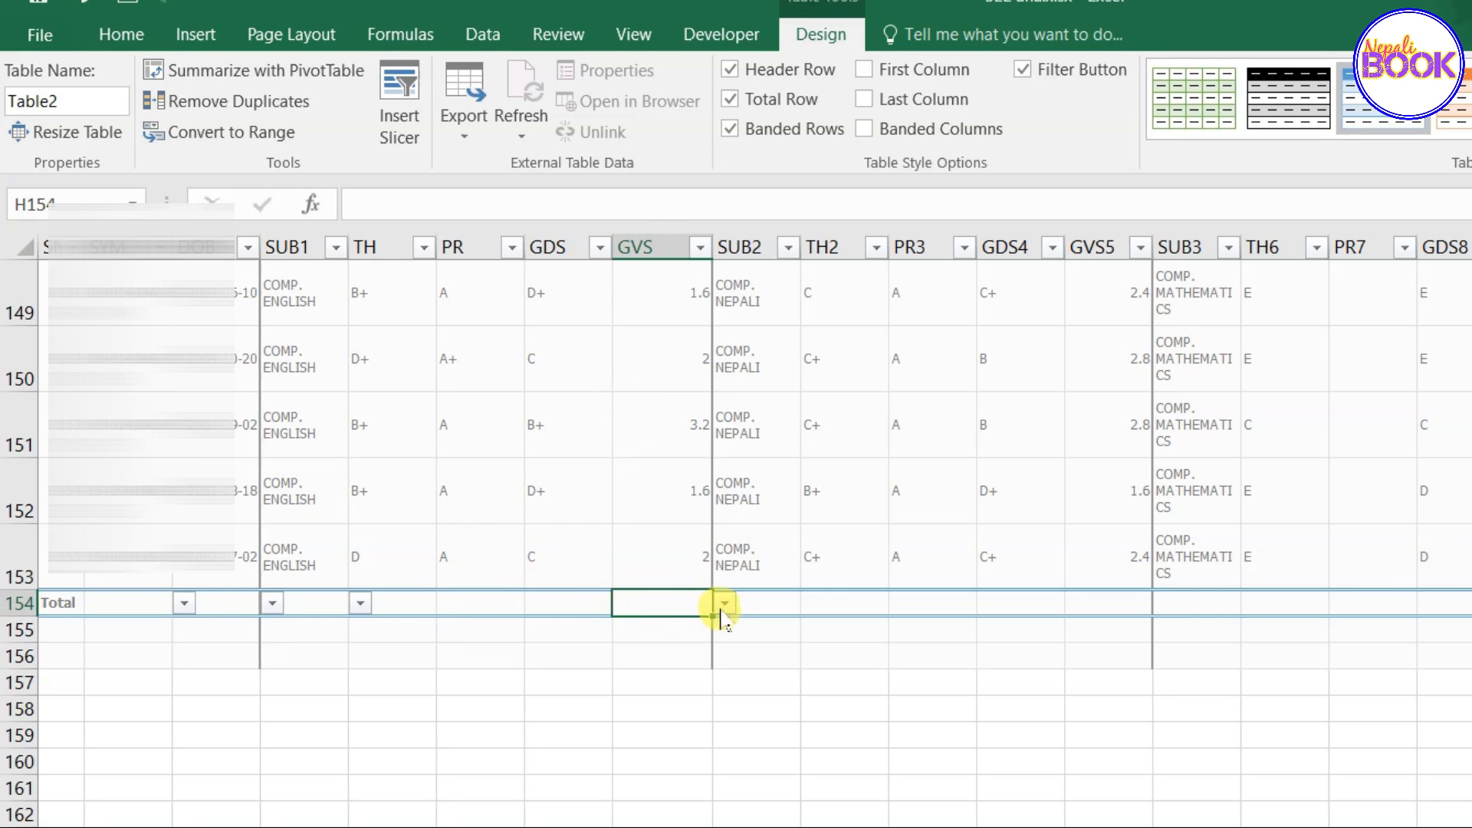
pyautogui.click(724, 604)
pyautogui.click(710, 644)
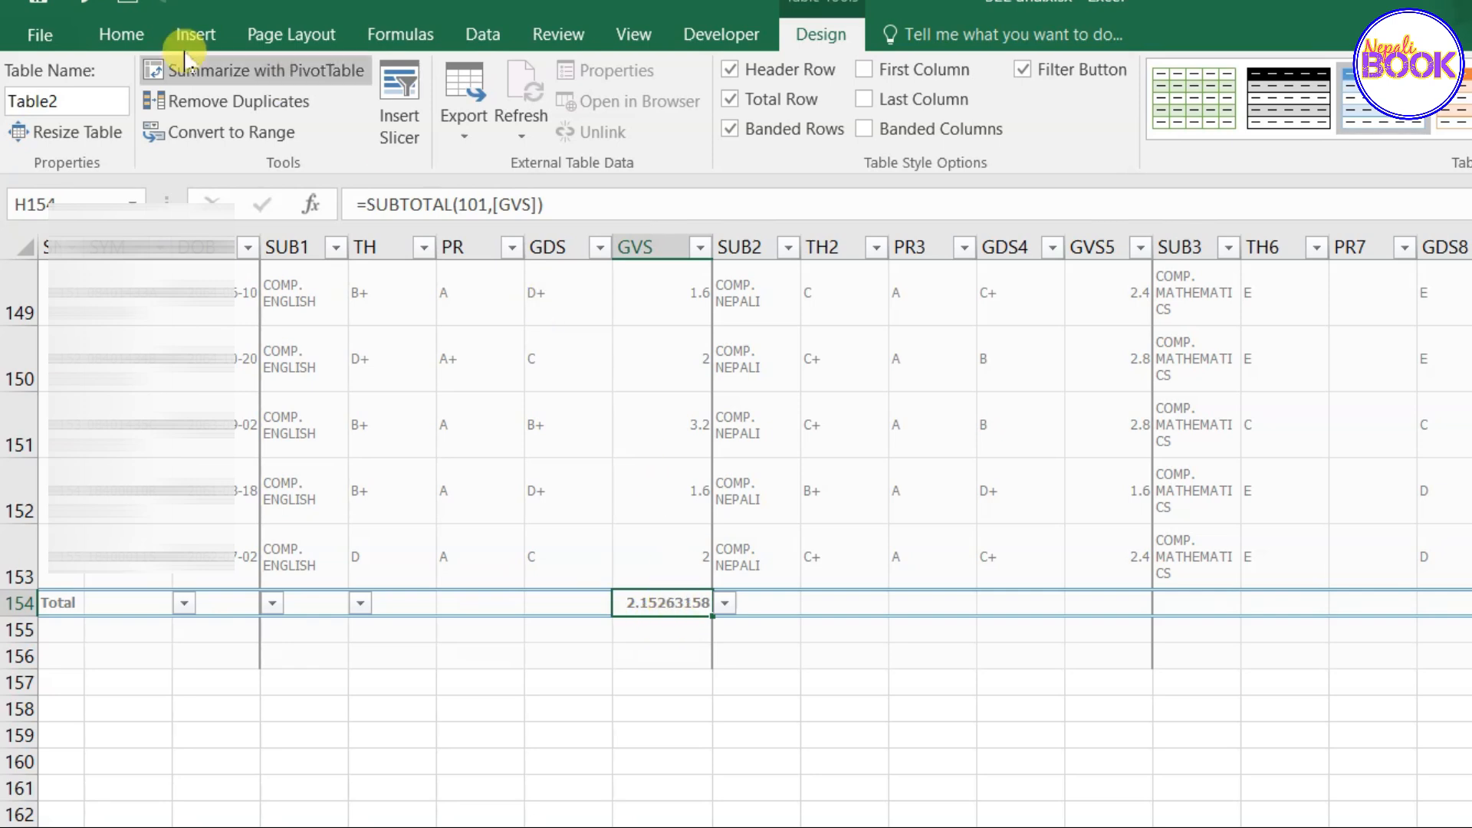
# Reduce the GVS average in the total row to two decimal places
pyautogui.click(121, 34)
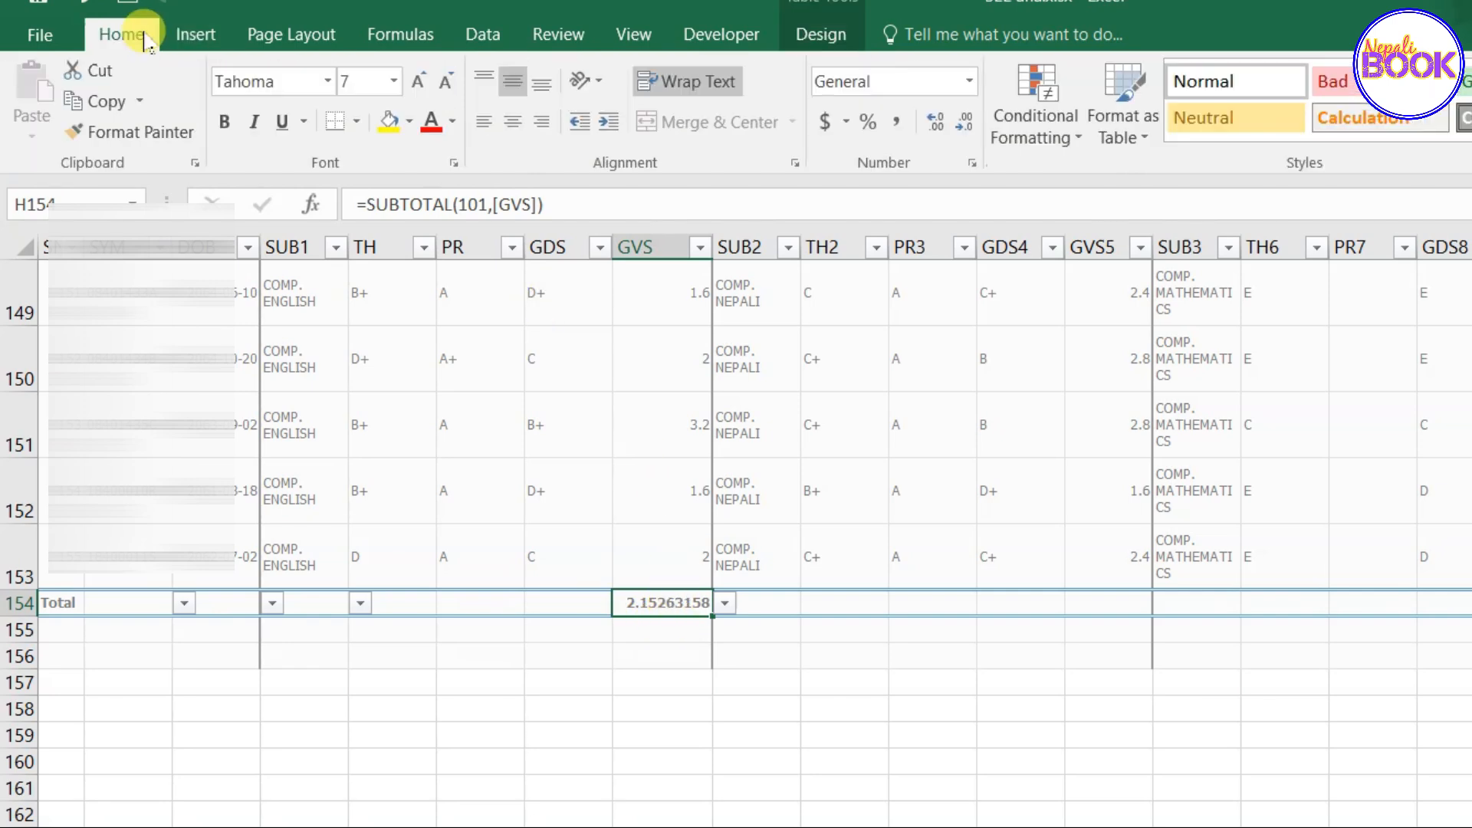
pyautogui.click(959, 132)
pyautogui.click(958, 132)
pyautogui.click(959, 132)
pyautogui.click(959, 132)
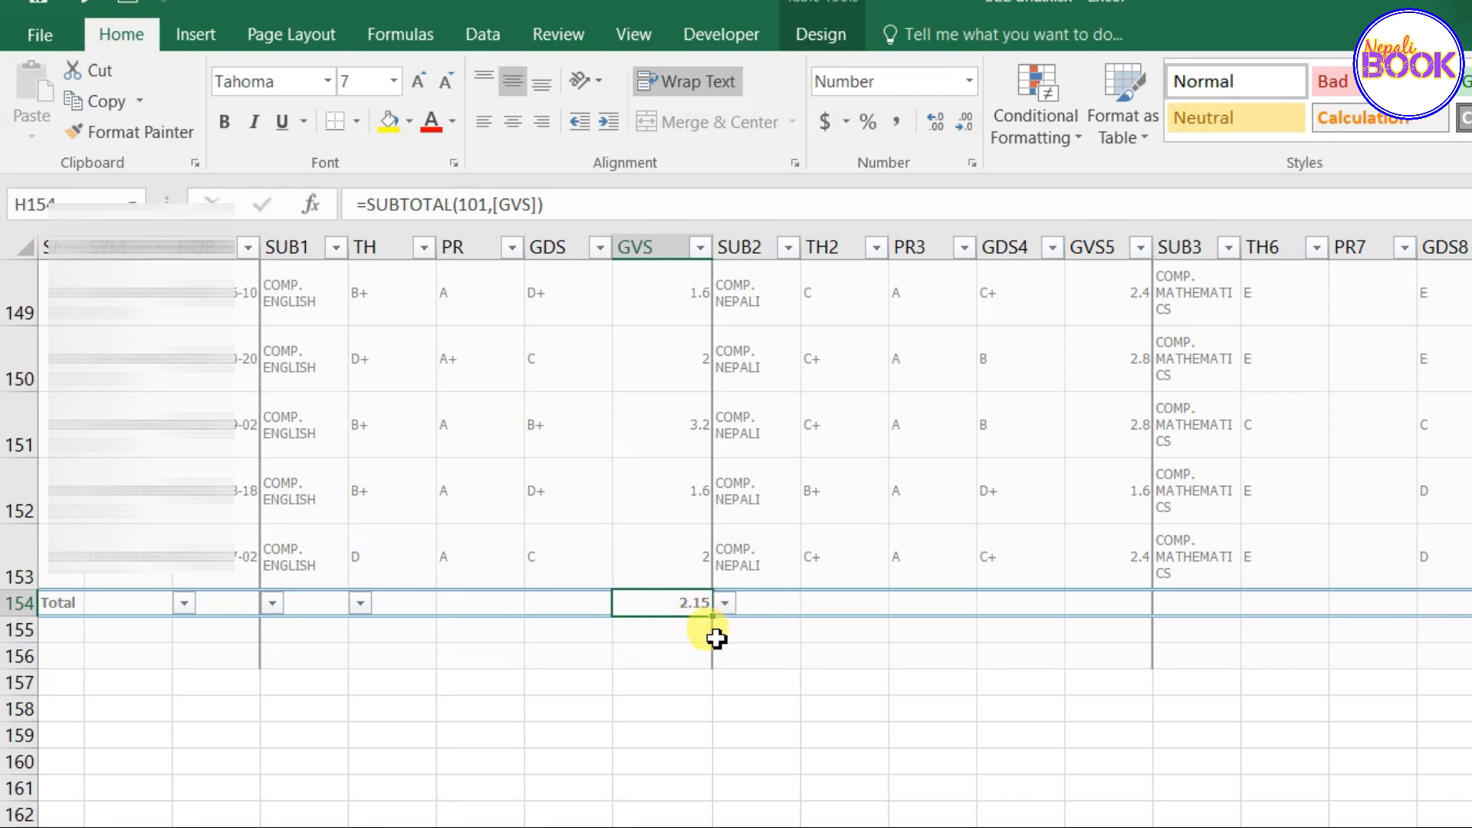
# Set the total row of the GVS5 column to Average and reduce it to two decimal places
pyautogui.click(1117, 600)
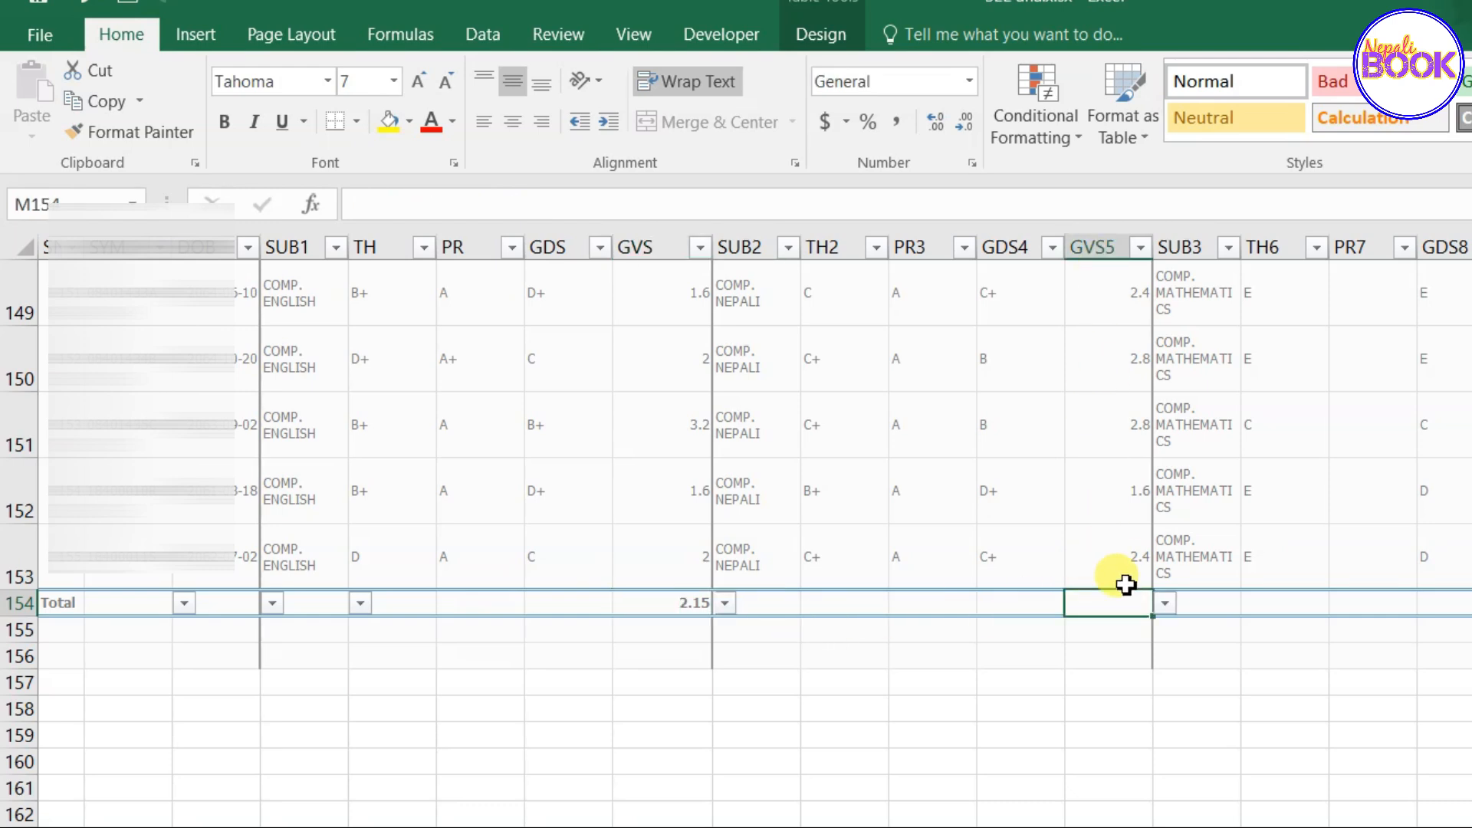
pyautogui.click(1165, 604)
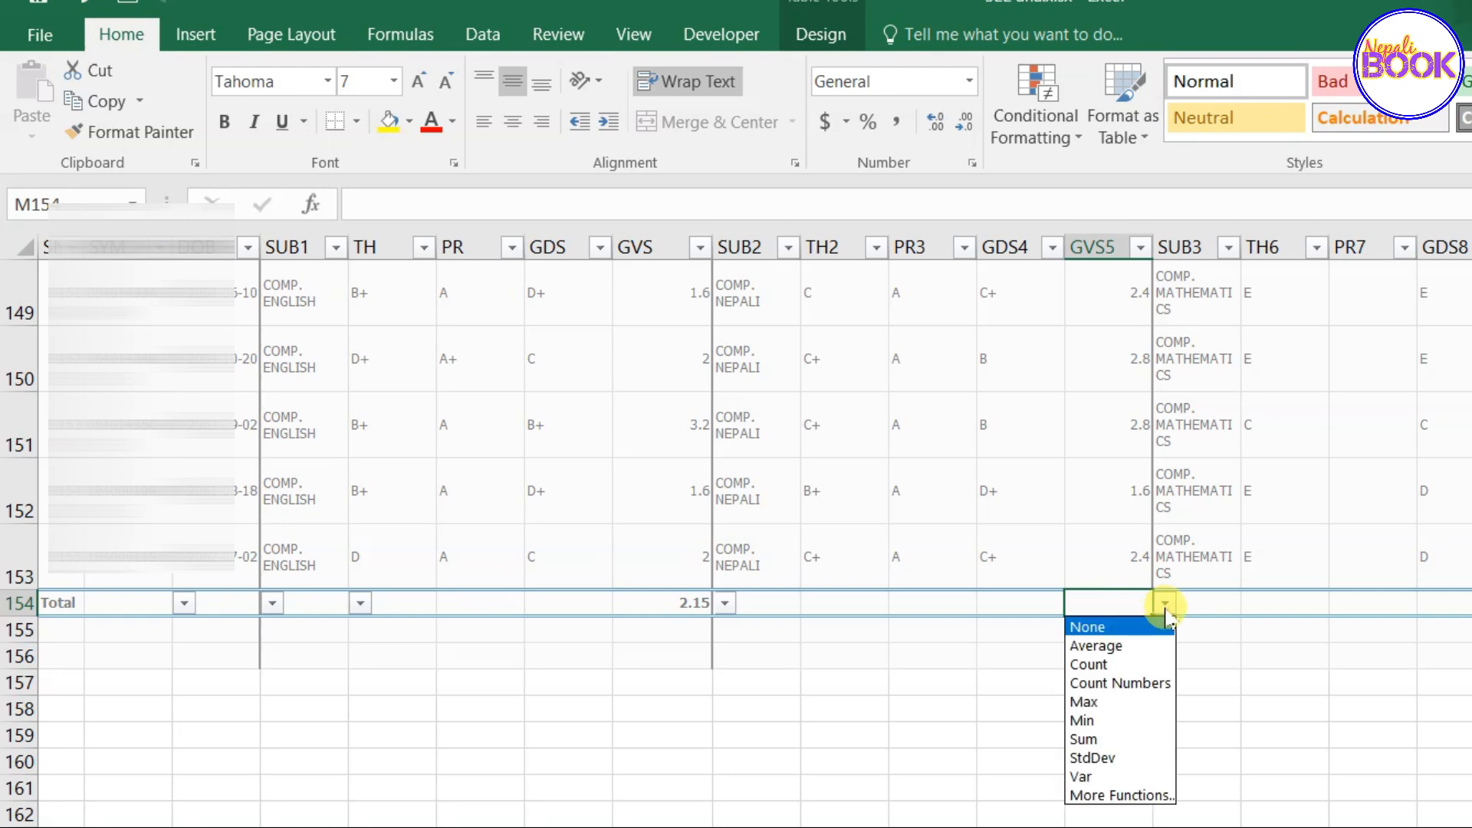
pyautogui.click(1155, 648)
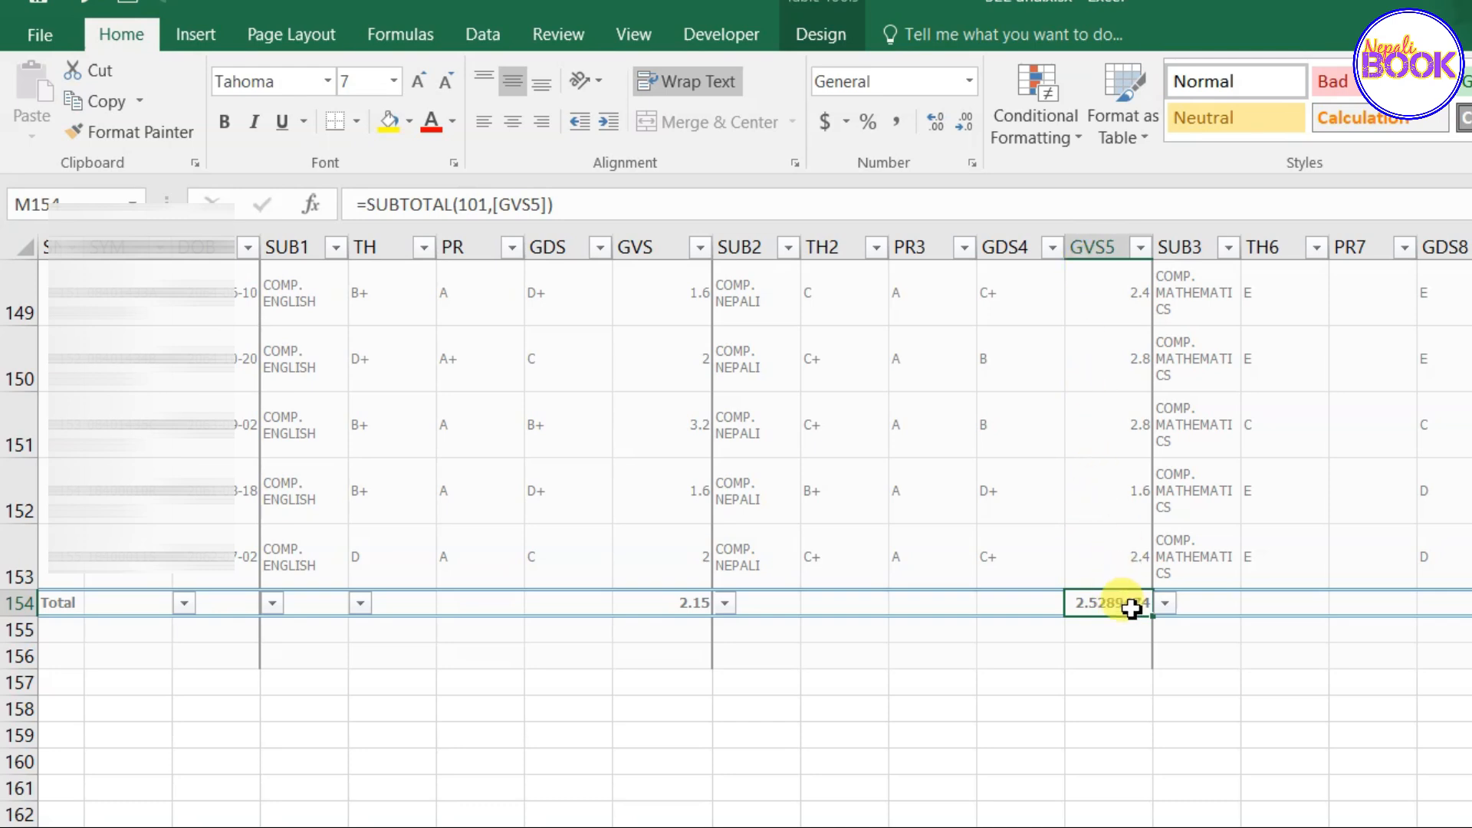
pyautogui.click(962, 124)
pyautogui.click(964, 127)
pyautogui.click(963, 127)
pyautogui.click(963, 126)
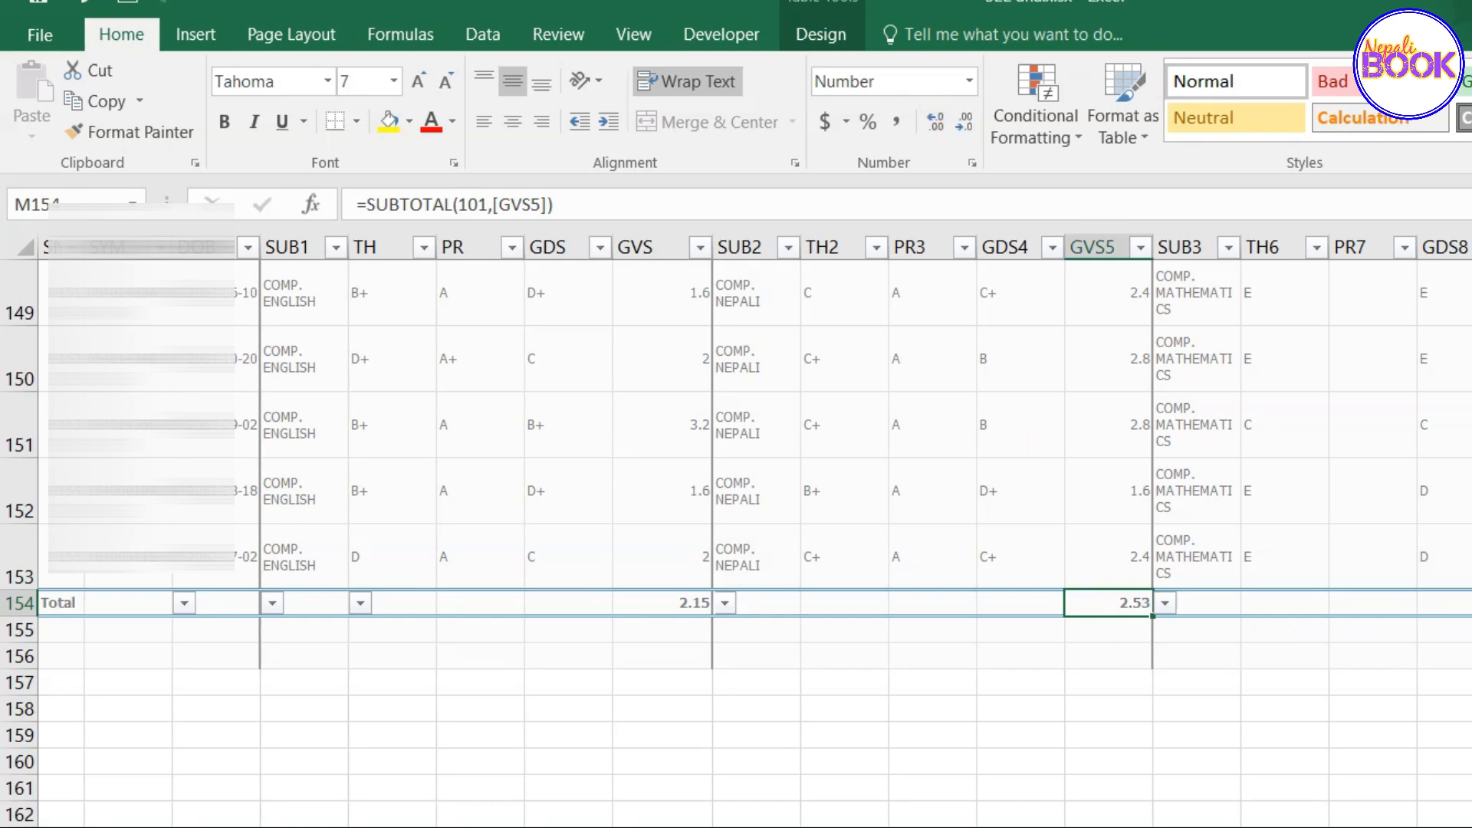
# Set the total row of the GVS9 column to Average and reduce it to two decimal places
pyautogui.click(1348, 598)
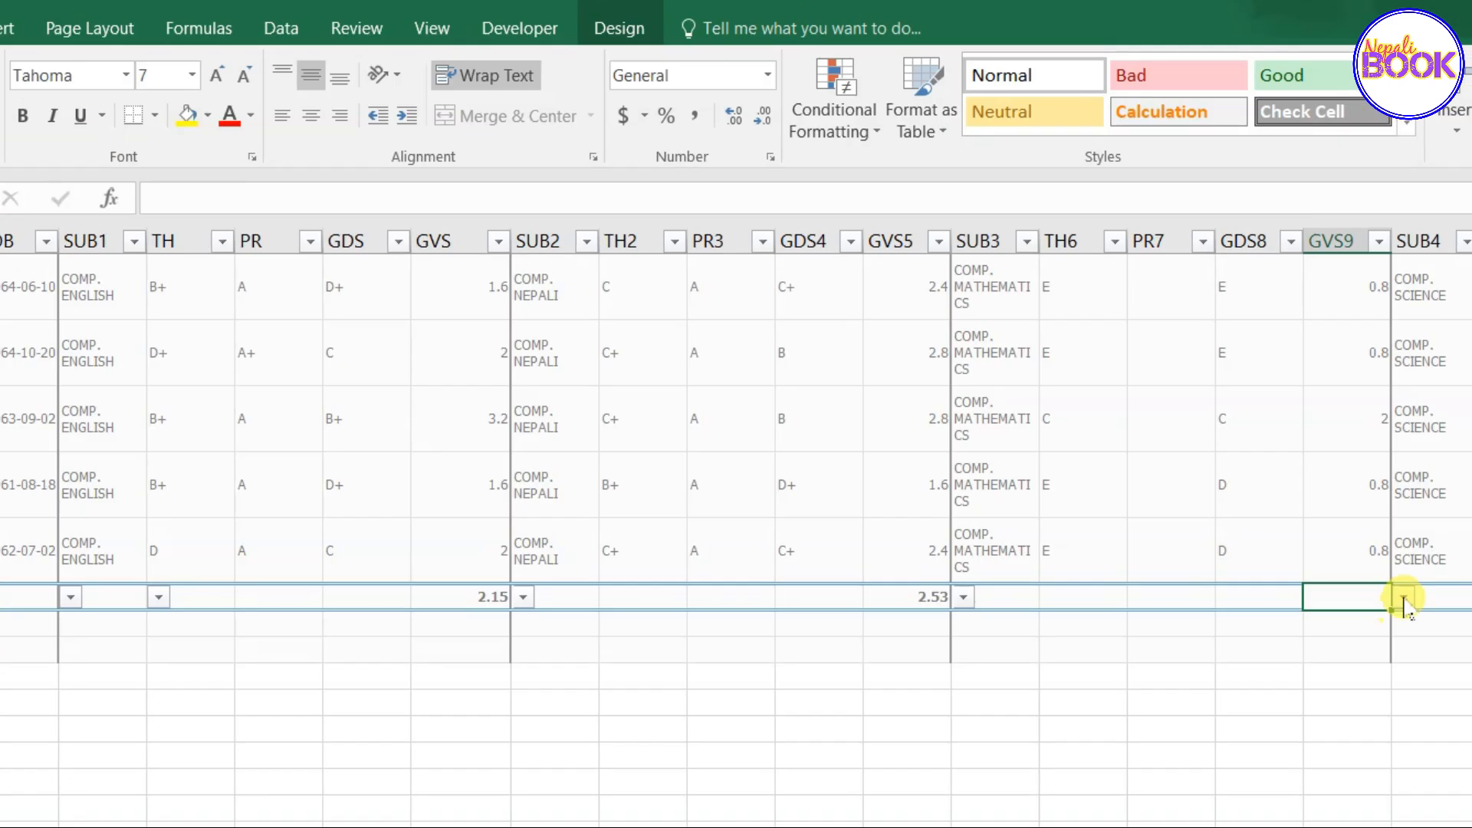
pyautogui.click(1404, 598)
pyautogui.click(1394, 643)
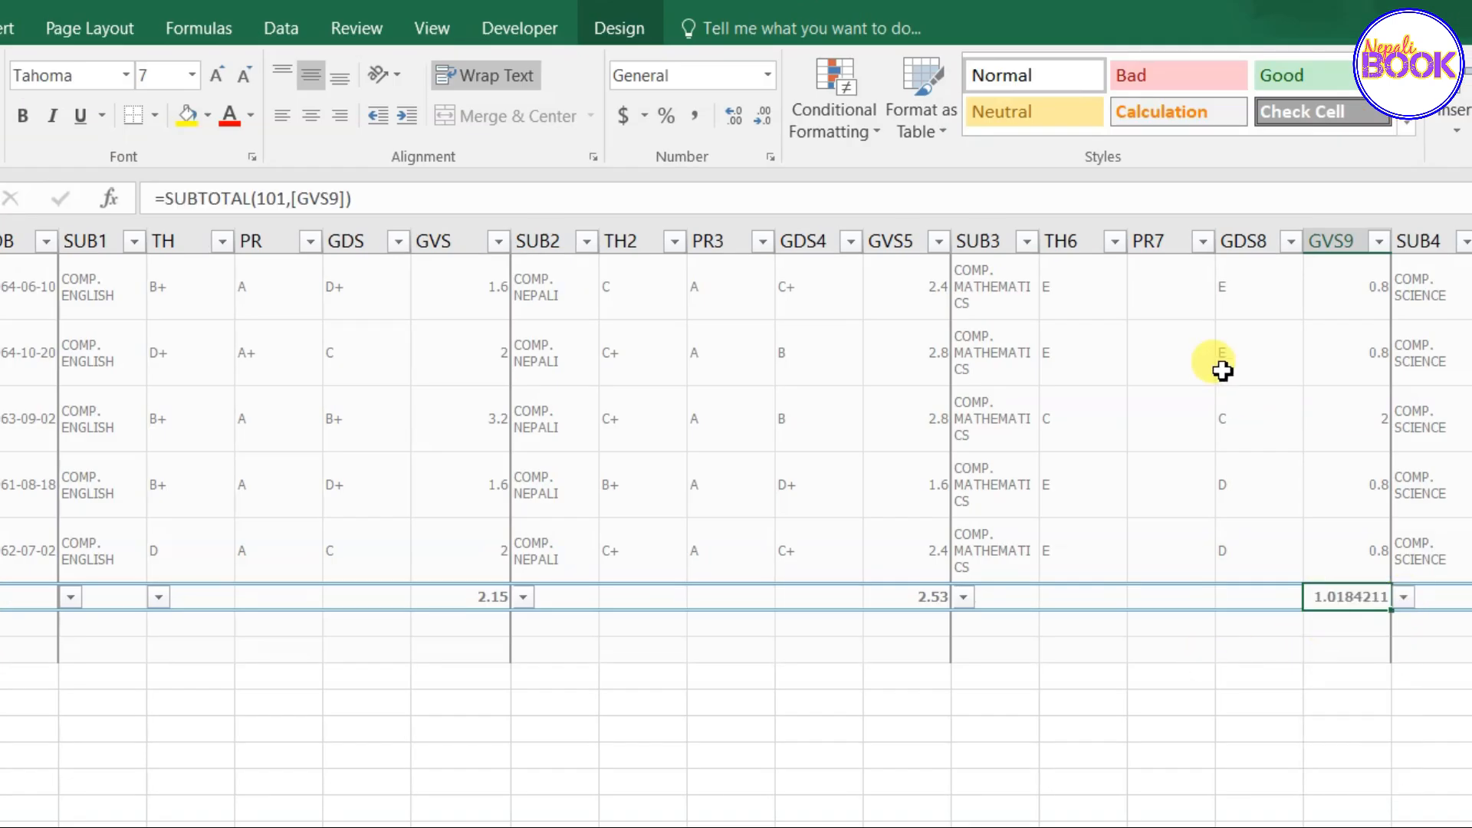
pyautogui.click(763, 121)
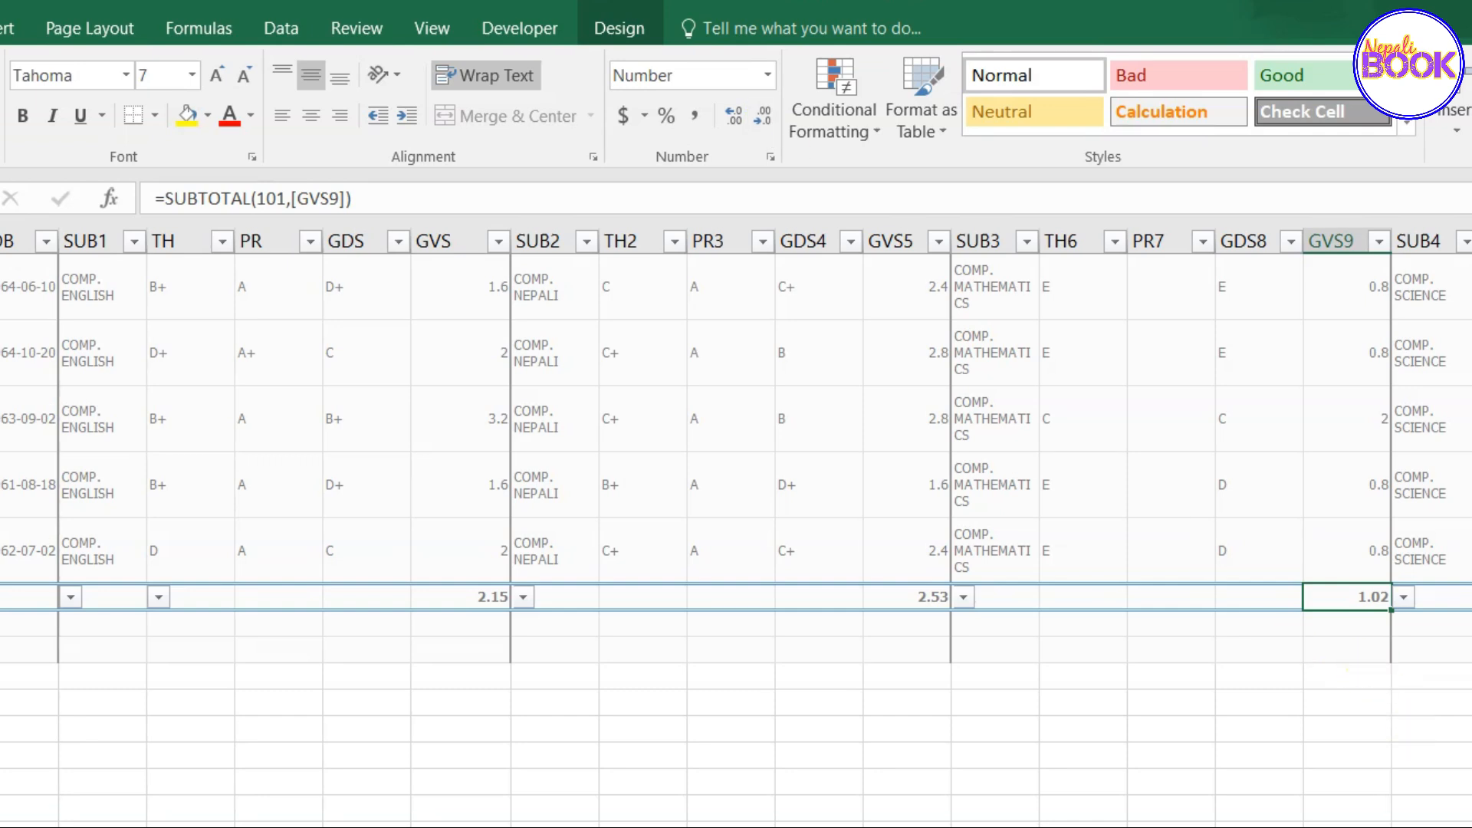
# Set the total row of the GVS25 column to Average and reduce it to two decimal places
pyautogui.hscroll(6, 736, 529)
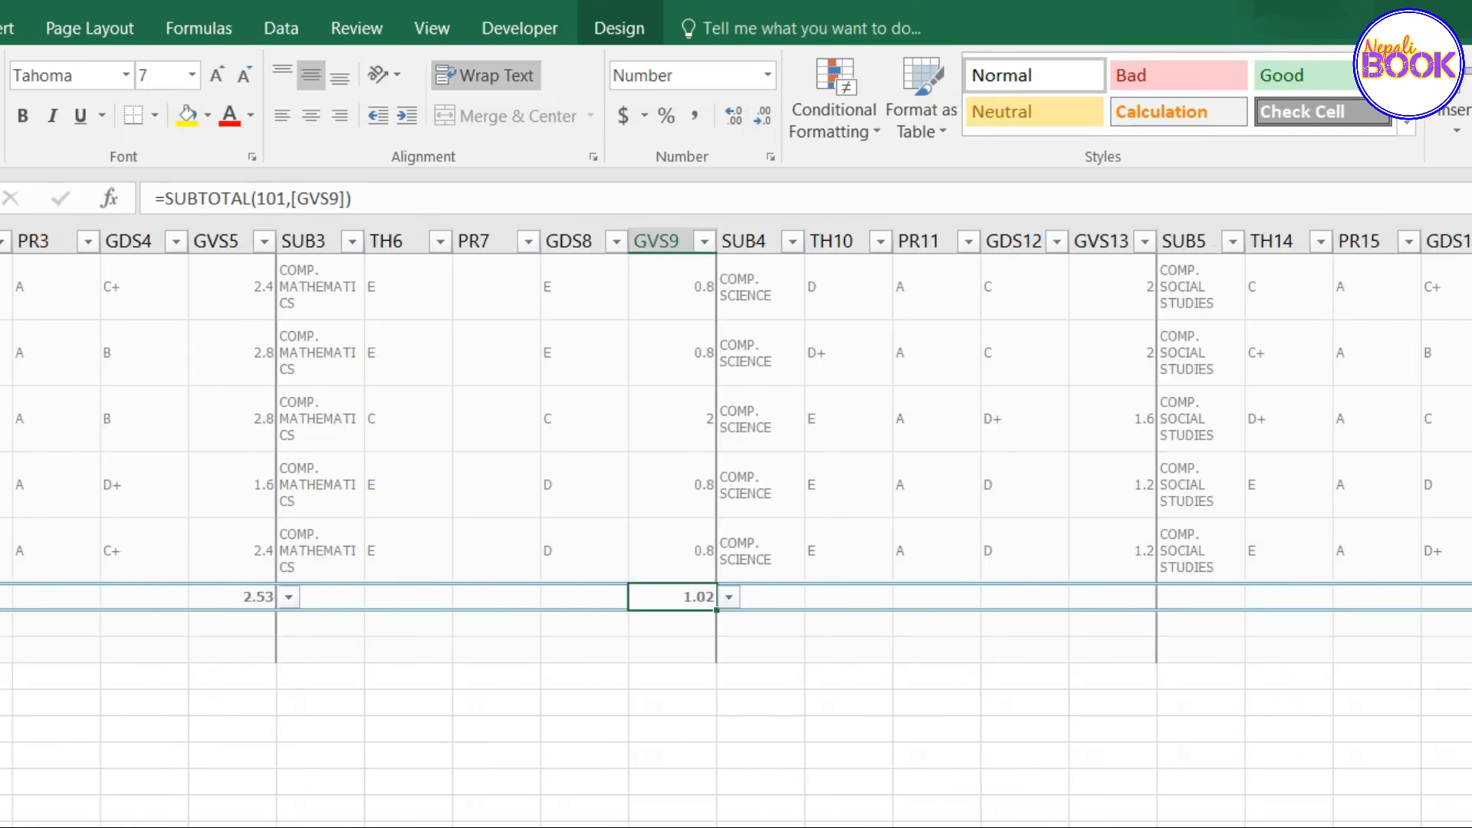
pyautogui.hscroll(8, 737, 529)
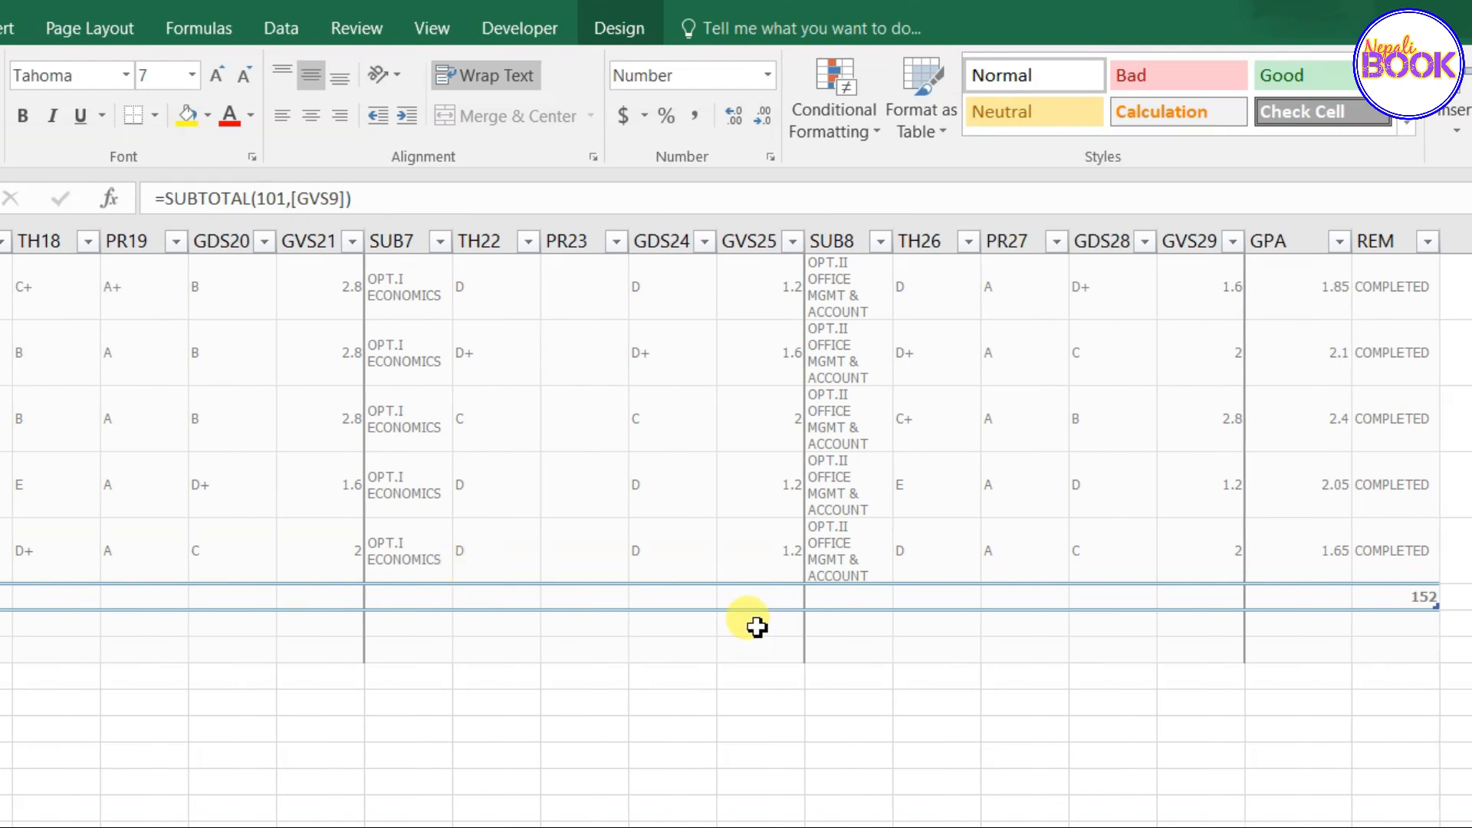
pyautogui.click(778, 602)
pyautogui.click(817, 599)
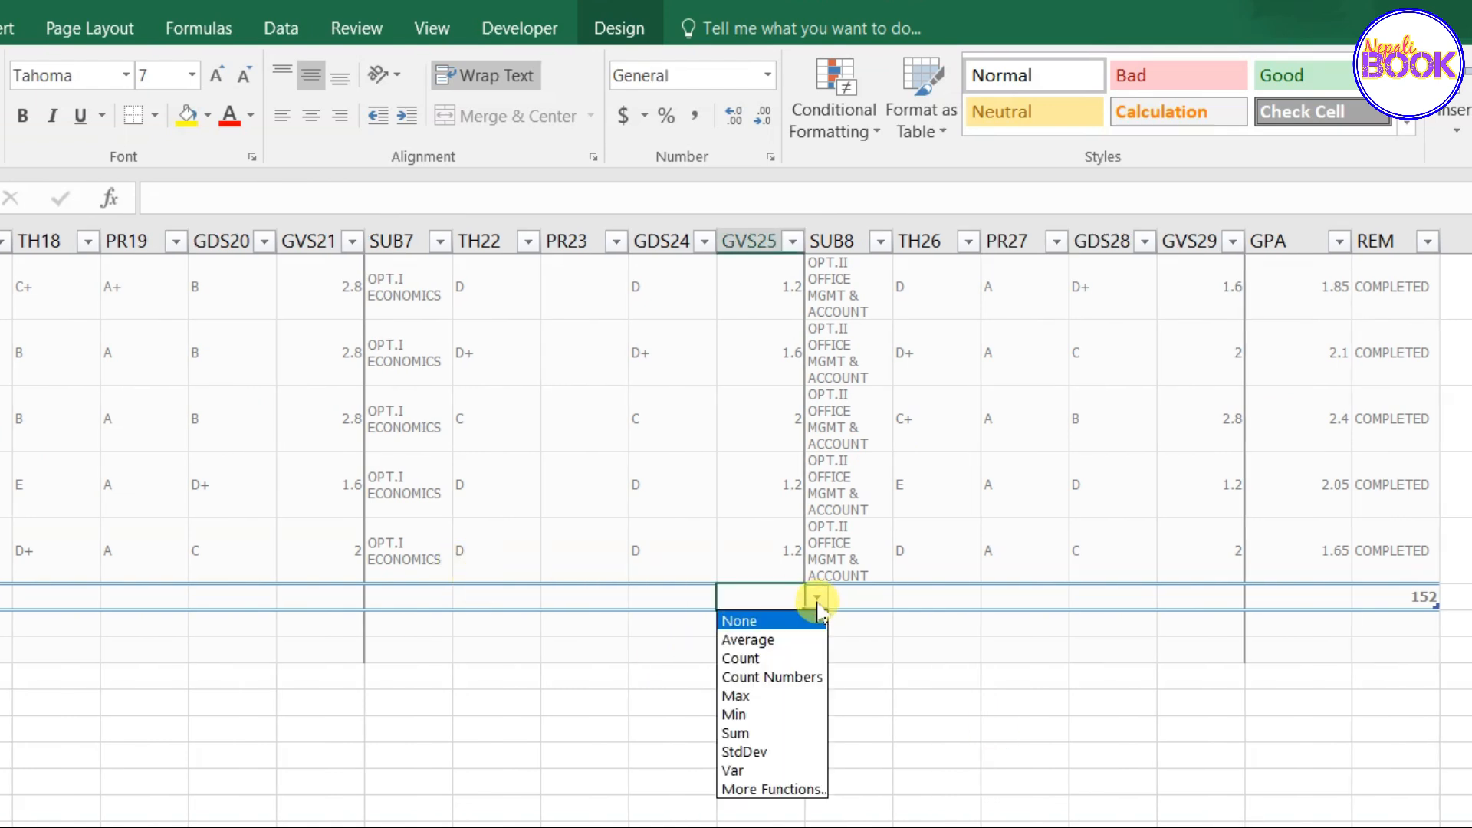
pyautogui.click(799, 647)
pyautogui.click(764, 116)
pyautogui.click(764, 117)
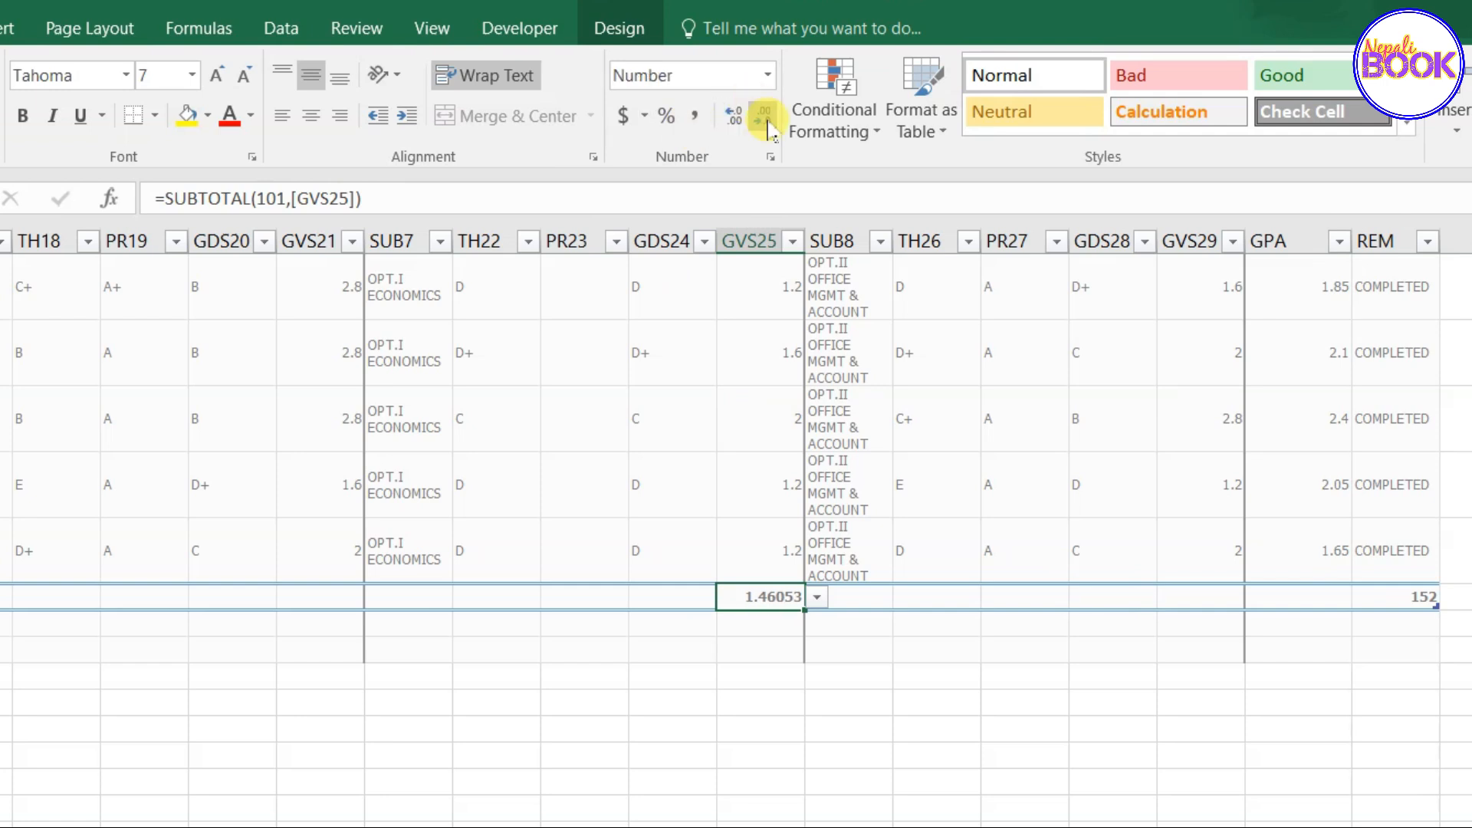
pyautogui.click(765, 119)
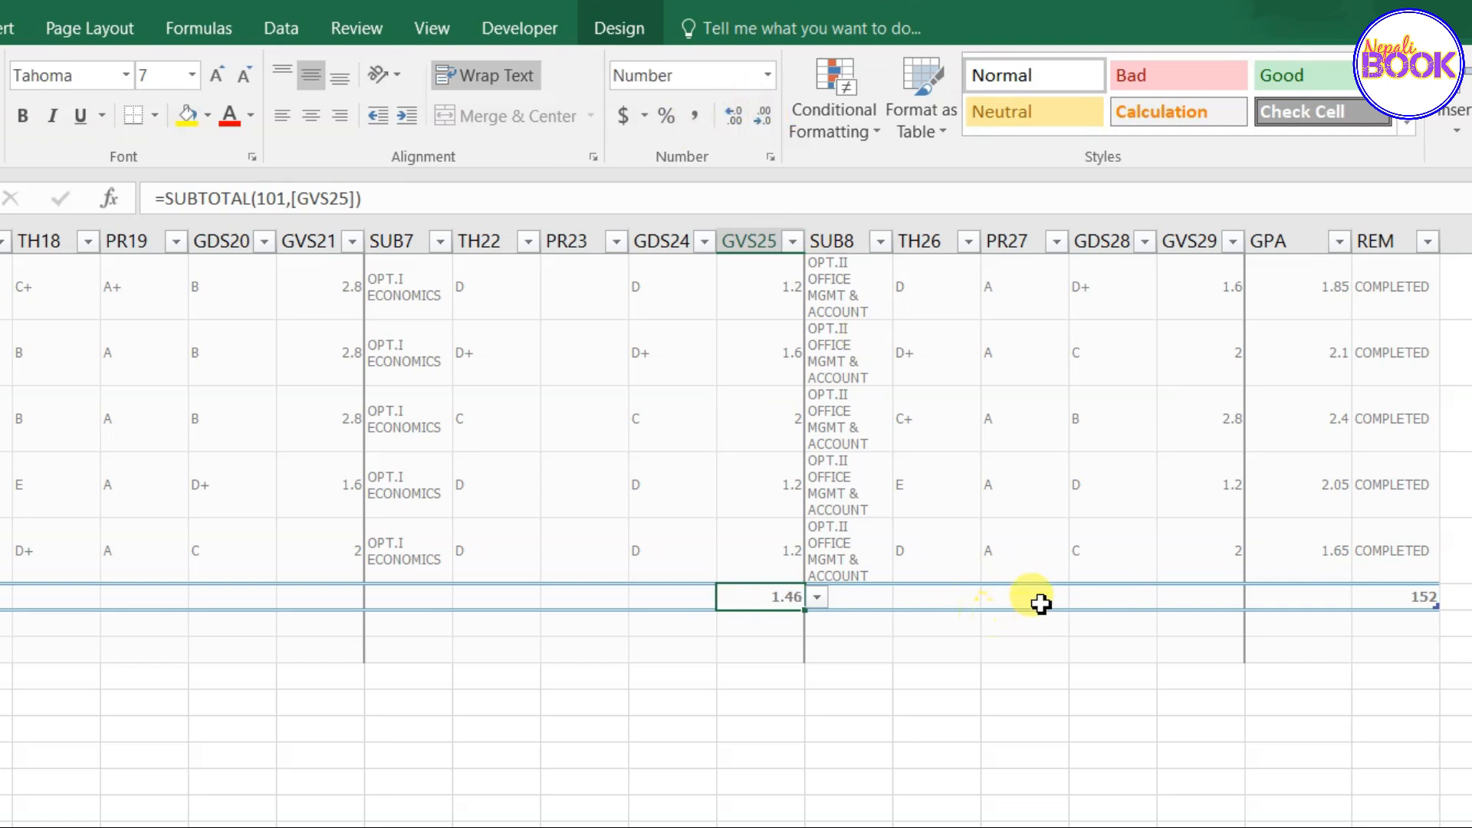
# Begin a COUNTIF formula in the total row of the GPA column, with the whole GPA column as its range
pyautogui.click(1177, 597)
pyautogui.click(1334, 601)
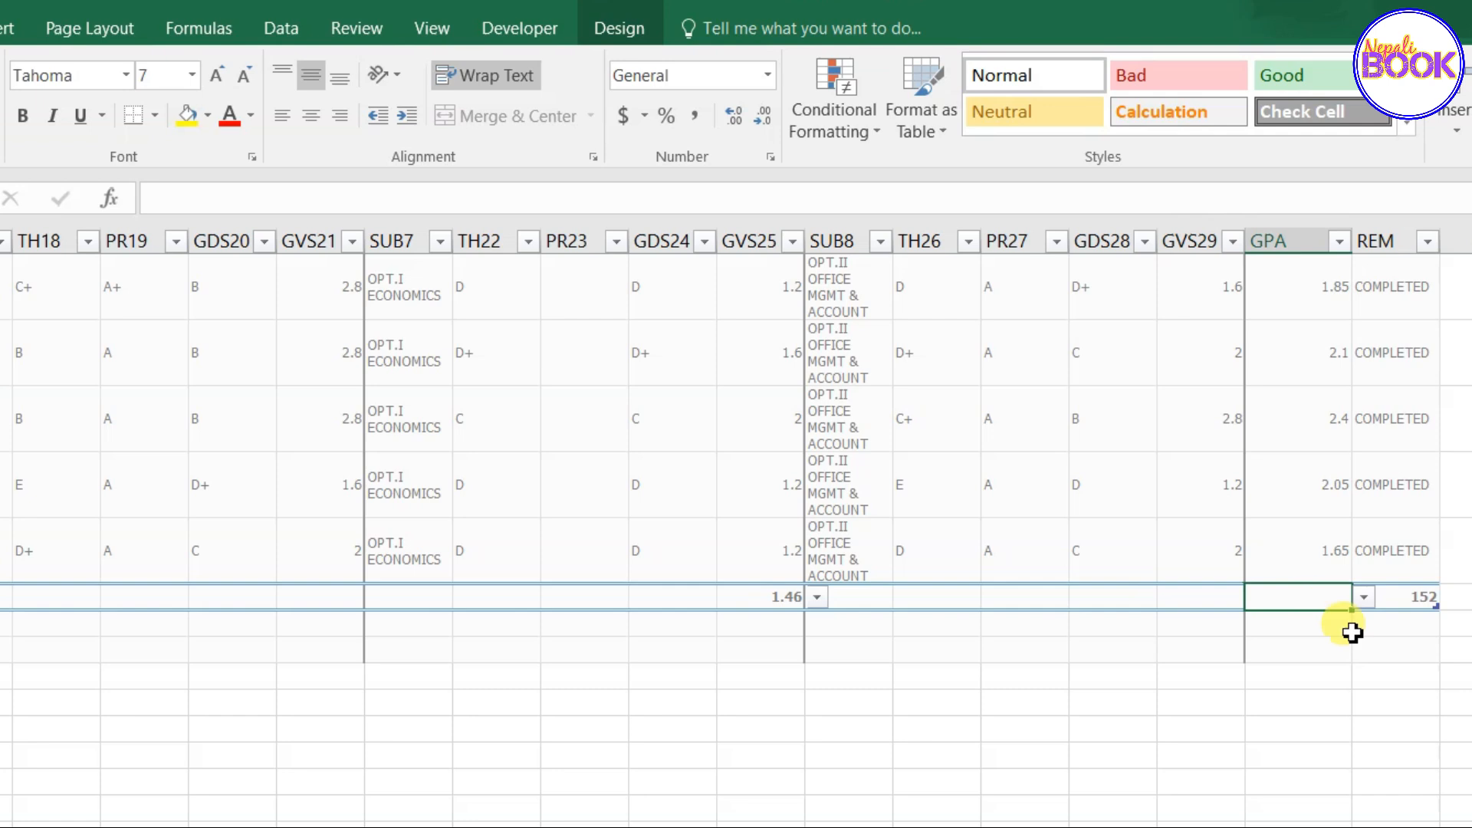
pyautogui.hscroll(4, 1014, 606)
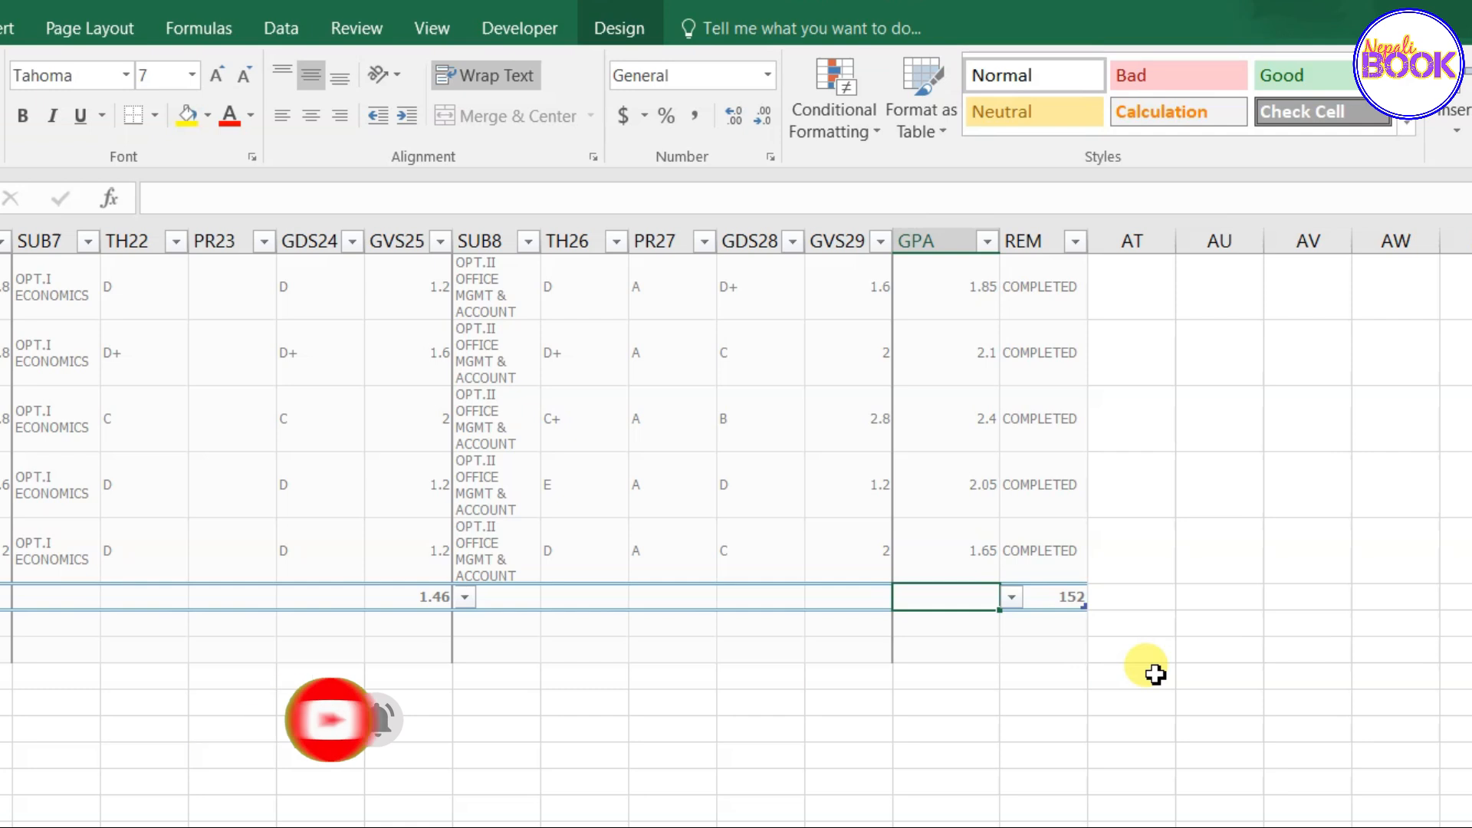
pyautogui.write('=')
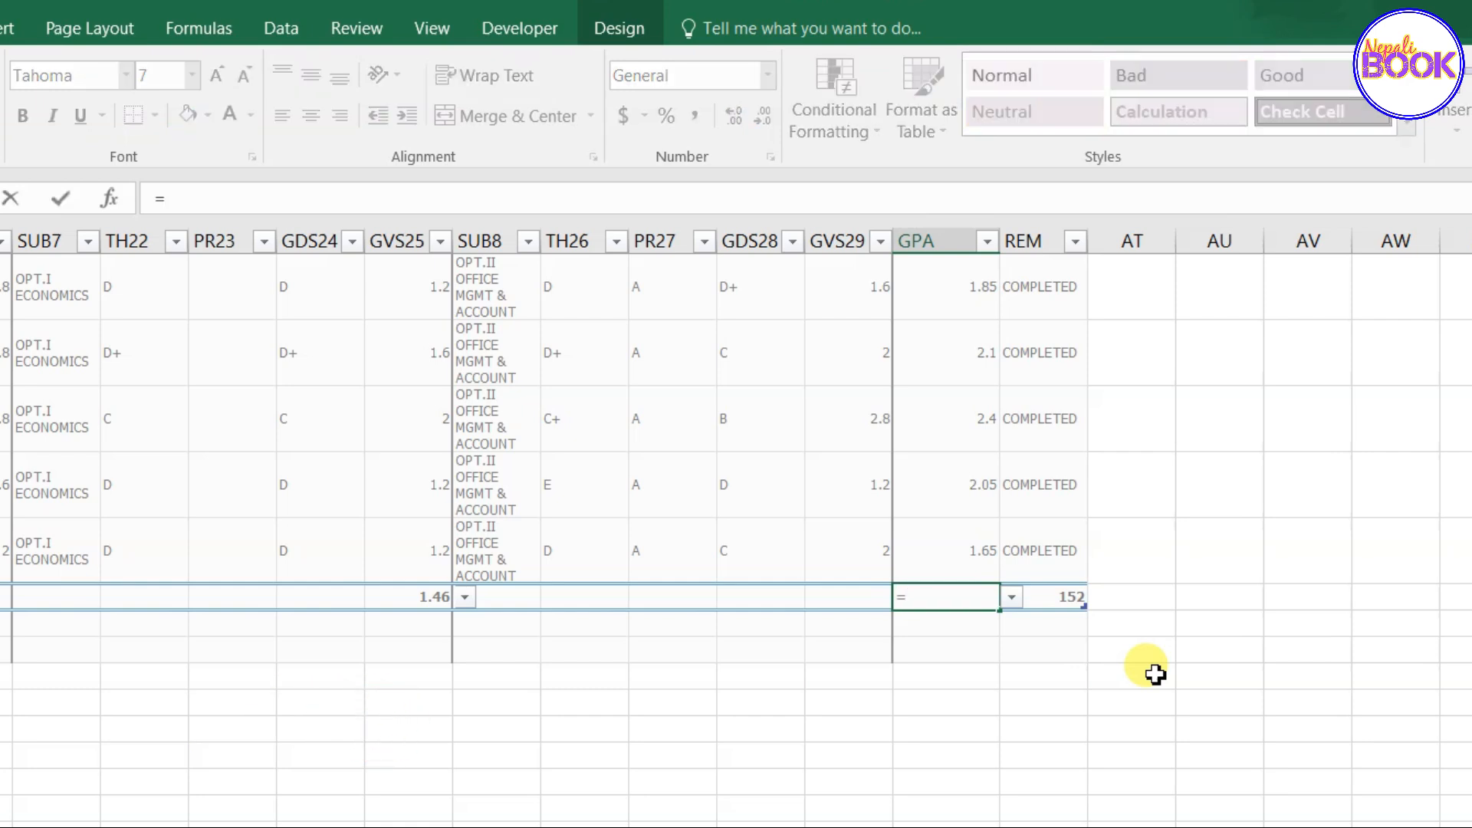
pyautogui.write('cor')
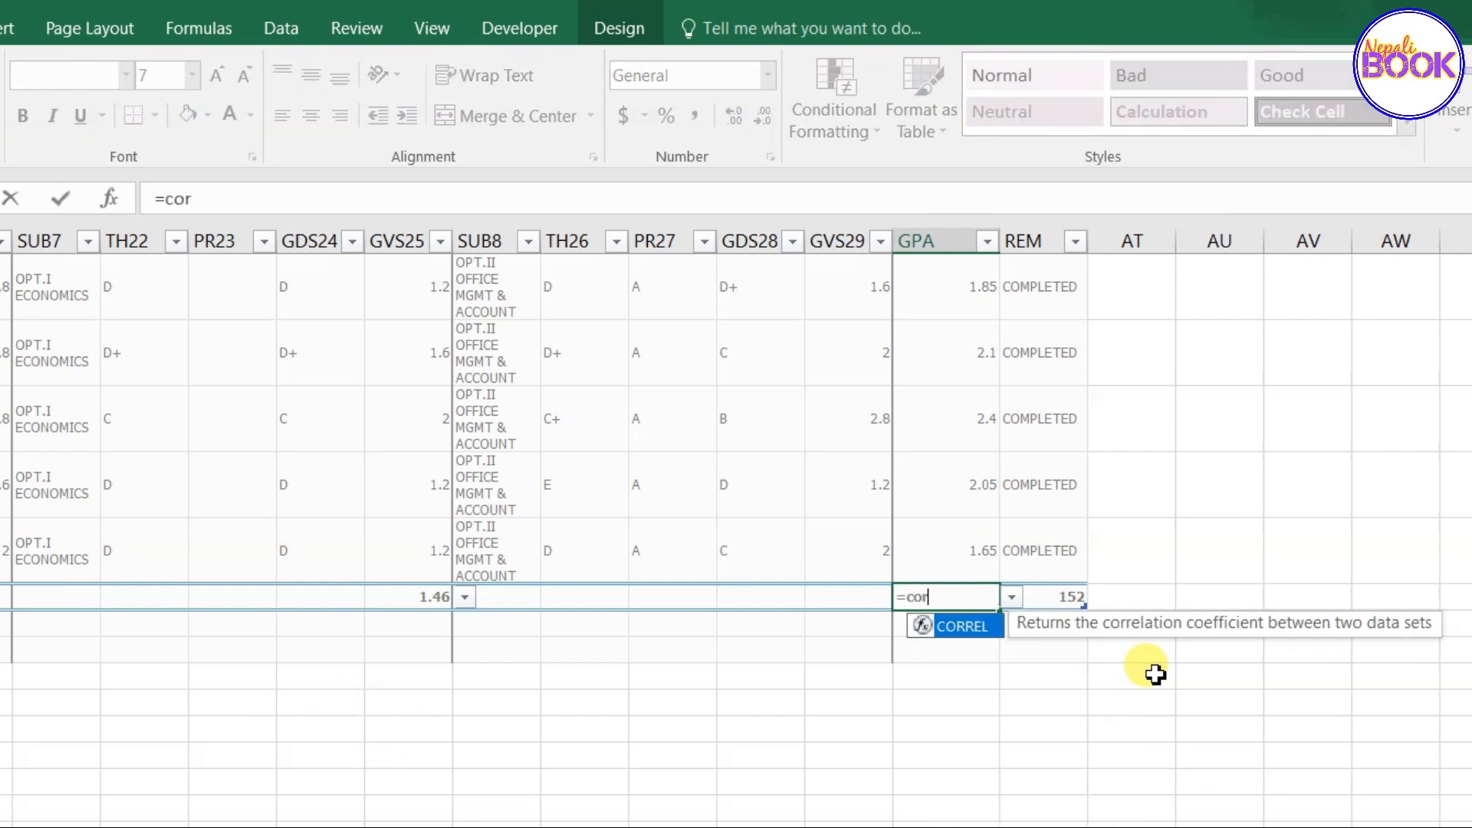
pyautogui.press('BackSpace')
pyautogui.write('un')
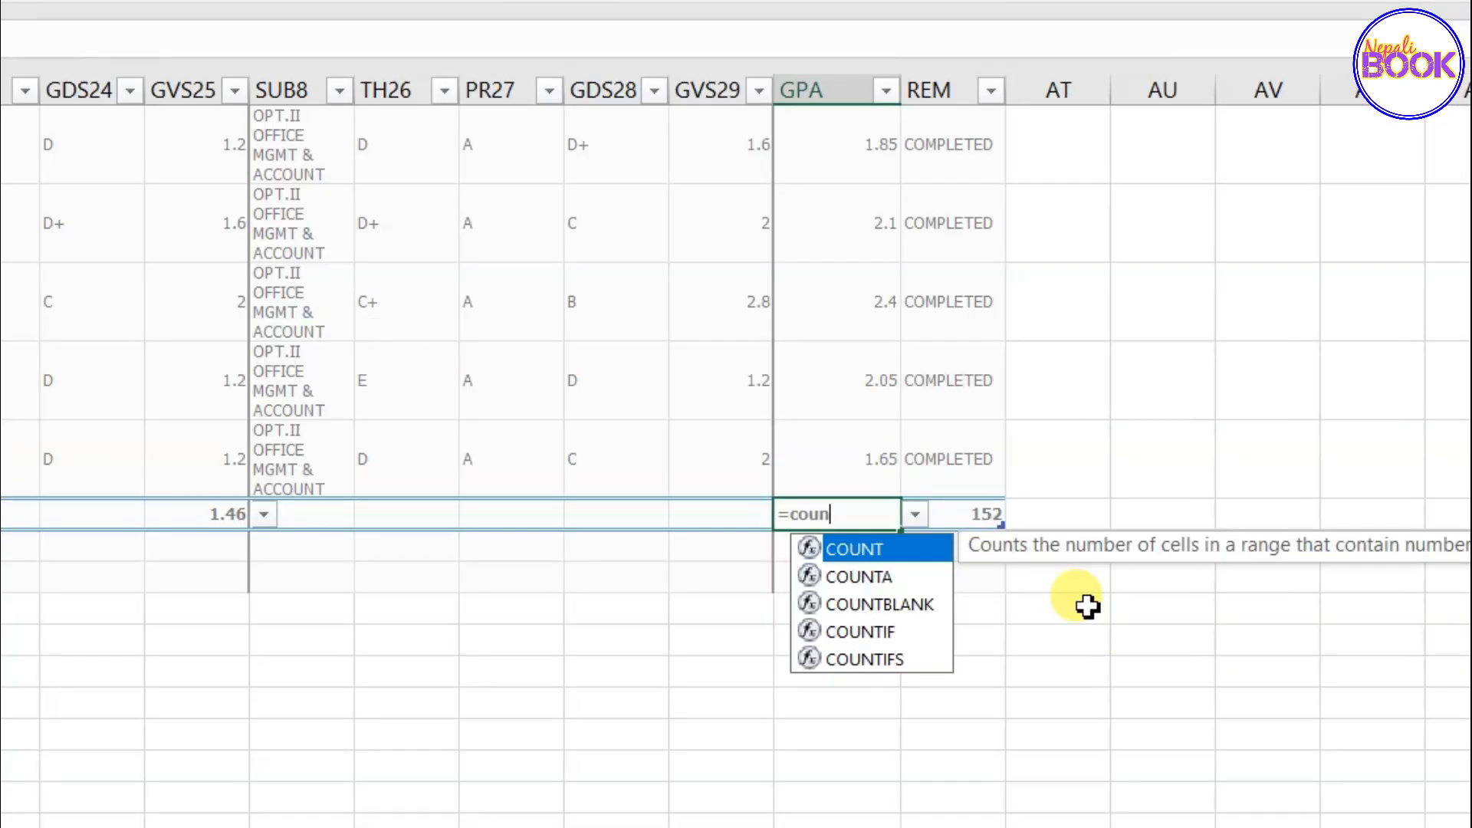
pyautogui.doubleClick(886, 636)
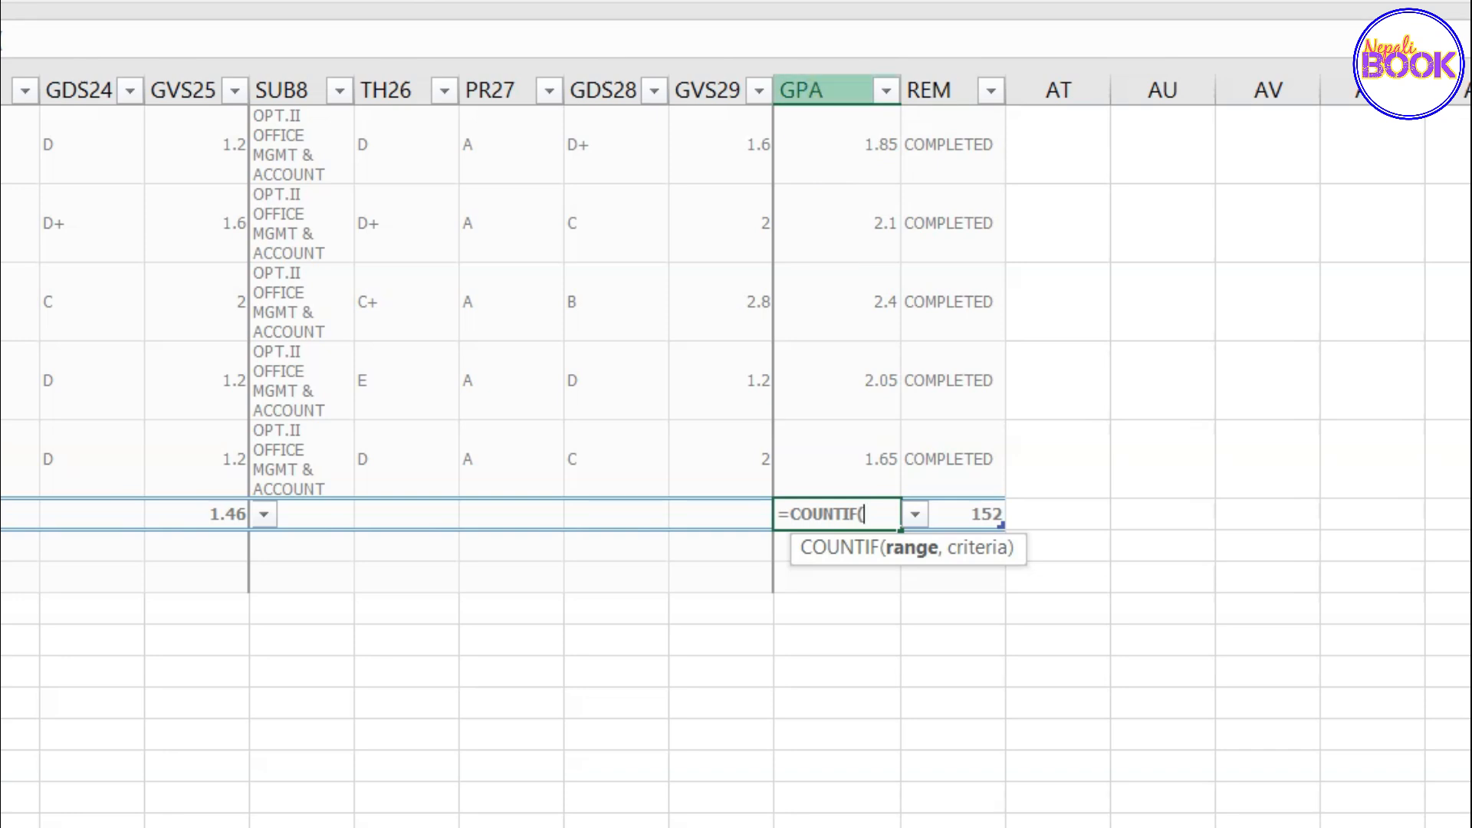
pyautogui.click(832, 86)
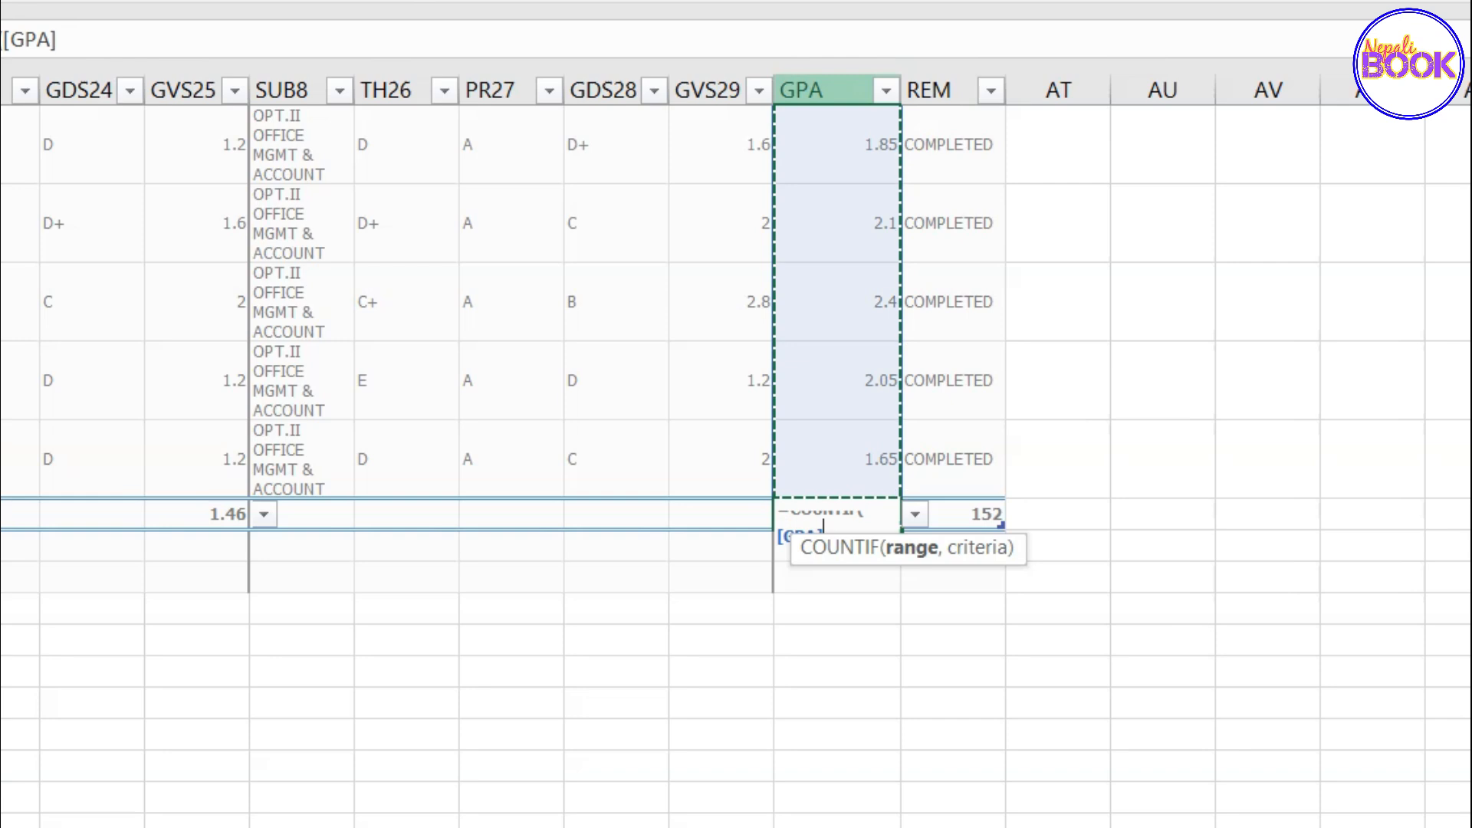
# Complete the COUNTIF formula with the criterion ">=1.6" to count students at or above that GPA
pyautogui.scroll(3, 887, 342)
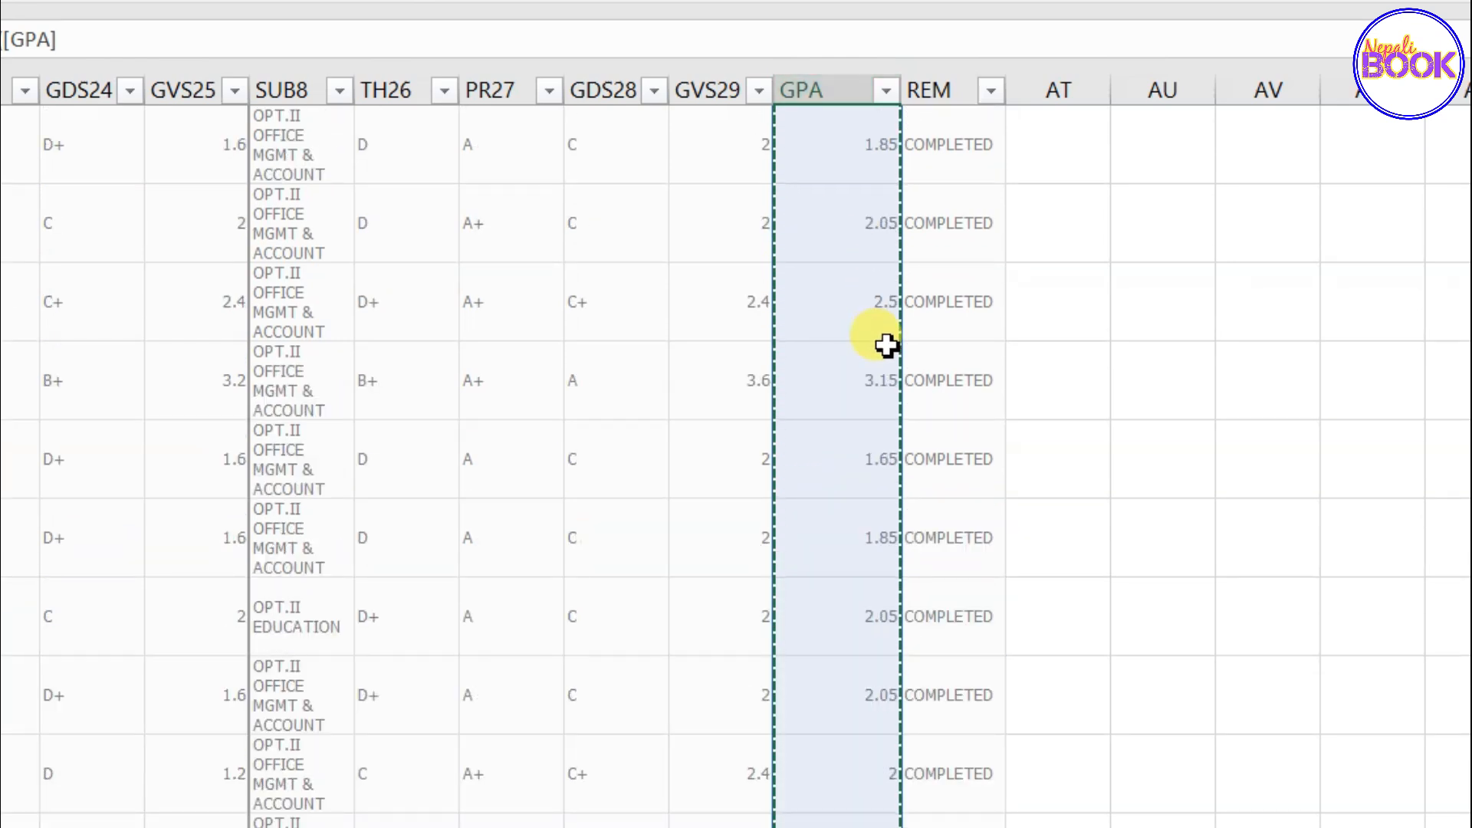
pyautogui.scroll(-10, 887, 345)
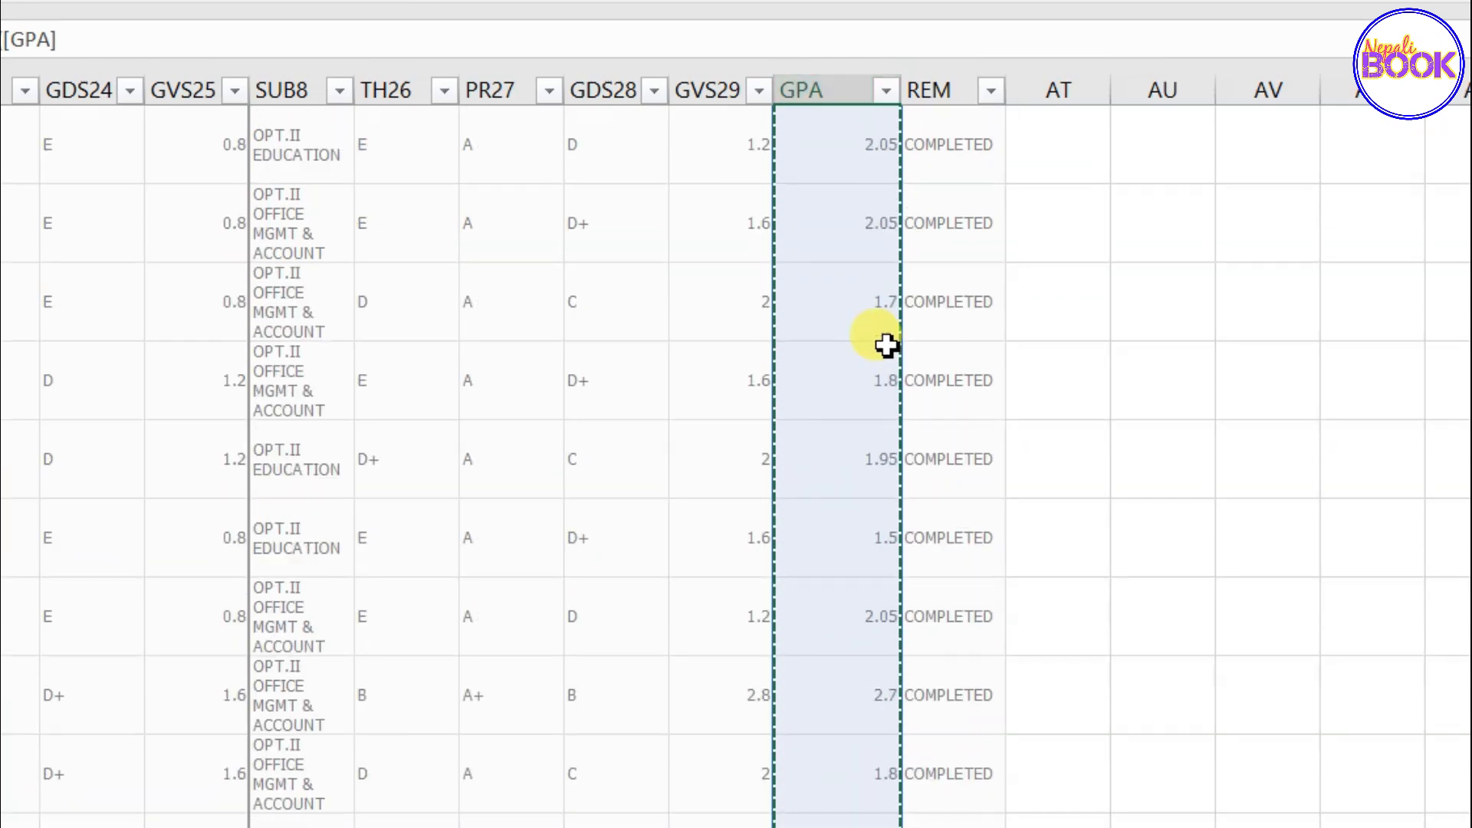
pyautogui.scroll(-1, 888, 345)
pyautogui.scroll(2, 894, 361)
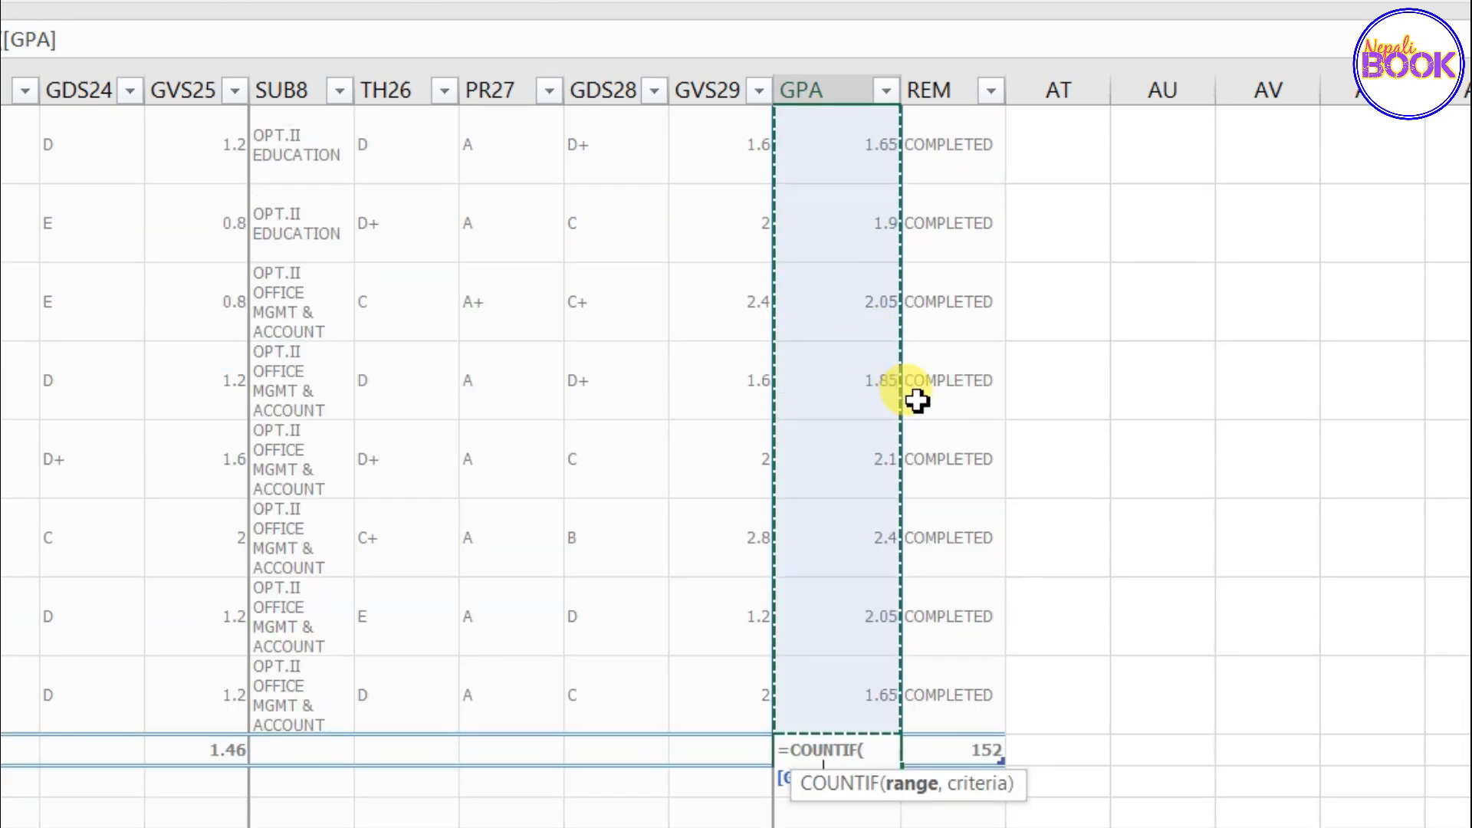
pyautogui.scroll(-1, 997, 495)
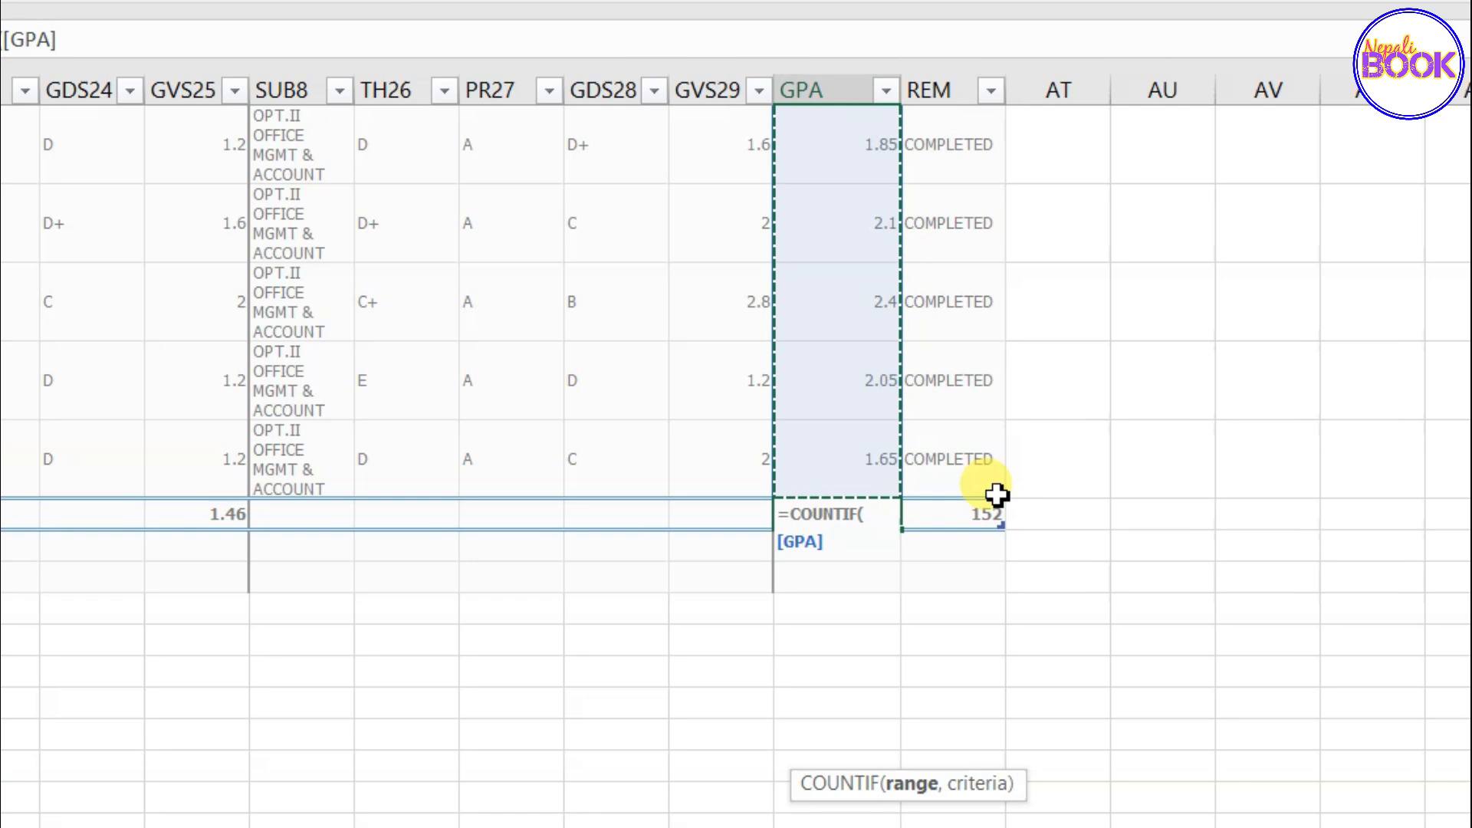
pyautogui.write(',">=1.6')
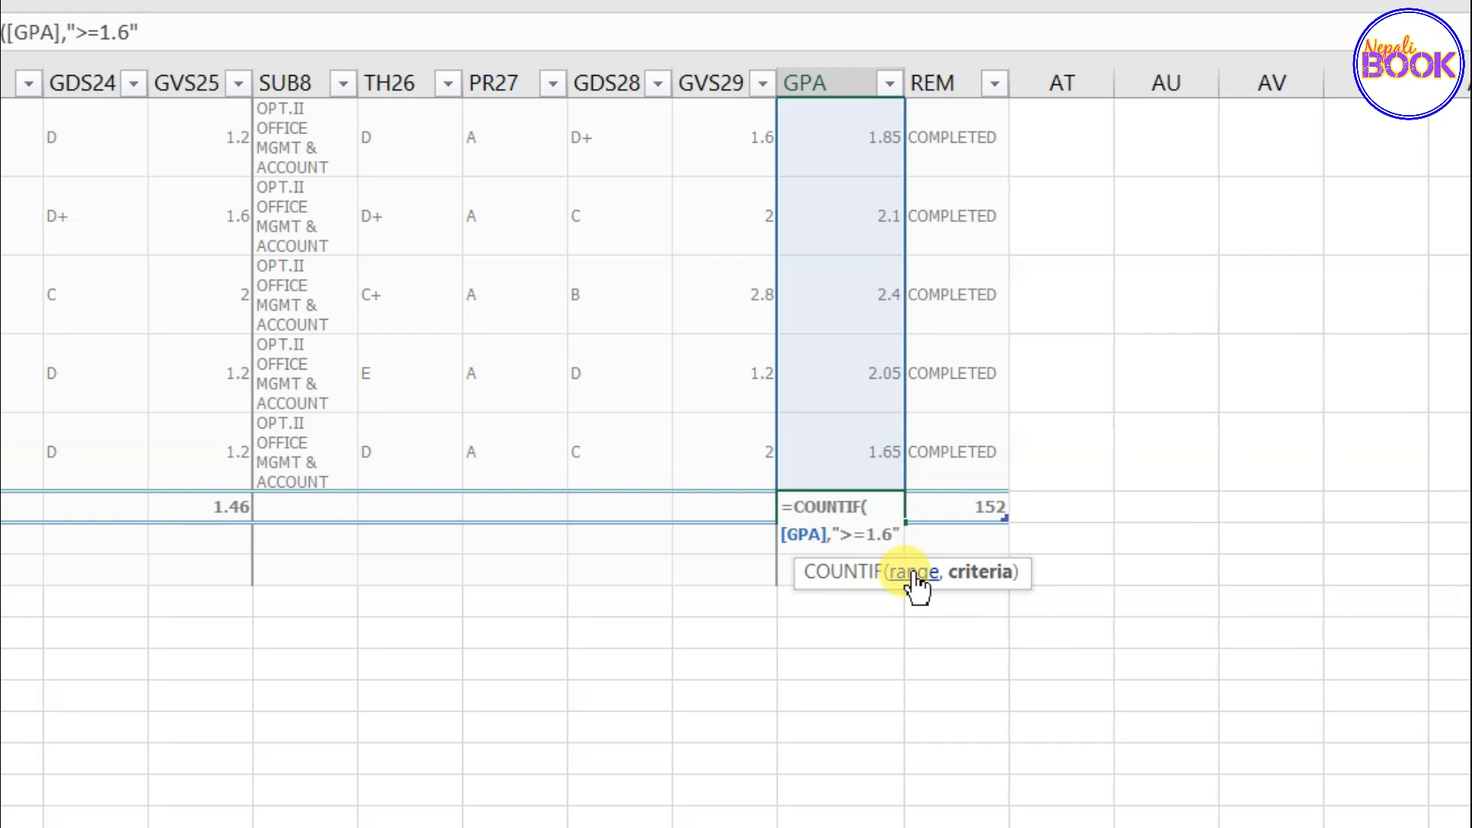
pyautogui.write(')')
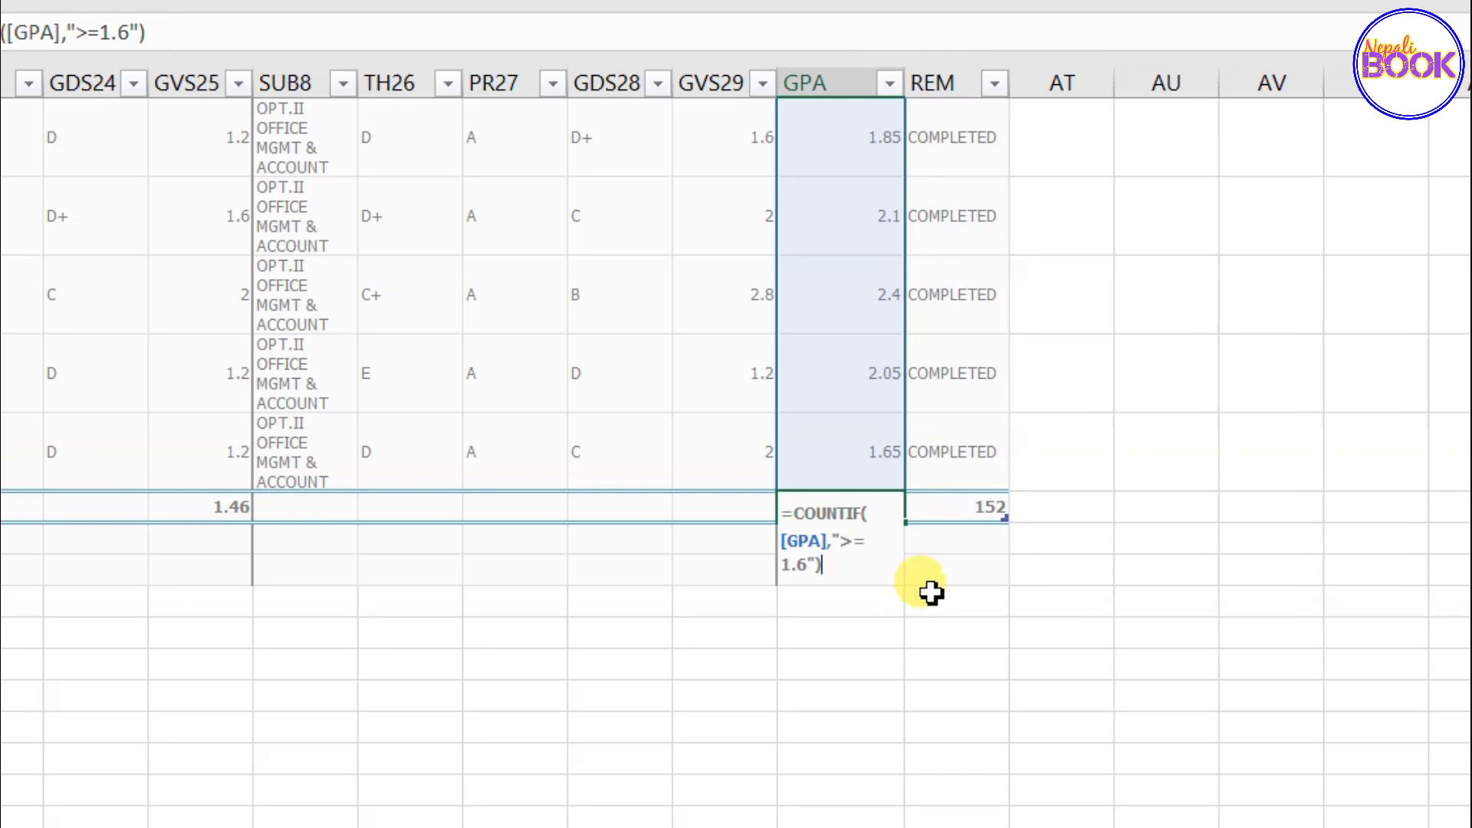
pyautogui.press('Return')
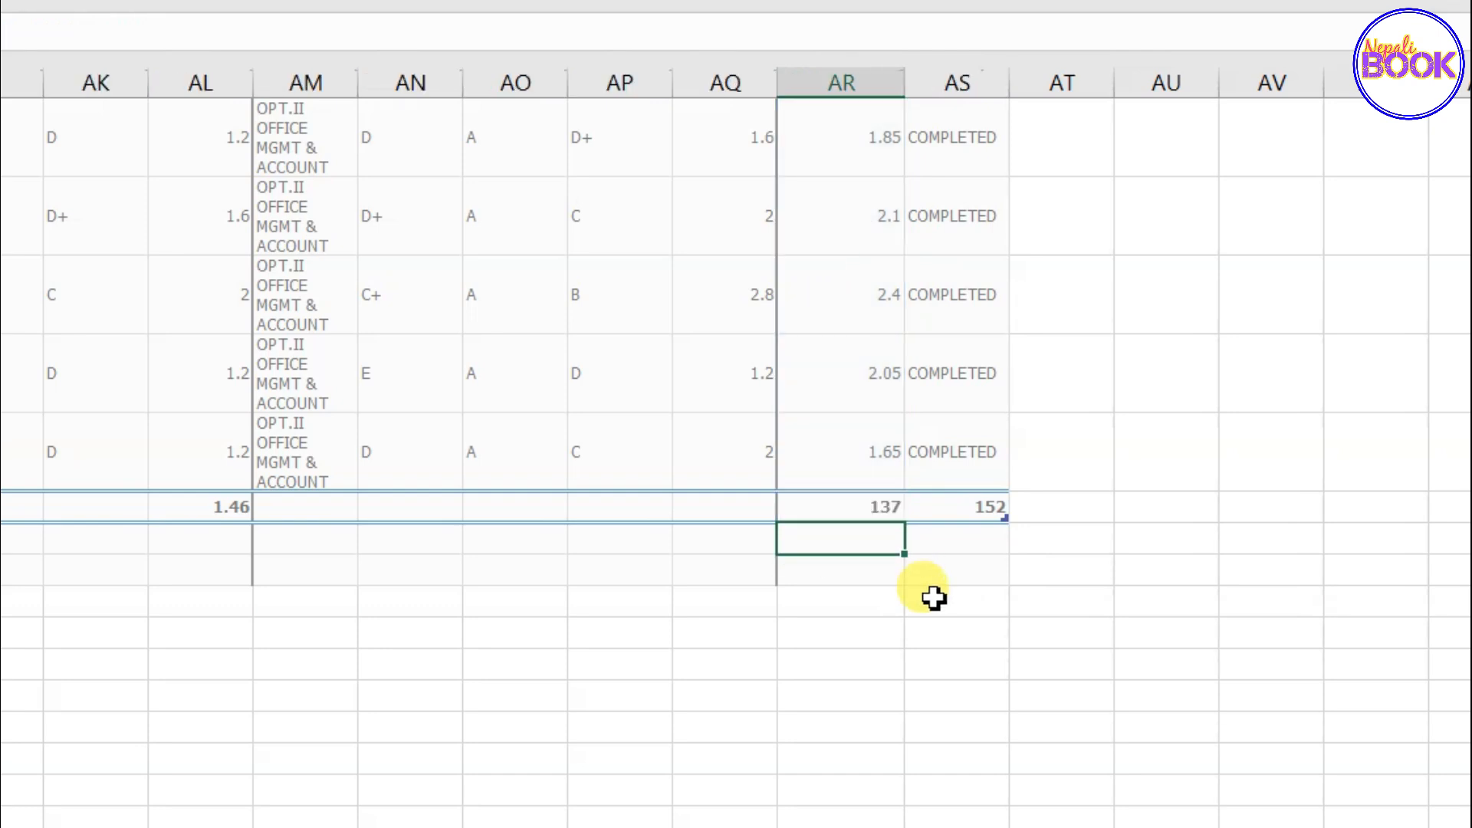
# Format the GPA total cell as bold at font size 14
pyautogui.click(851, 505)
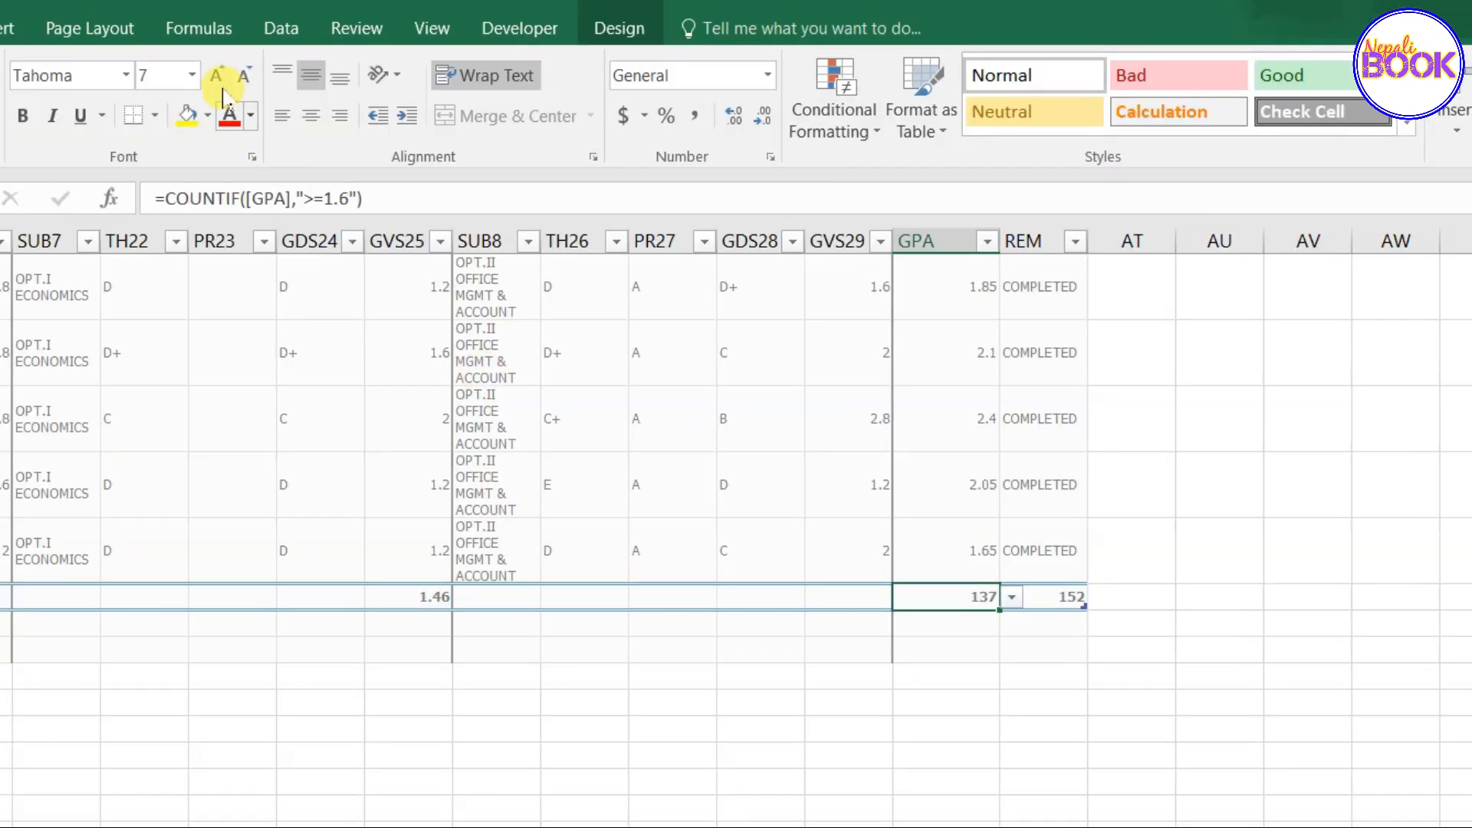
pyautogui.click(218, 75)
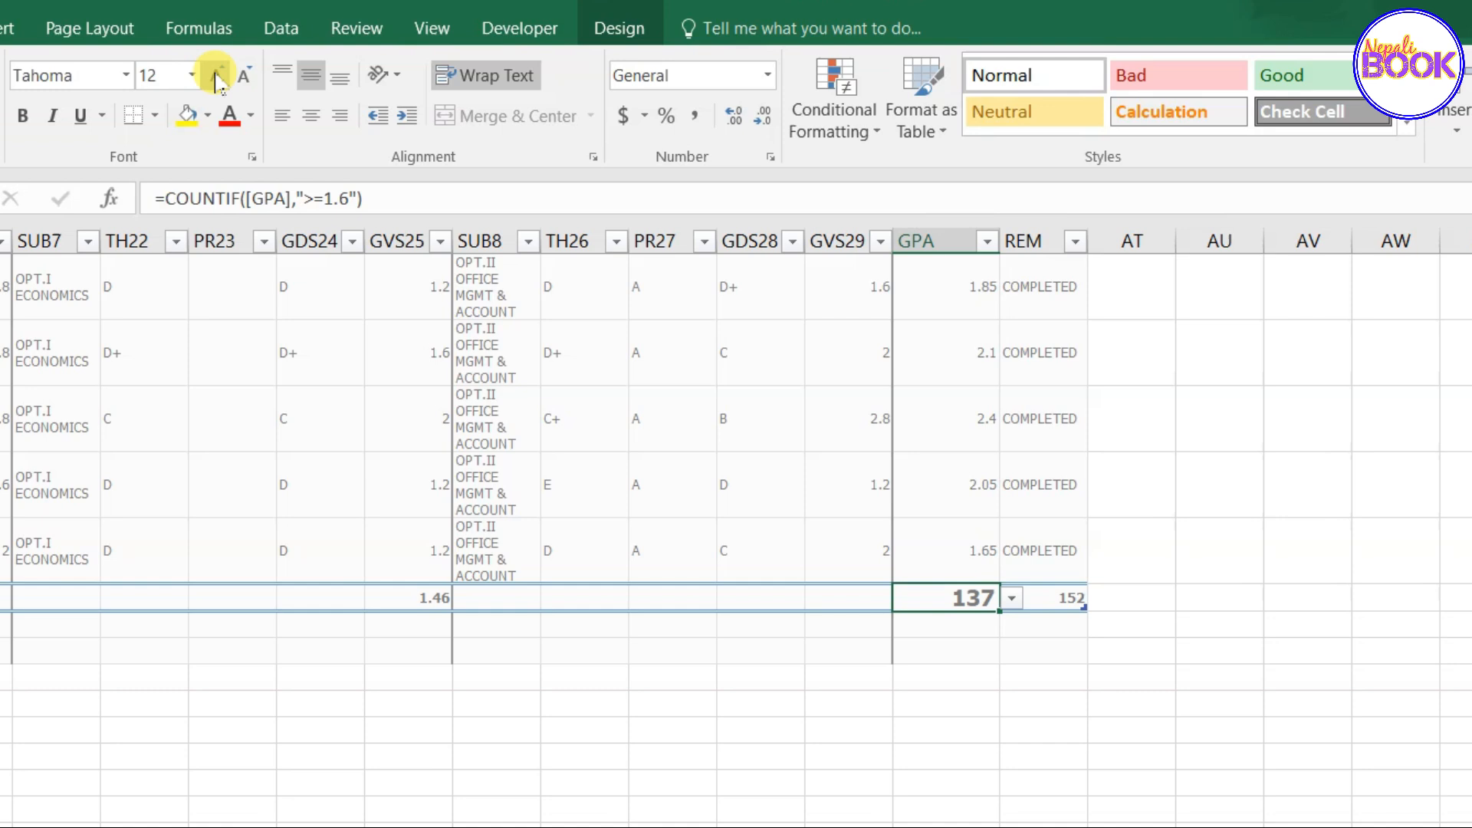
pyautogui.click(219, 75)
pyautogui.click(22, 115)
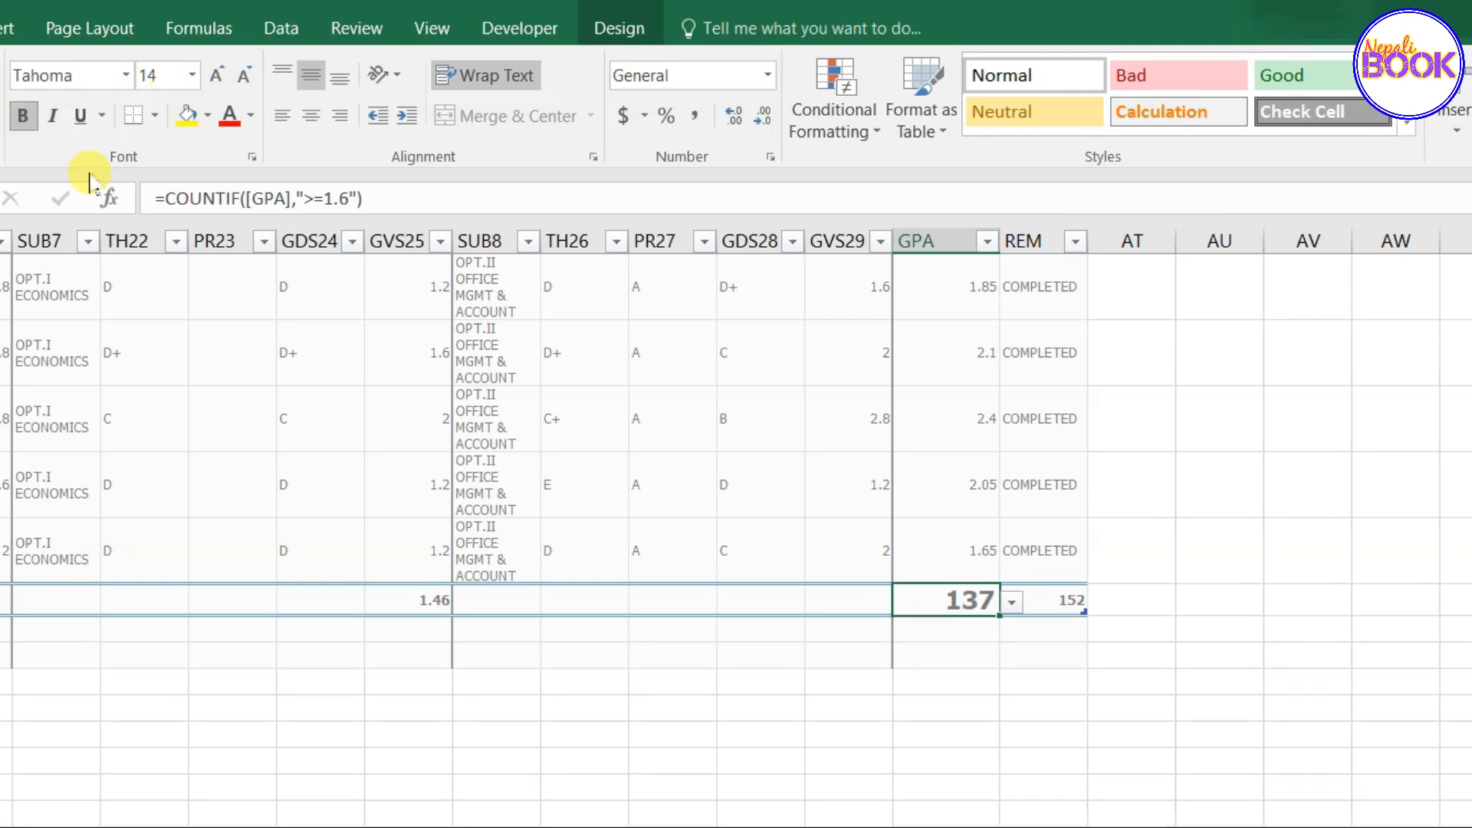
# Change the COUNTIF criterion in the GPA total cell to ">=3.2"
pyautogui.doubleClick(975, 598)
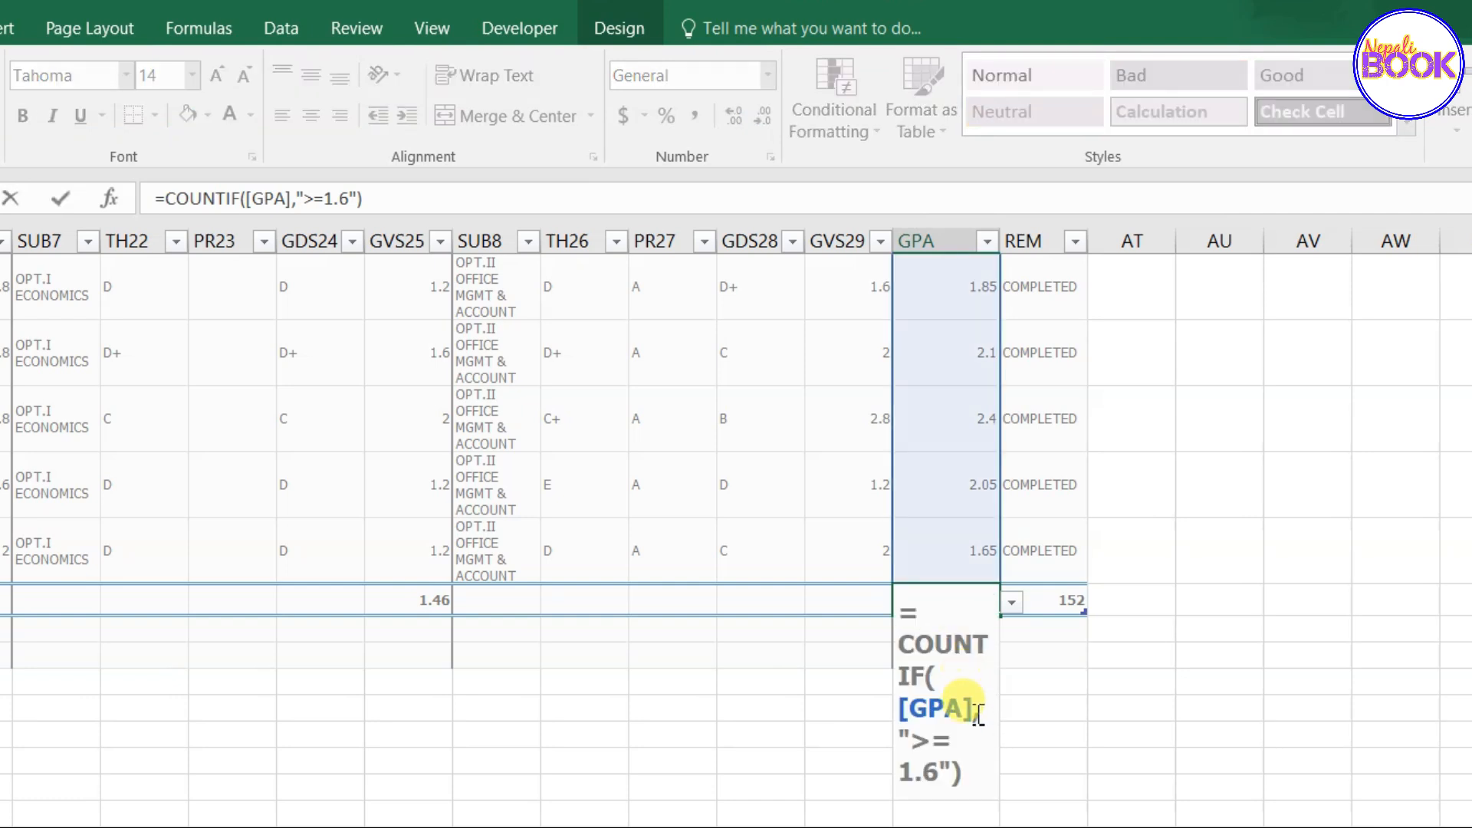
pyautogui.click(941, 771)
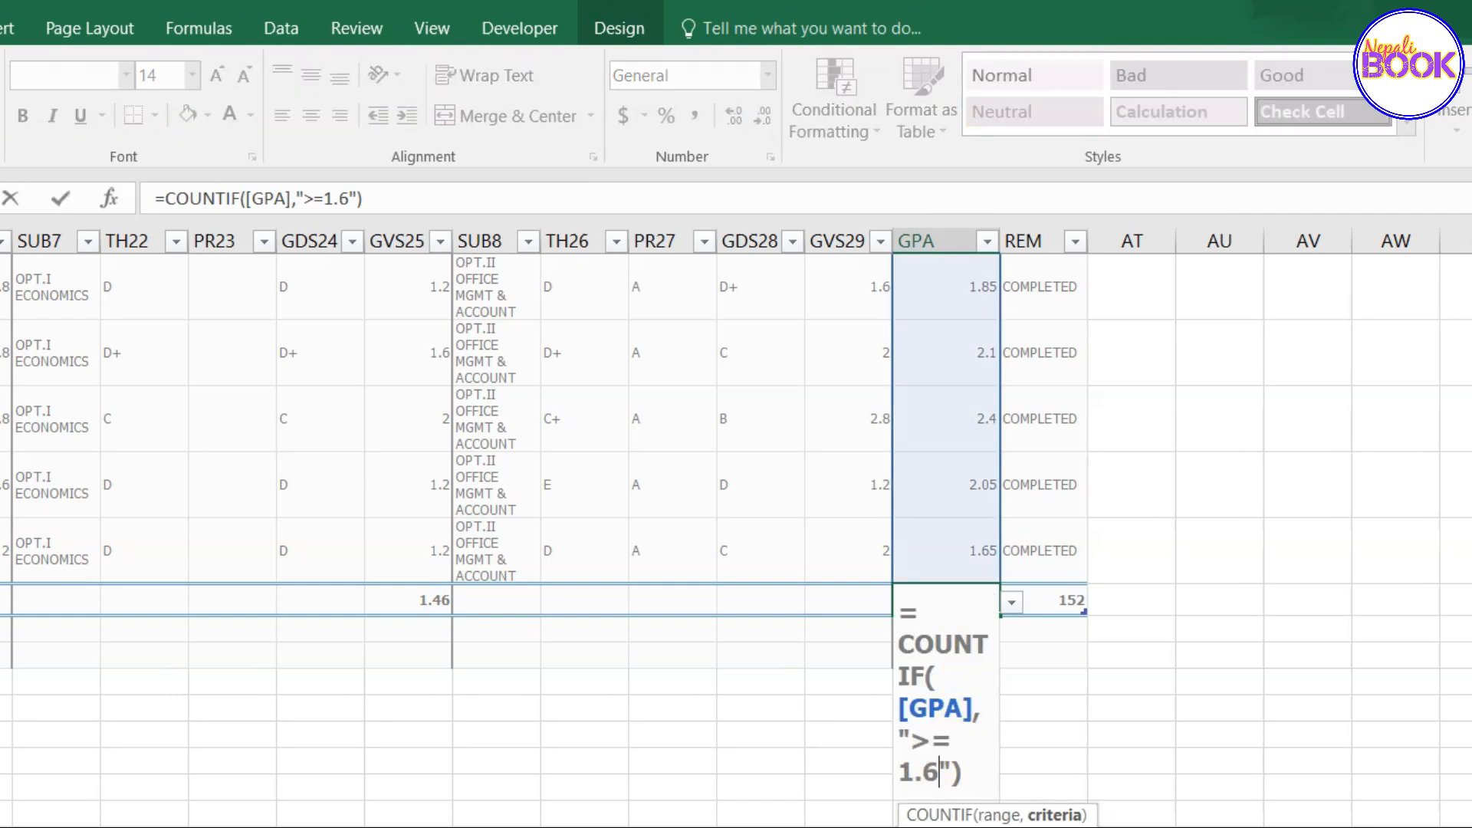
pyautogui.press('BackSpace')
pyautogui.press('BackSpace')
pyautogui.press('BackSpace')
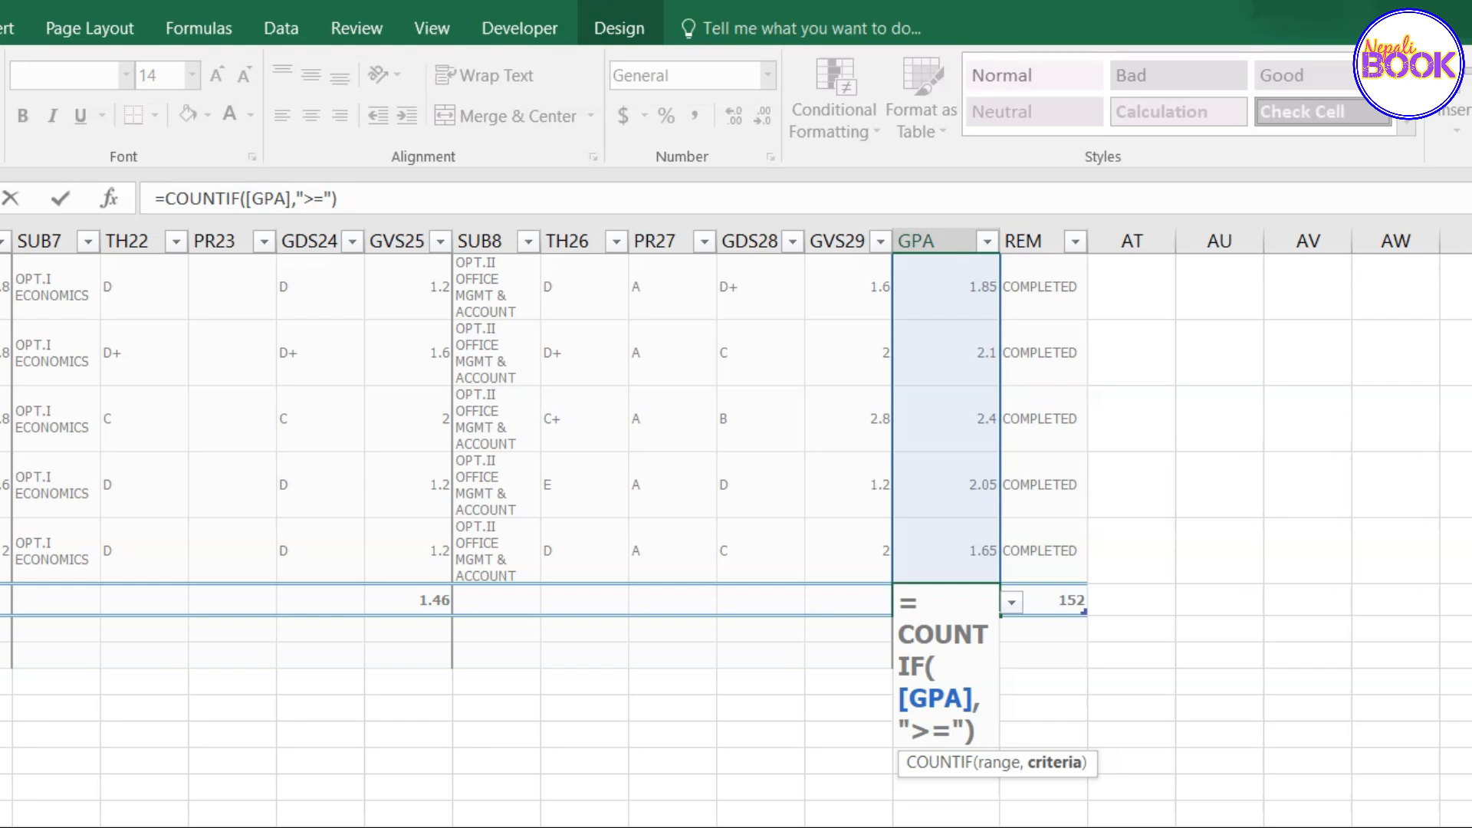
pyautogui.write('3.2')
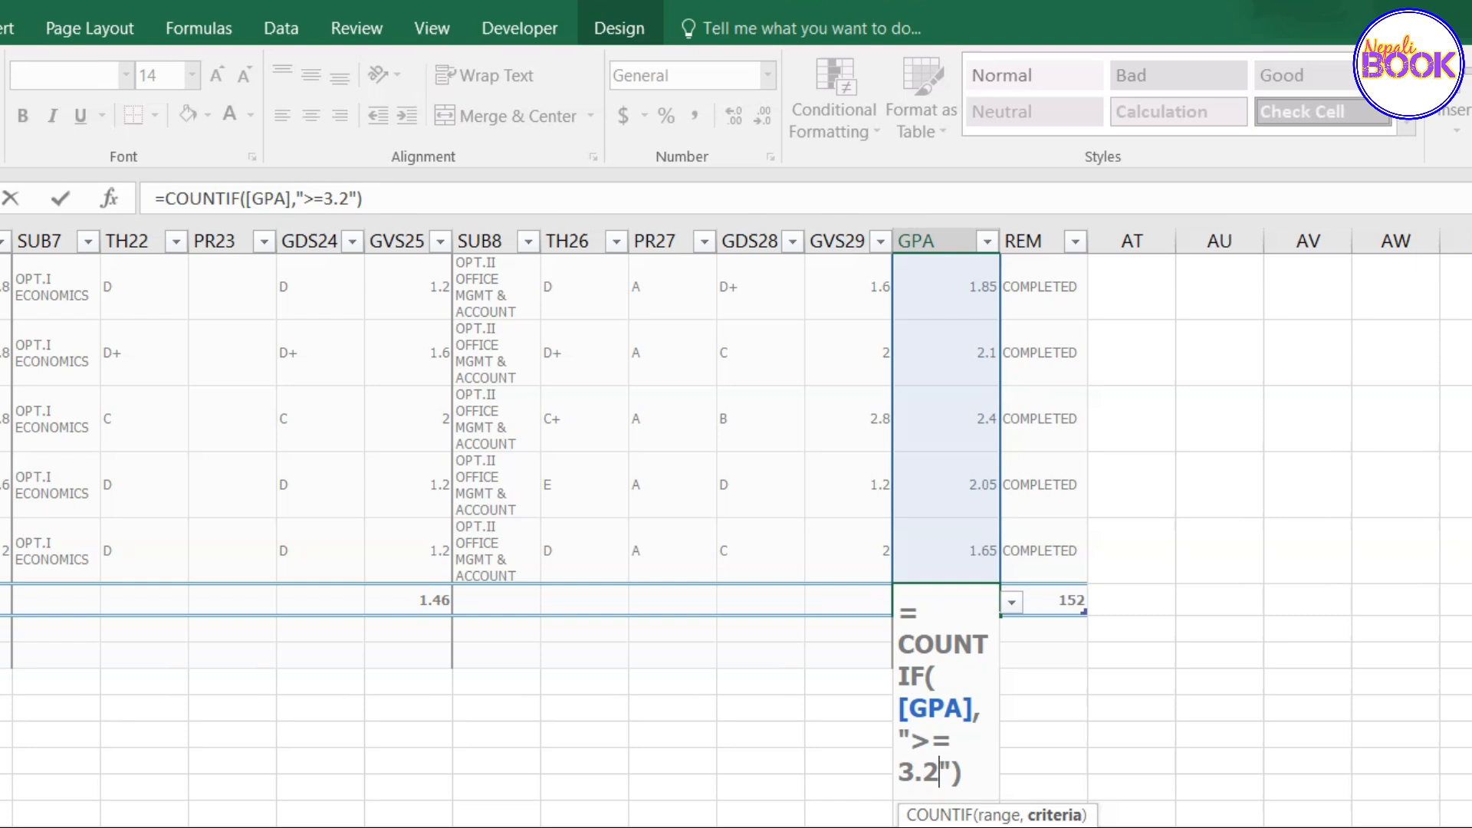
pyautogui.press('Return')
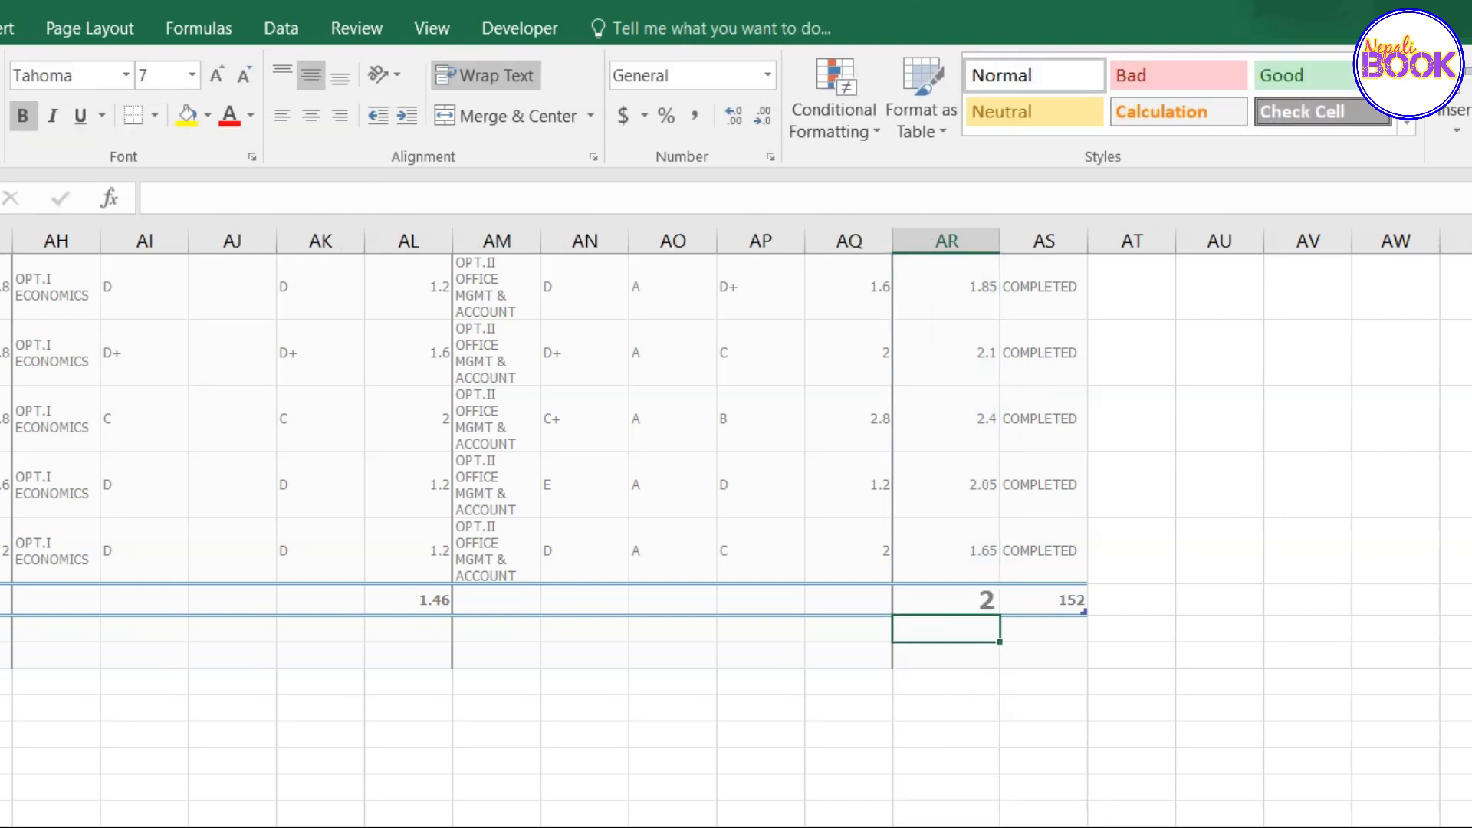
# Change the COUNTIF criterion in the GPA total cell to ">=2.8"
pyautogui.click(974, 608)
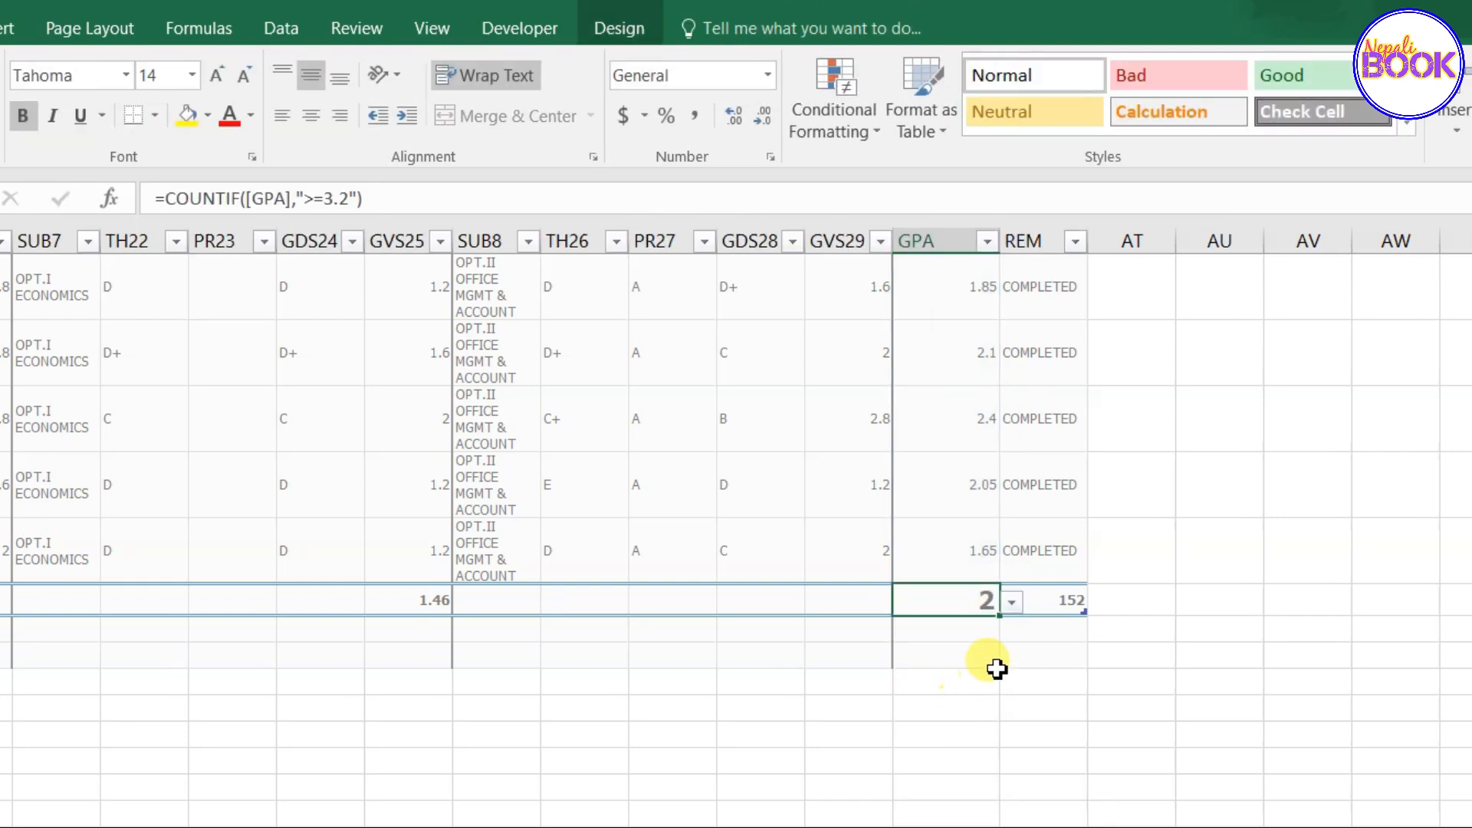
pyautogui.doubleClick(977, 608)
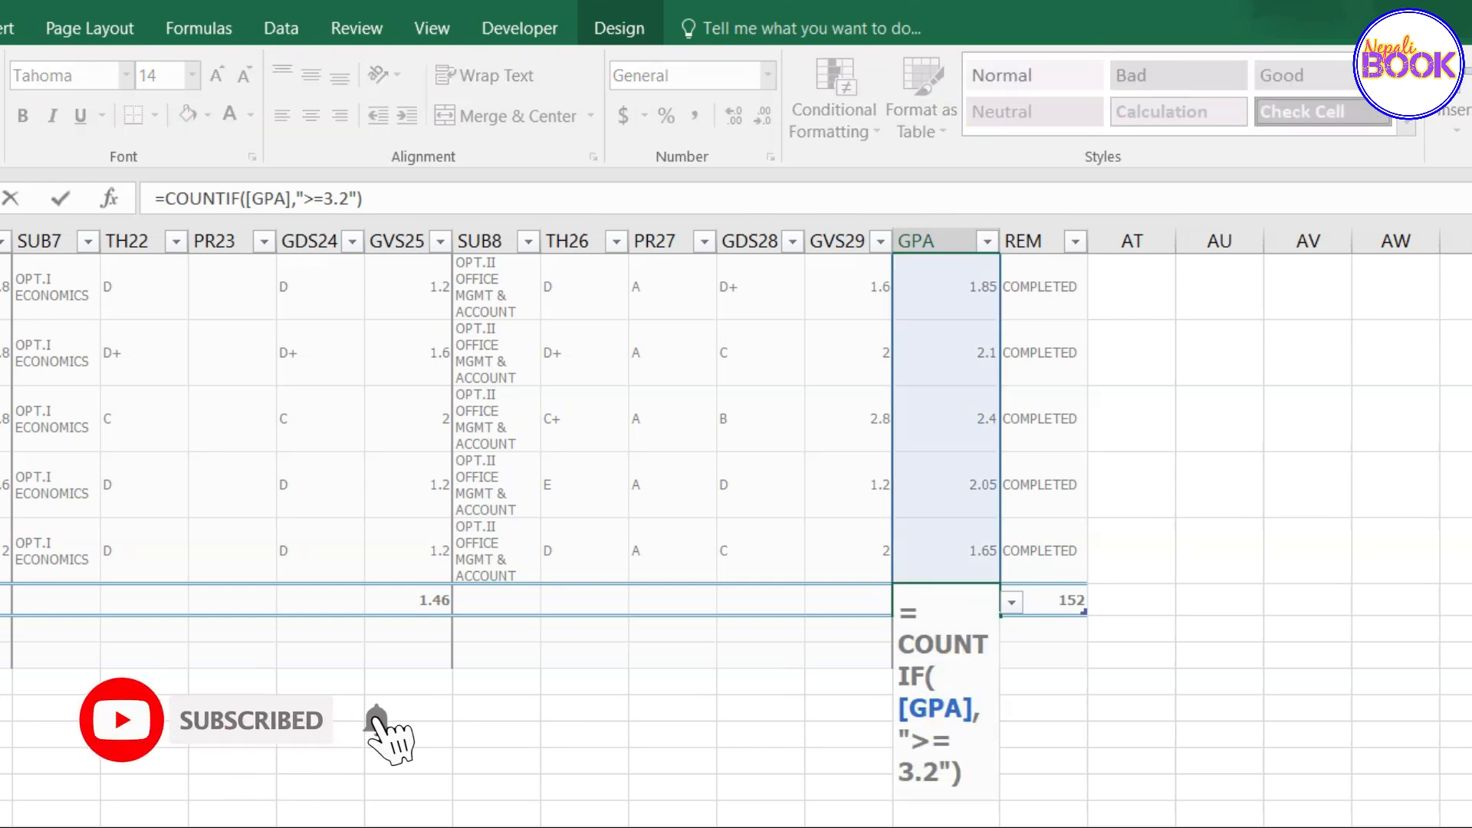
pyautogui.click(941, 773)
pyautogui.press('BackSpace')
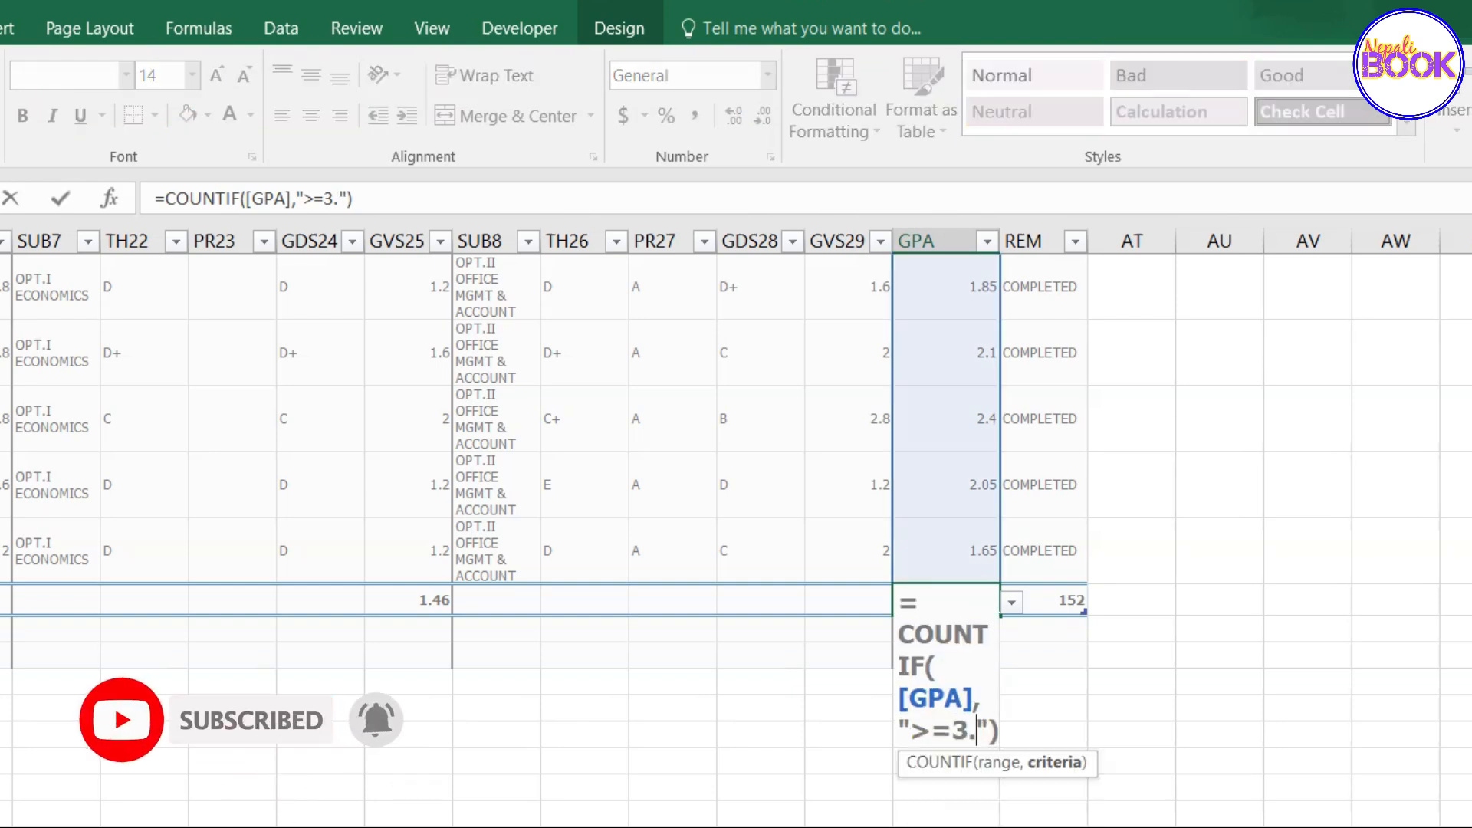
pyautogui.press('BackSpace')
pyautogui.write('2.8')
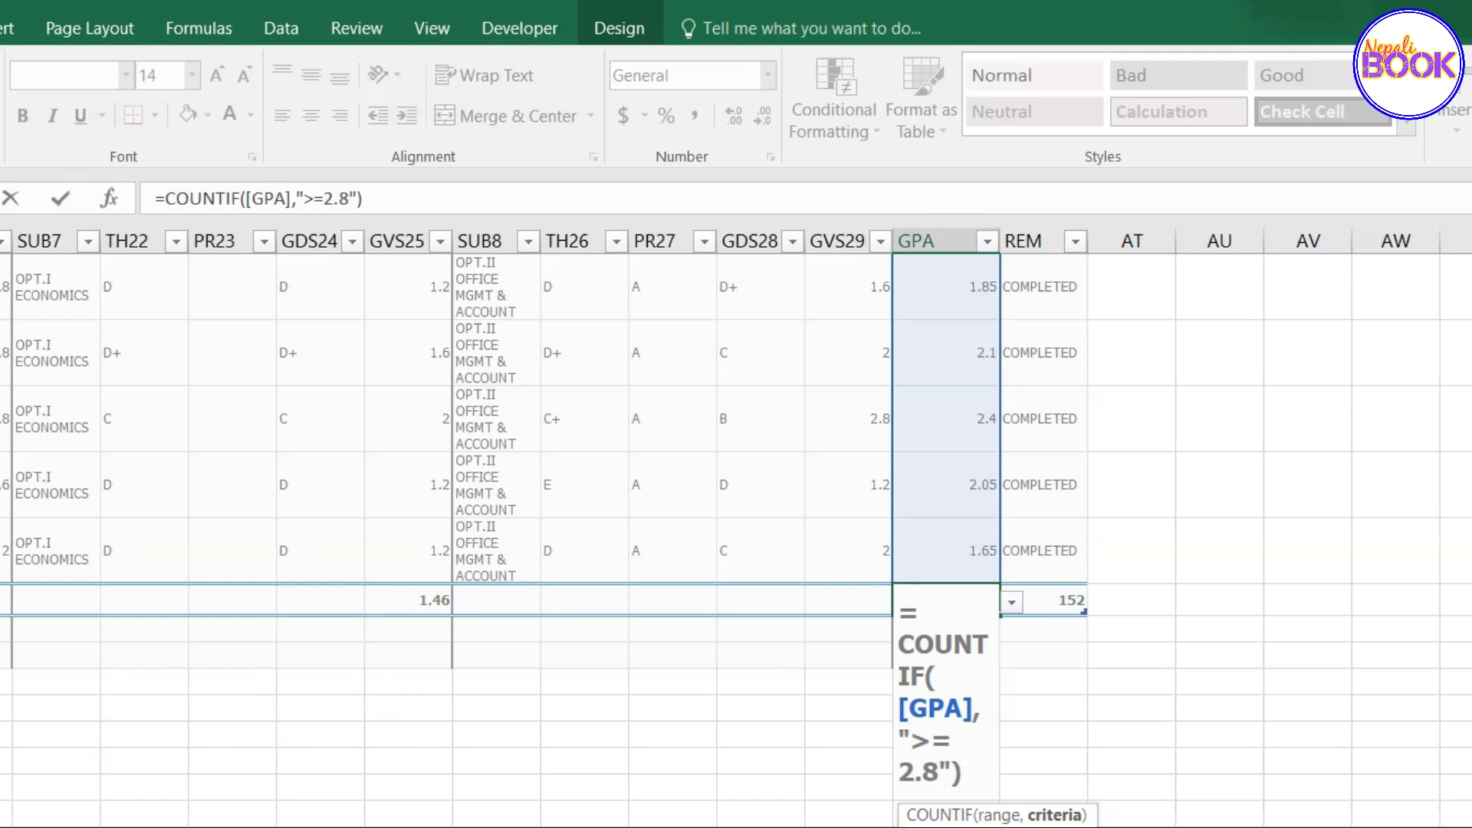
pyautogui.press('Return')
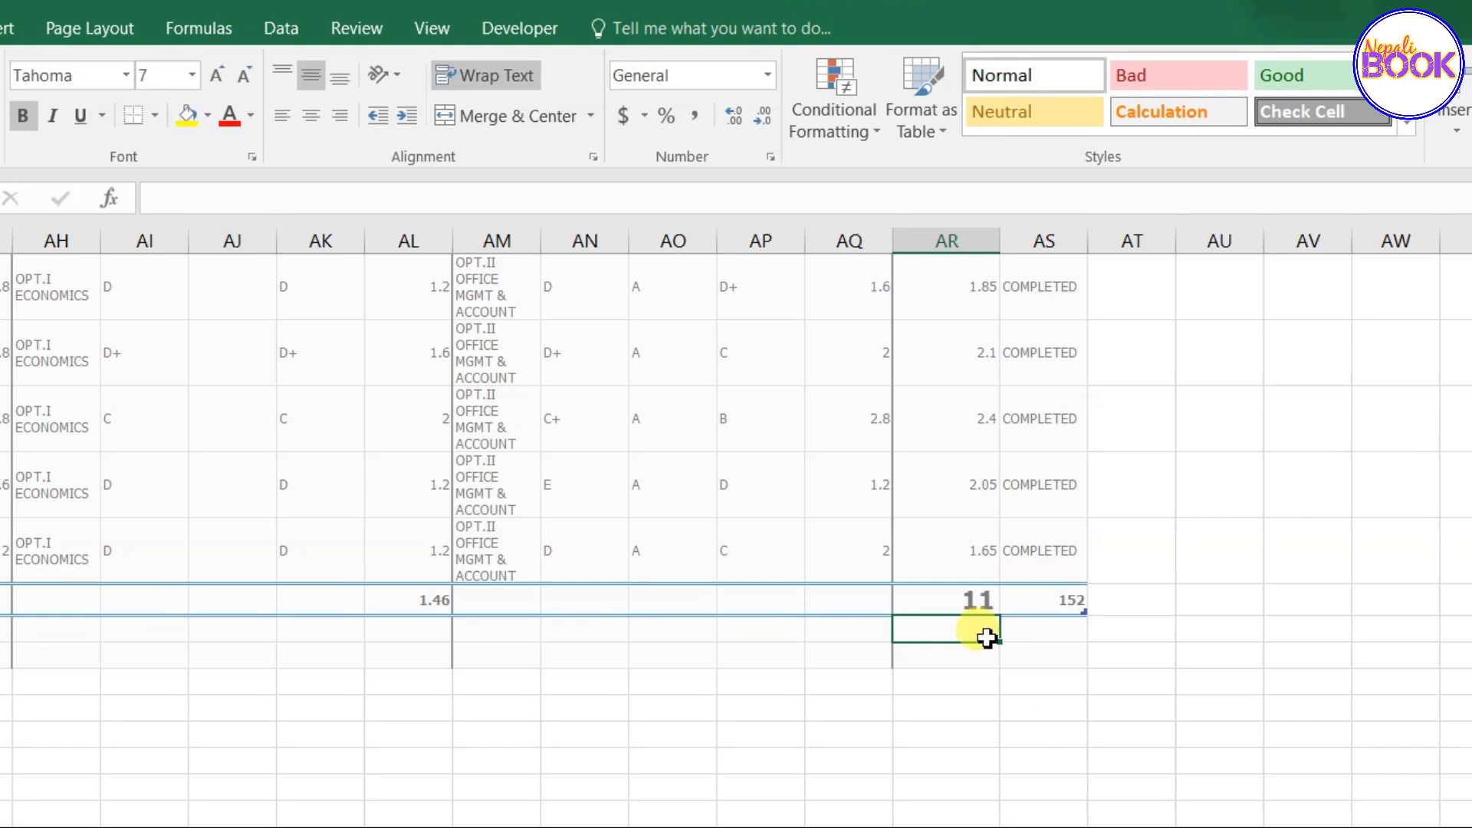
pyautogui.click(979, 606)
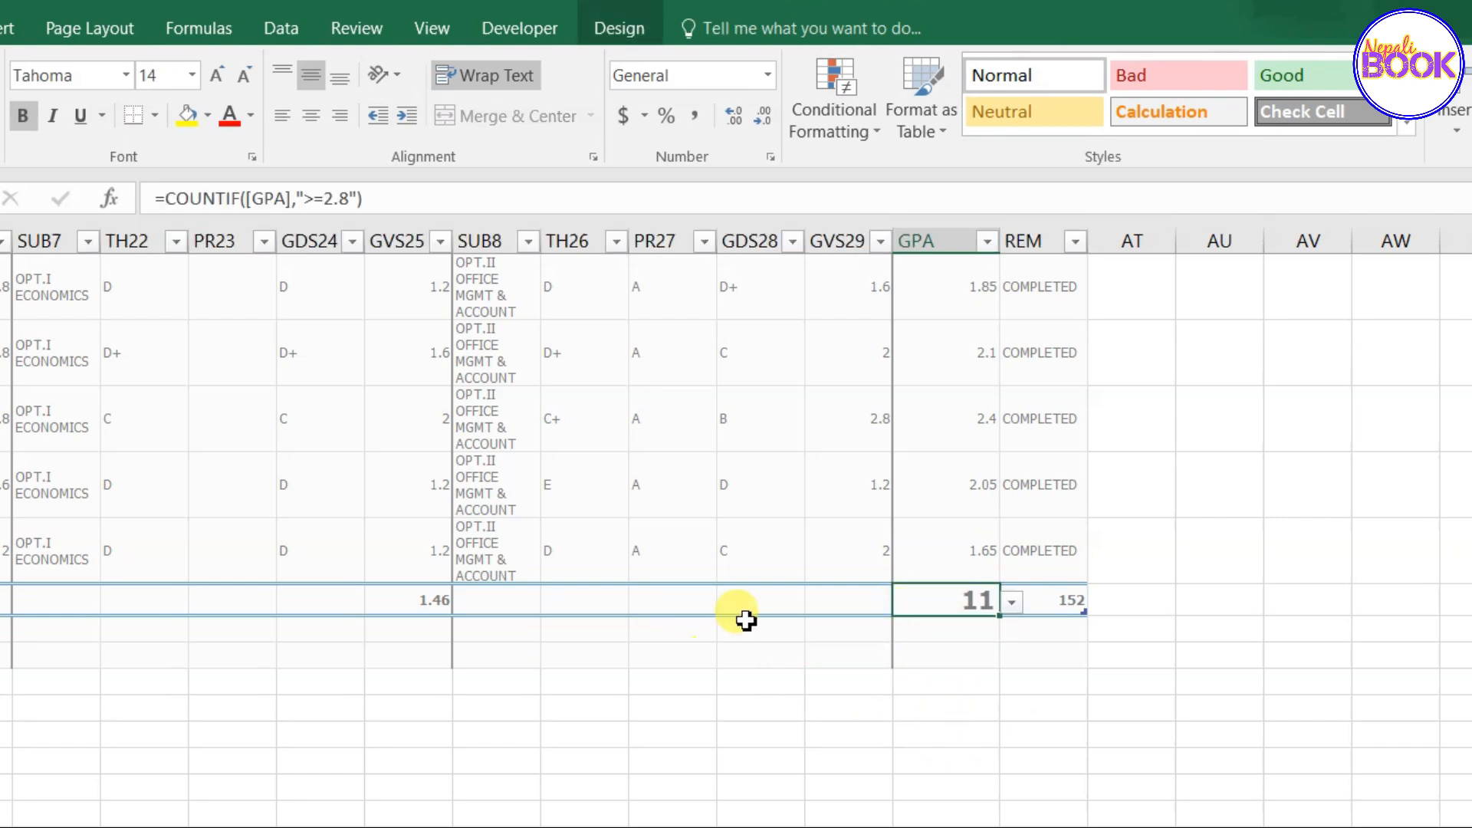
# Return to the start of the table and examine the PR and TH columns of the COMP. ENGLISH subject
pyautogui.hscroll(-10, 736, 529)
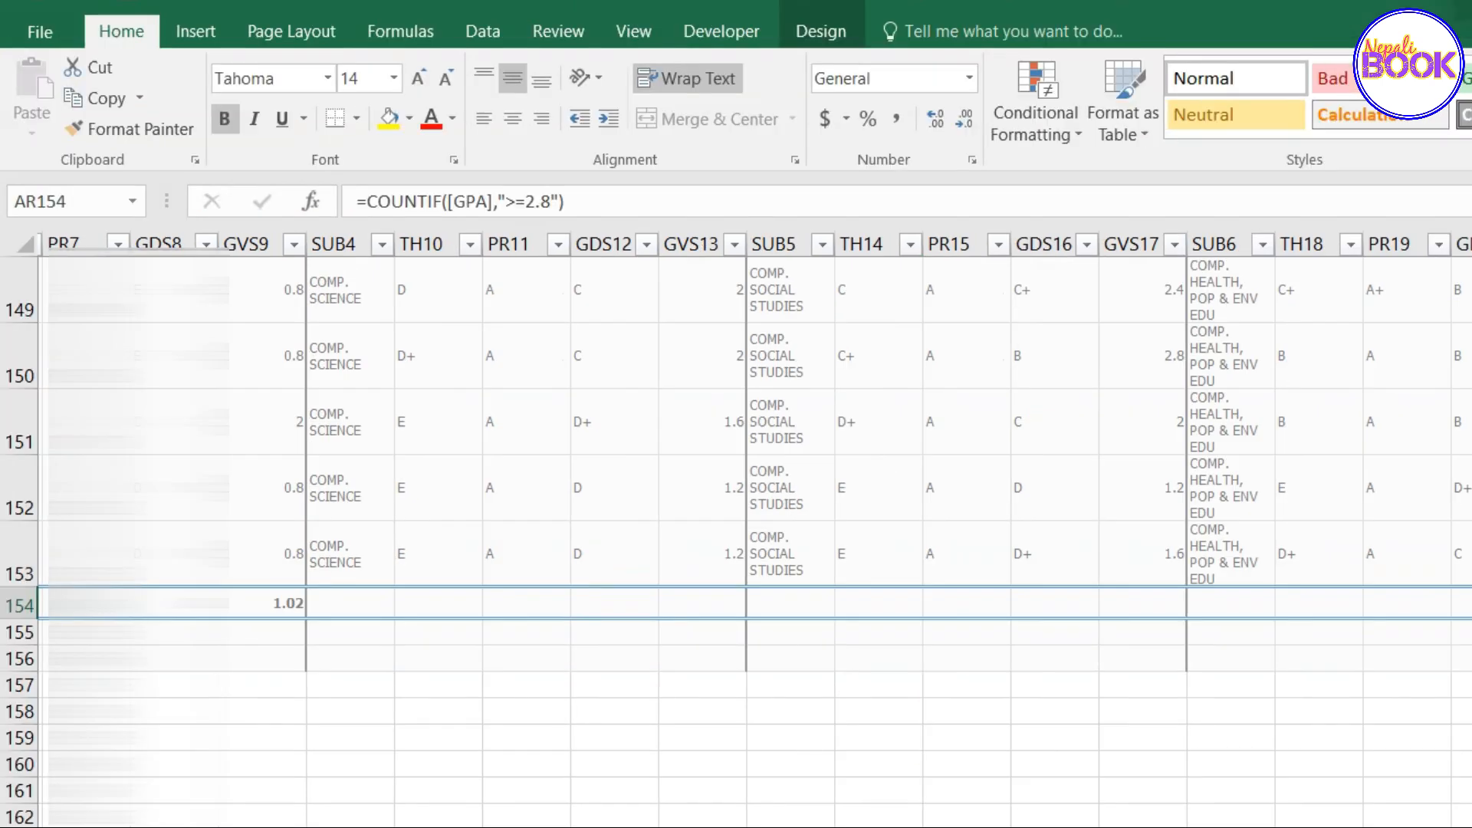
pyautogui.scroll(20, 1247, 697)
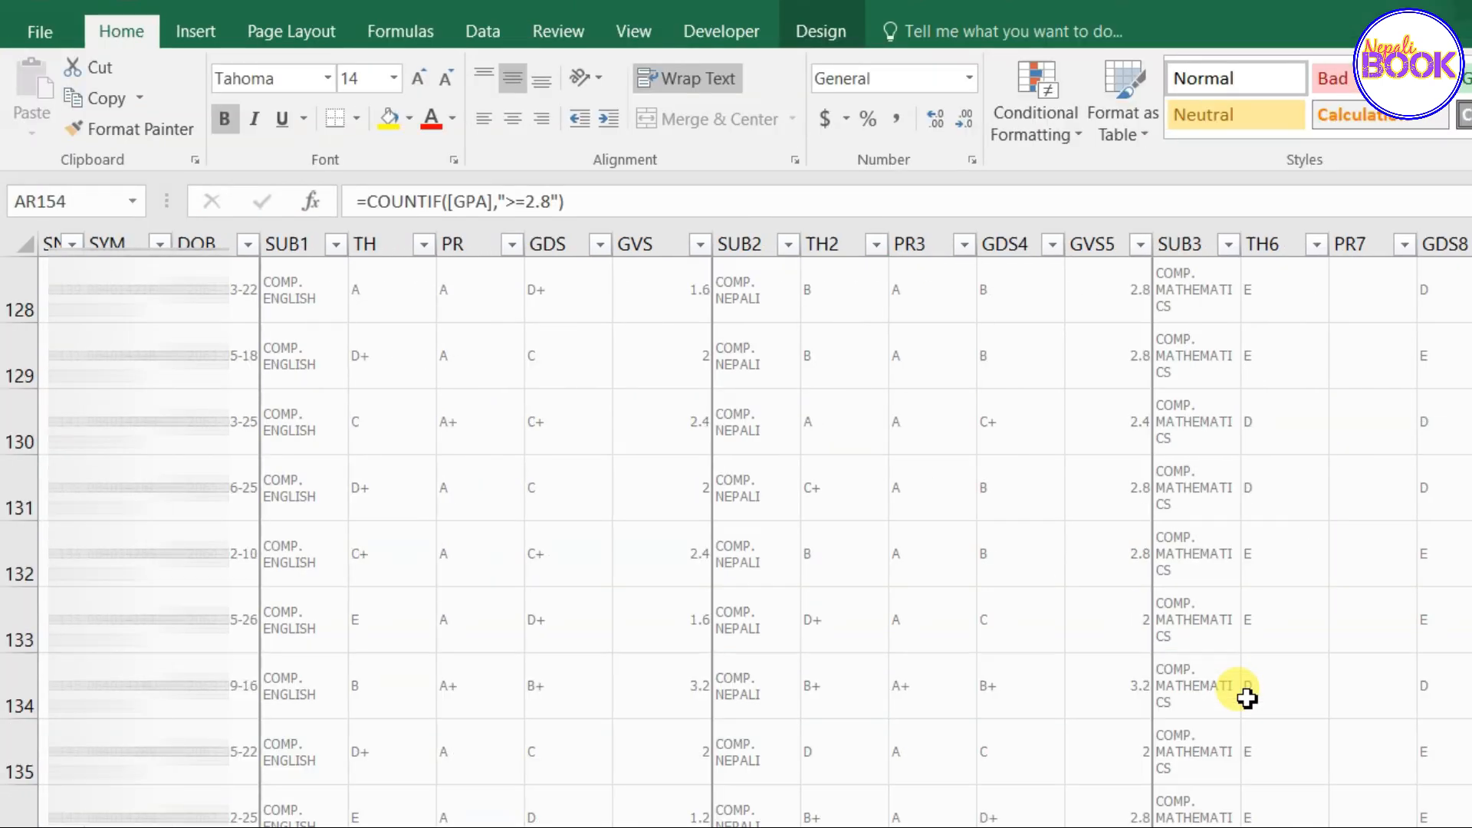
pyautogui.scroll(17, 1247, 698)
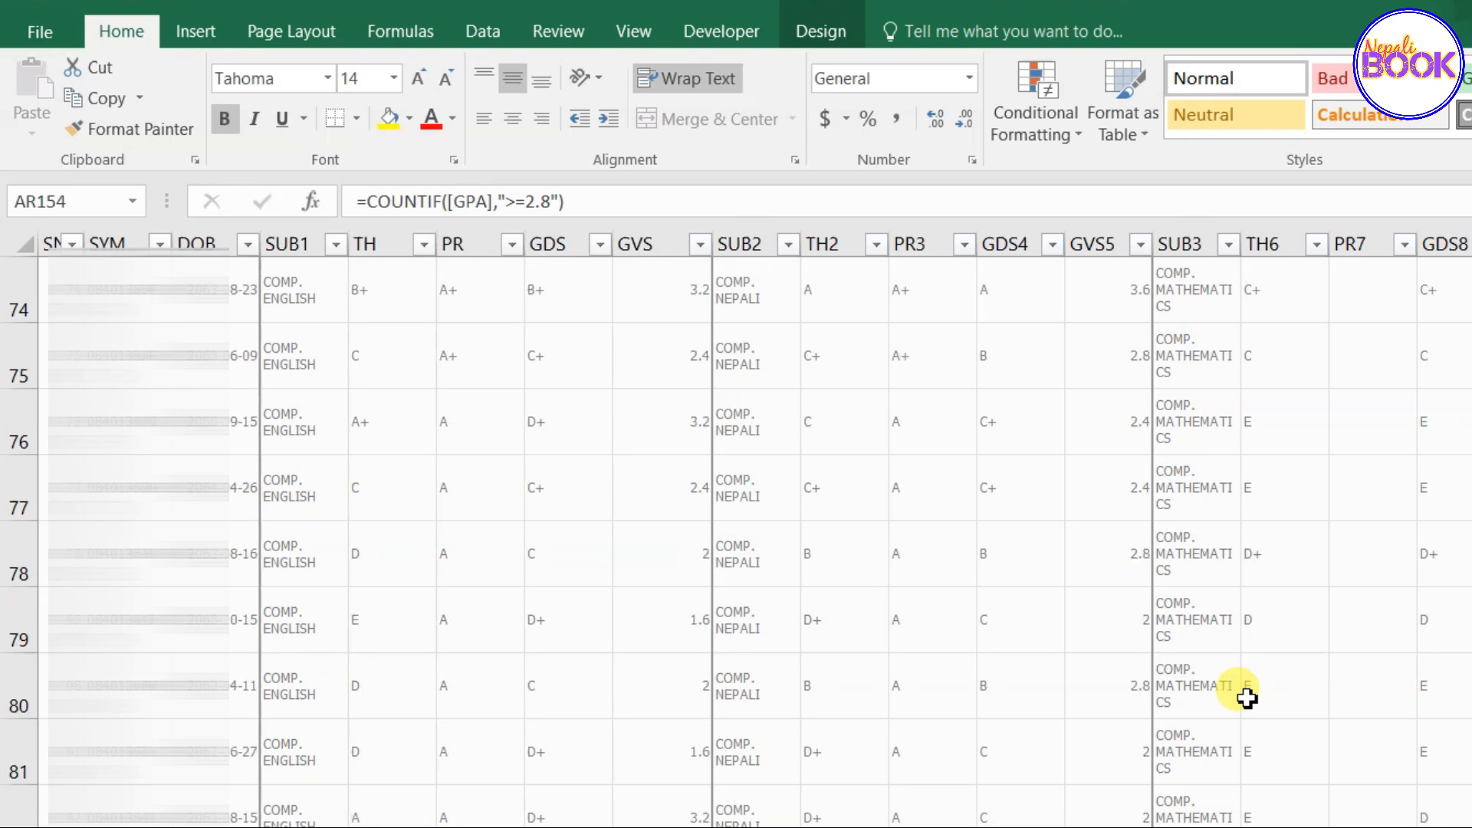
pyautogui.scroll(12, 1247, 698)
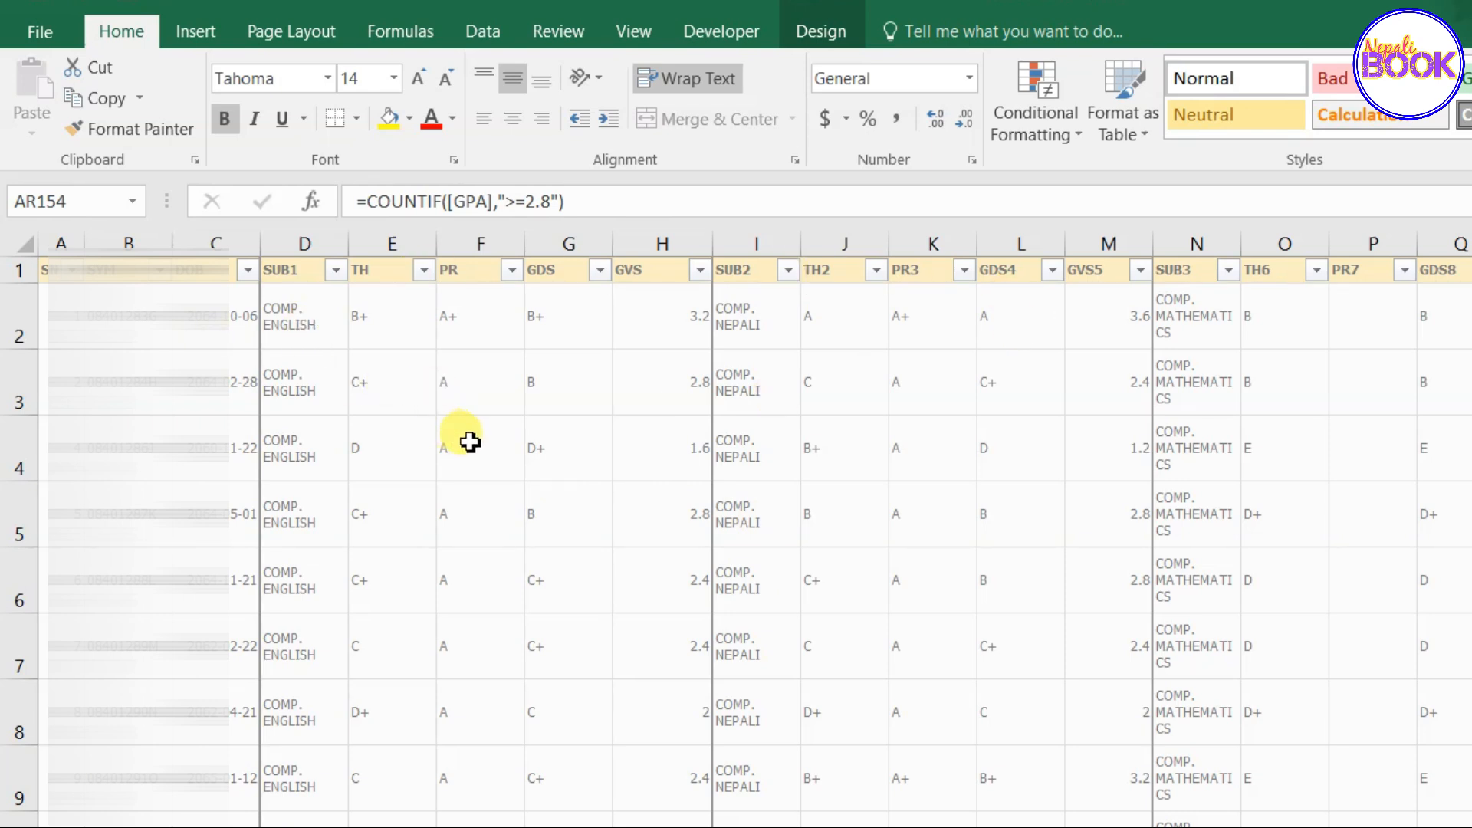
pyautogui.click(474, 277)
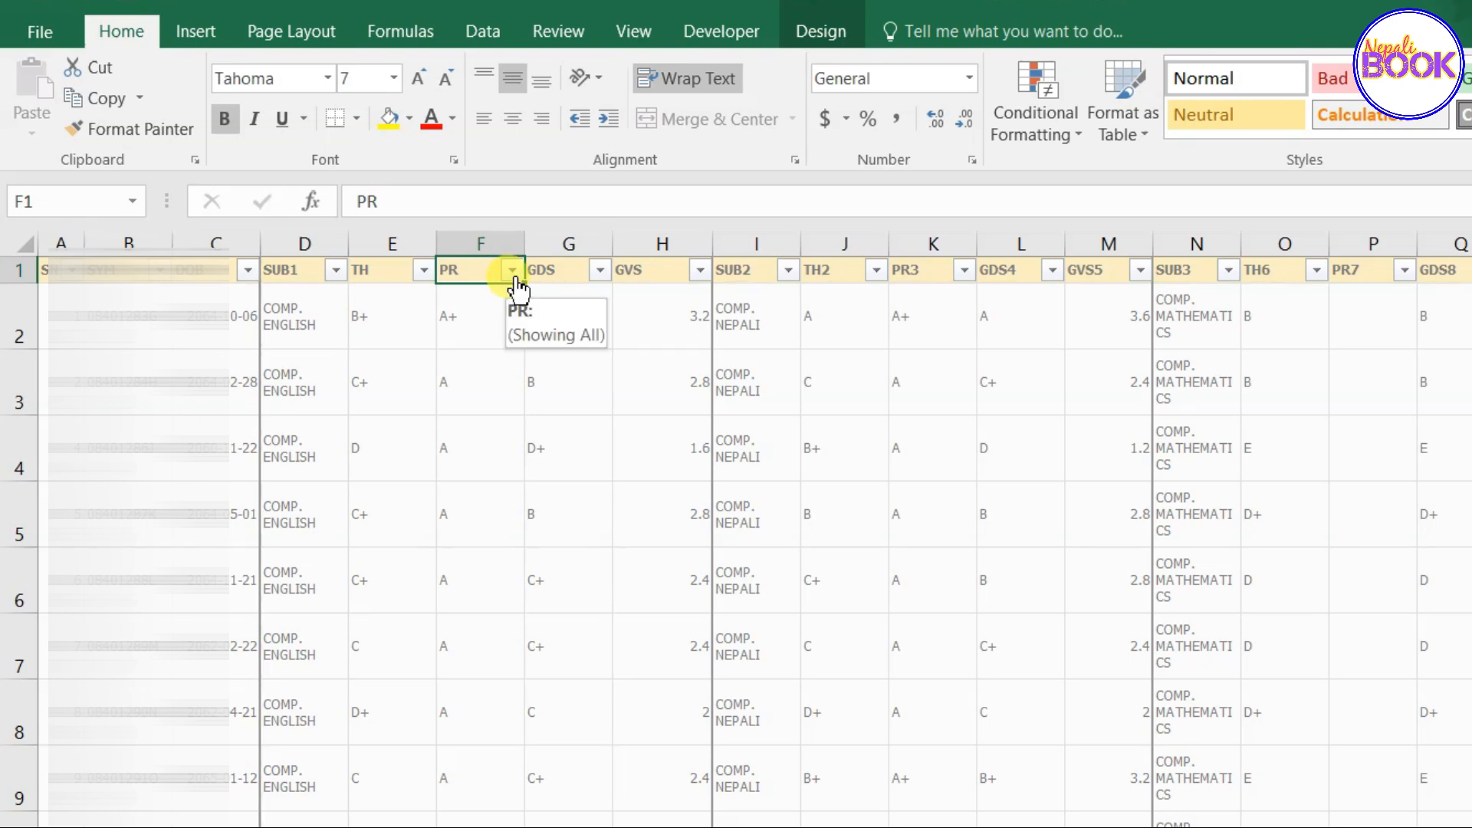
pyautogui.click(397, 275)
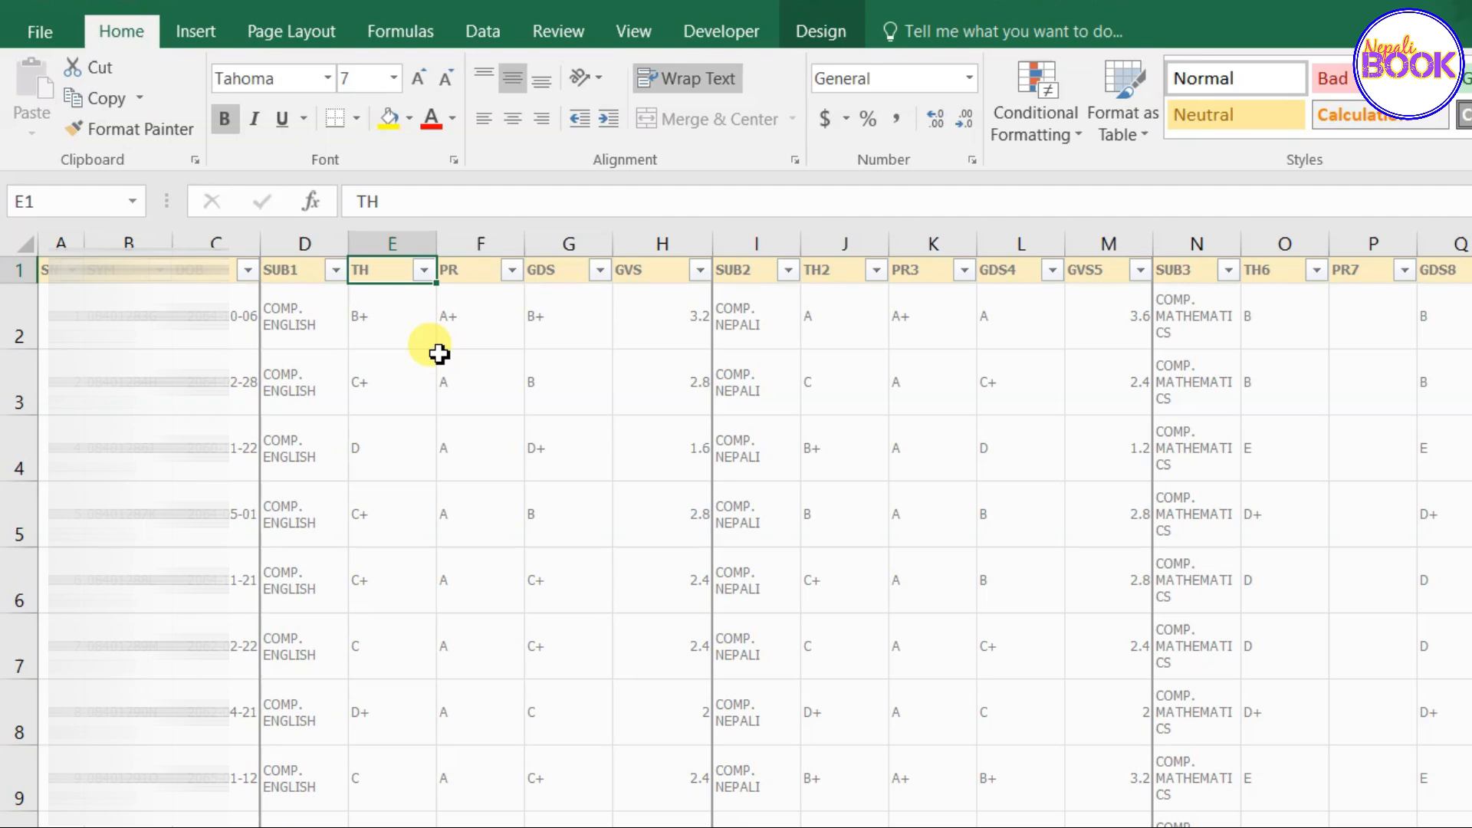
pyautogui.moveTo(389, 273); pyautogui.dragTo(378, 563)
pyautogui.click(389, 315)
pyautogui.click(384, 275)
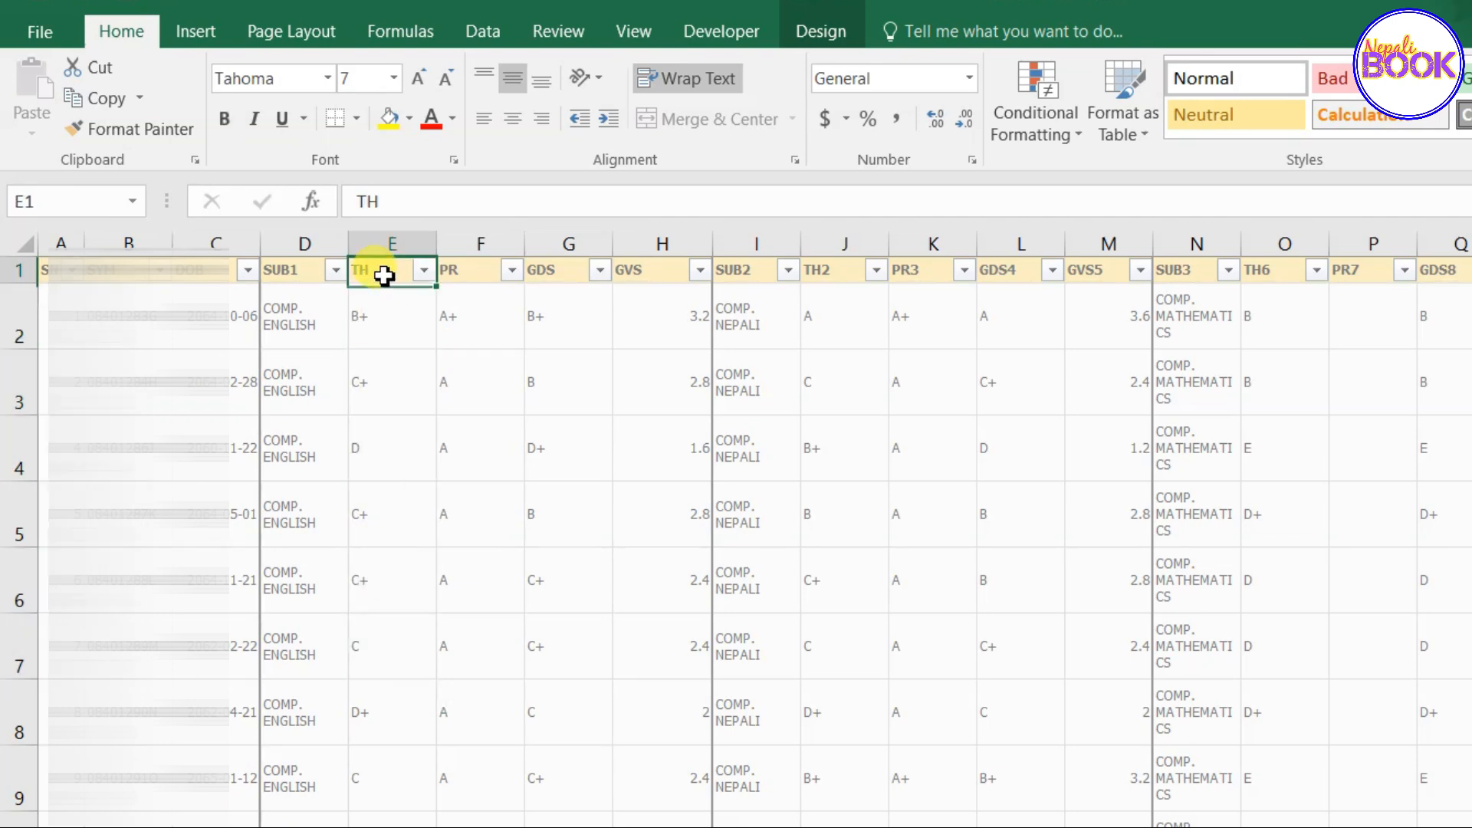
# Filter the TH column of COMP. ENGLISH so that only the B+ grades are shown
pyautogui.click(427, 272)
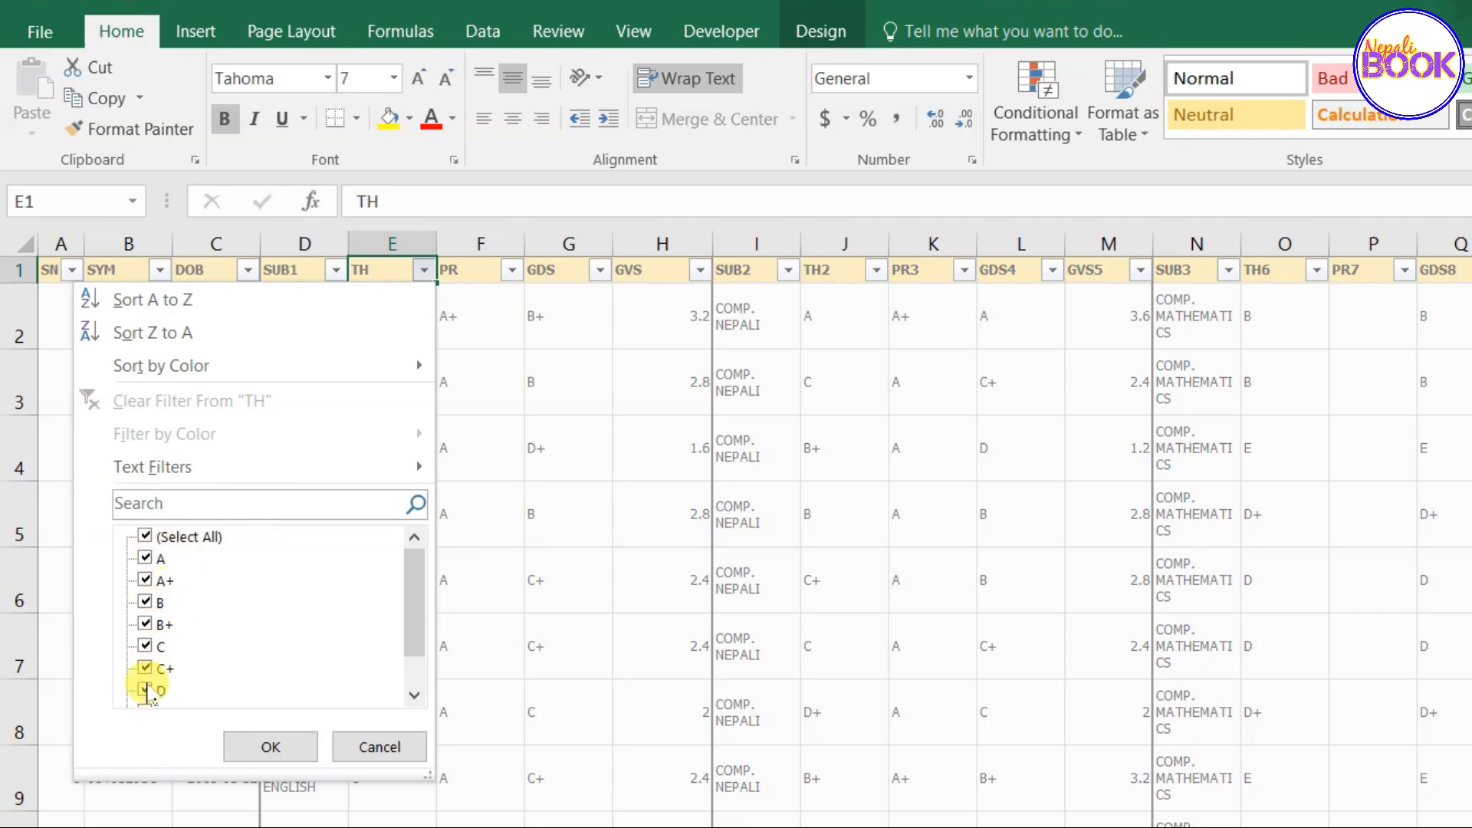
pyautogui.click(145, 537)
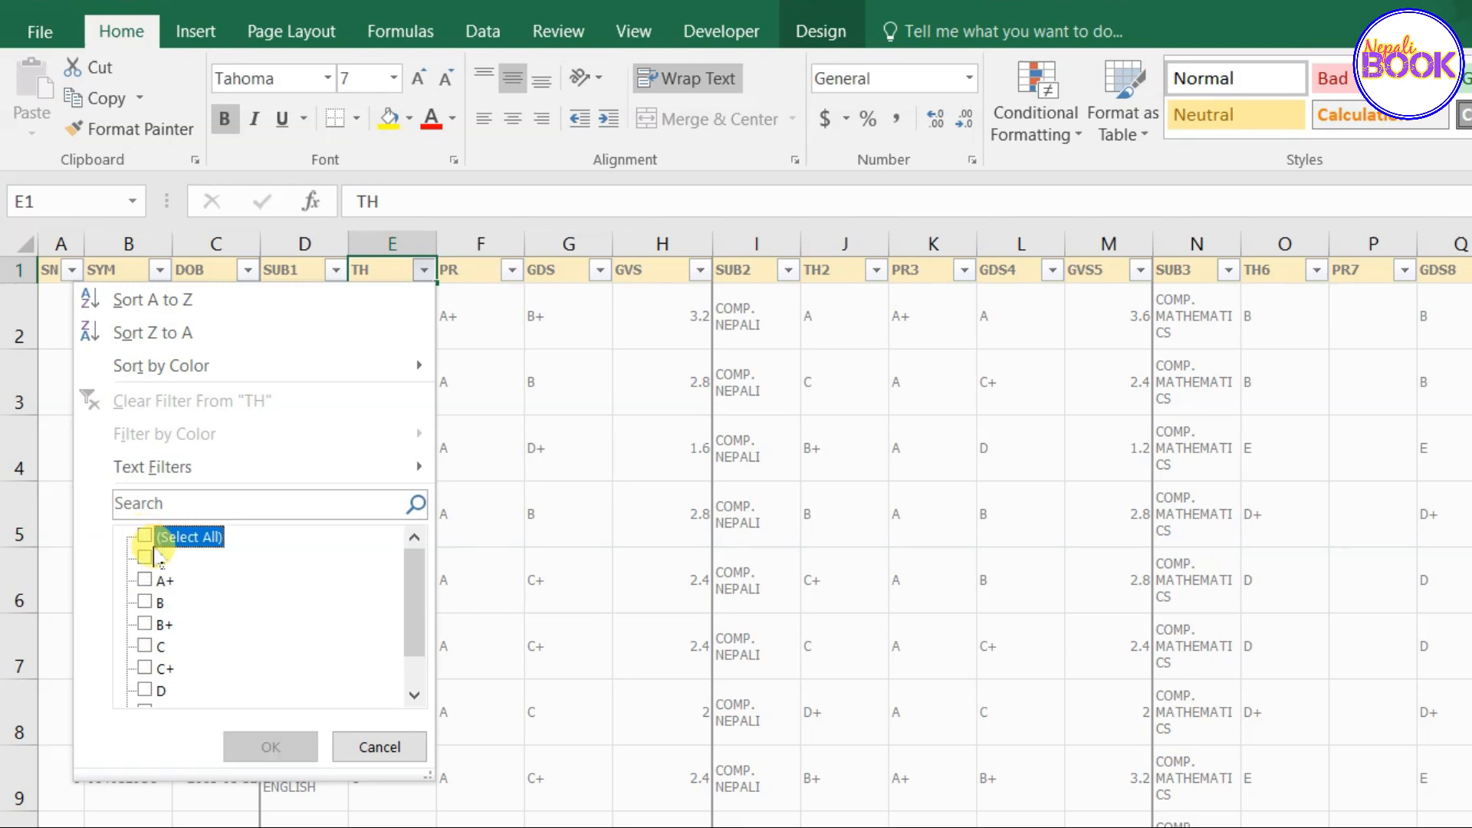
pyautogui.click(153, 627)
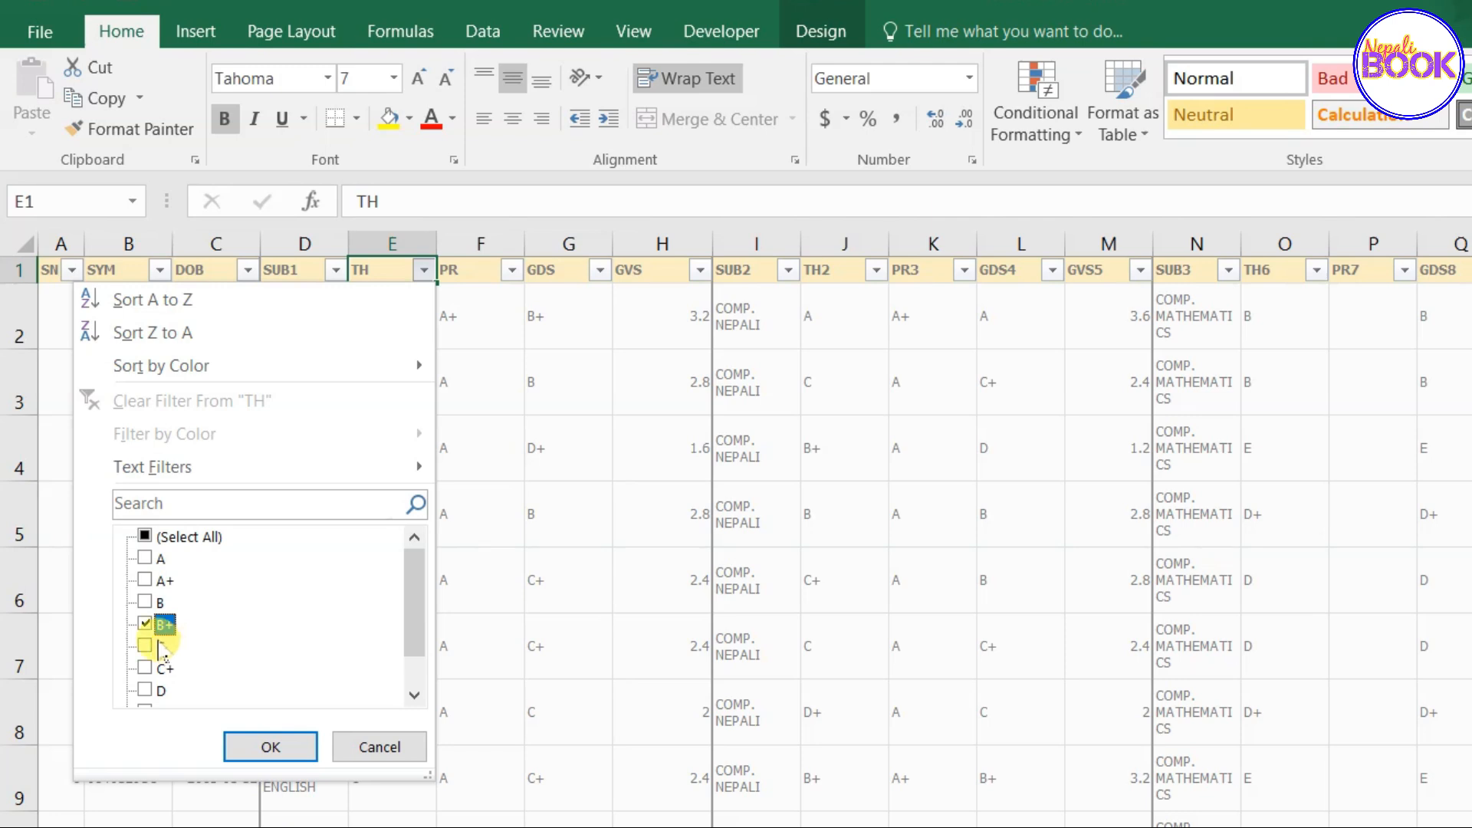
pyautogui.click(283, 758)
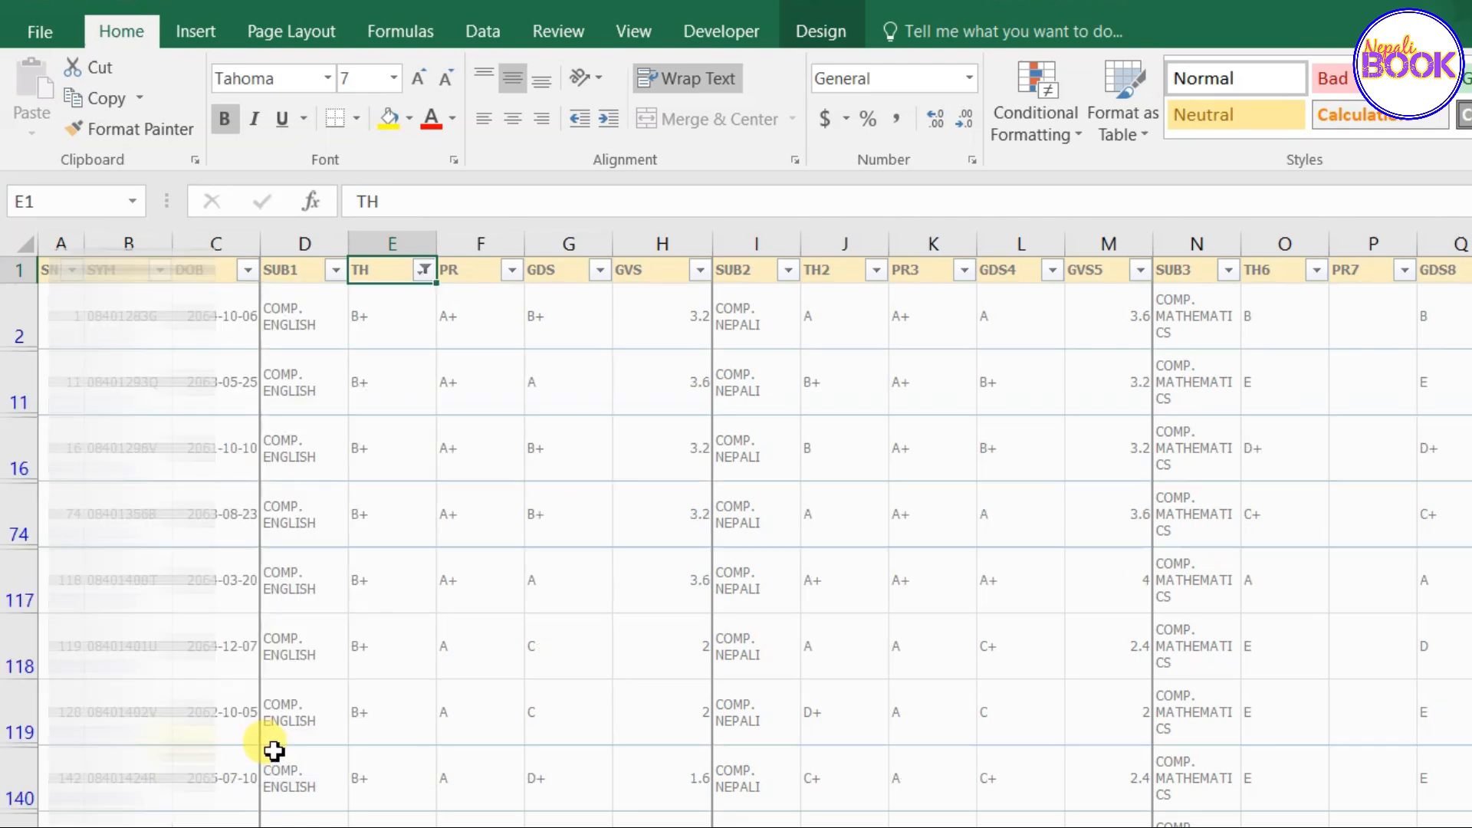
# Set the total row of the COMP. ENGLISH TH column to the Count function
pyautogui.moveTo(375, 323); pyautogui.dragTo(381, 817)
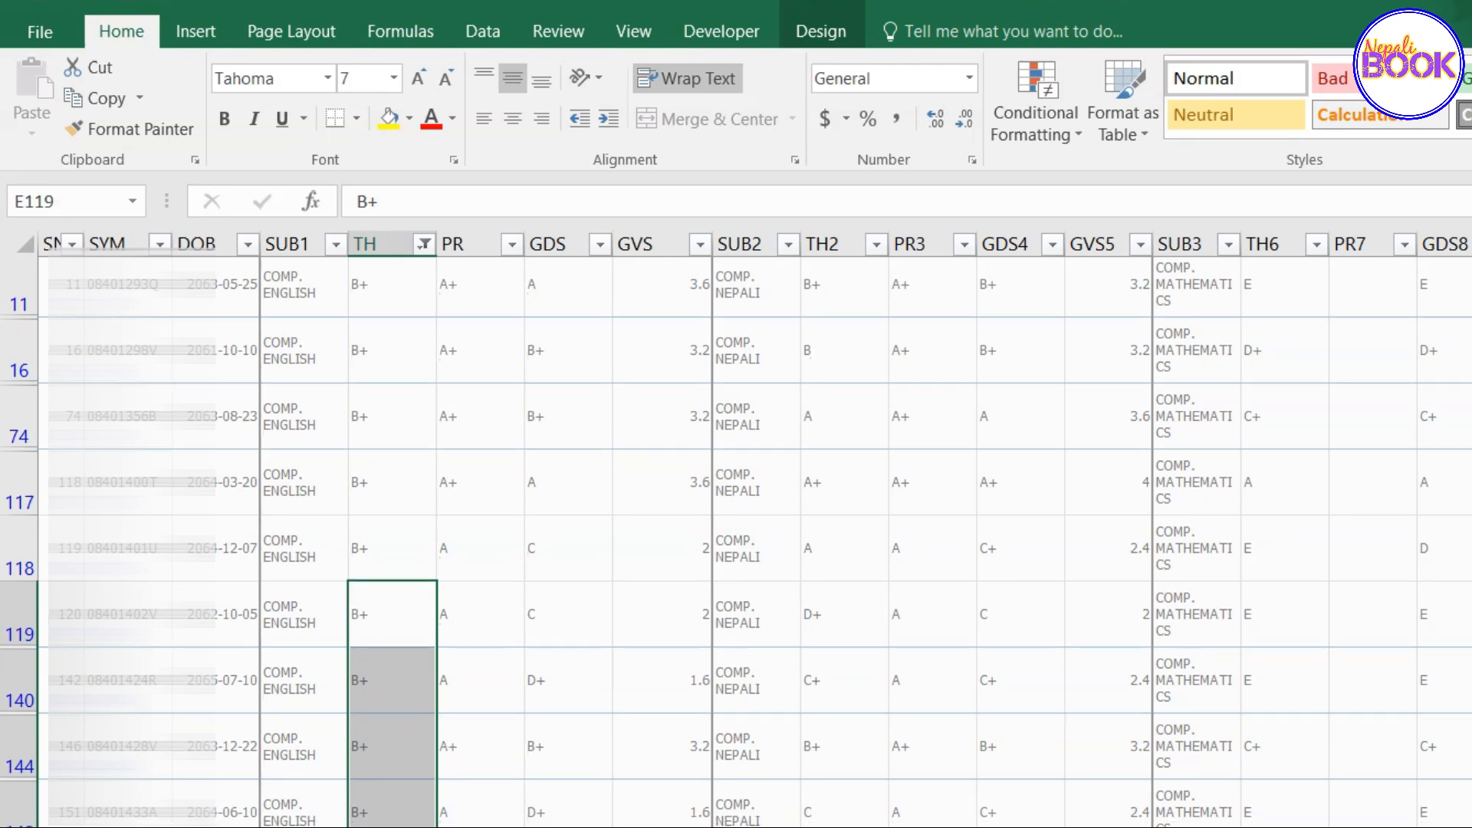
pyautogui.scroll(-1, 407, 780)
pyautogui.click(387, 644)
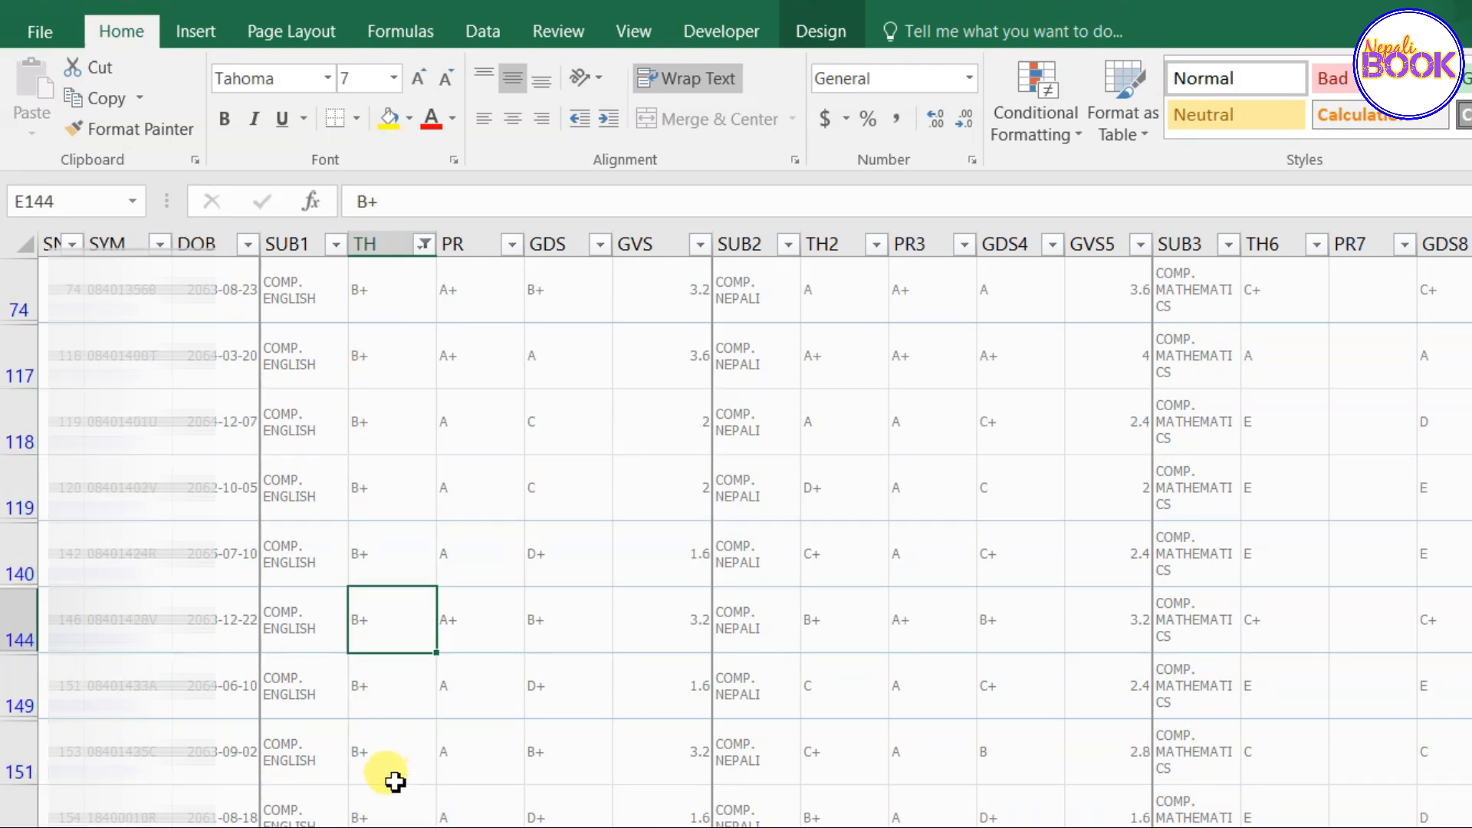
pyautogui.press('Down')
pyautogui.press('Down')
pyautogui.press('Down')
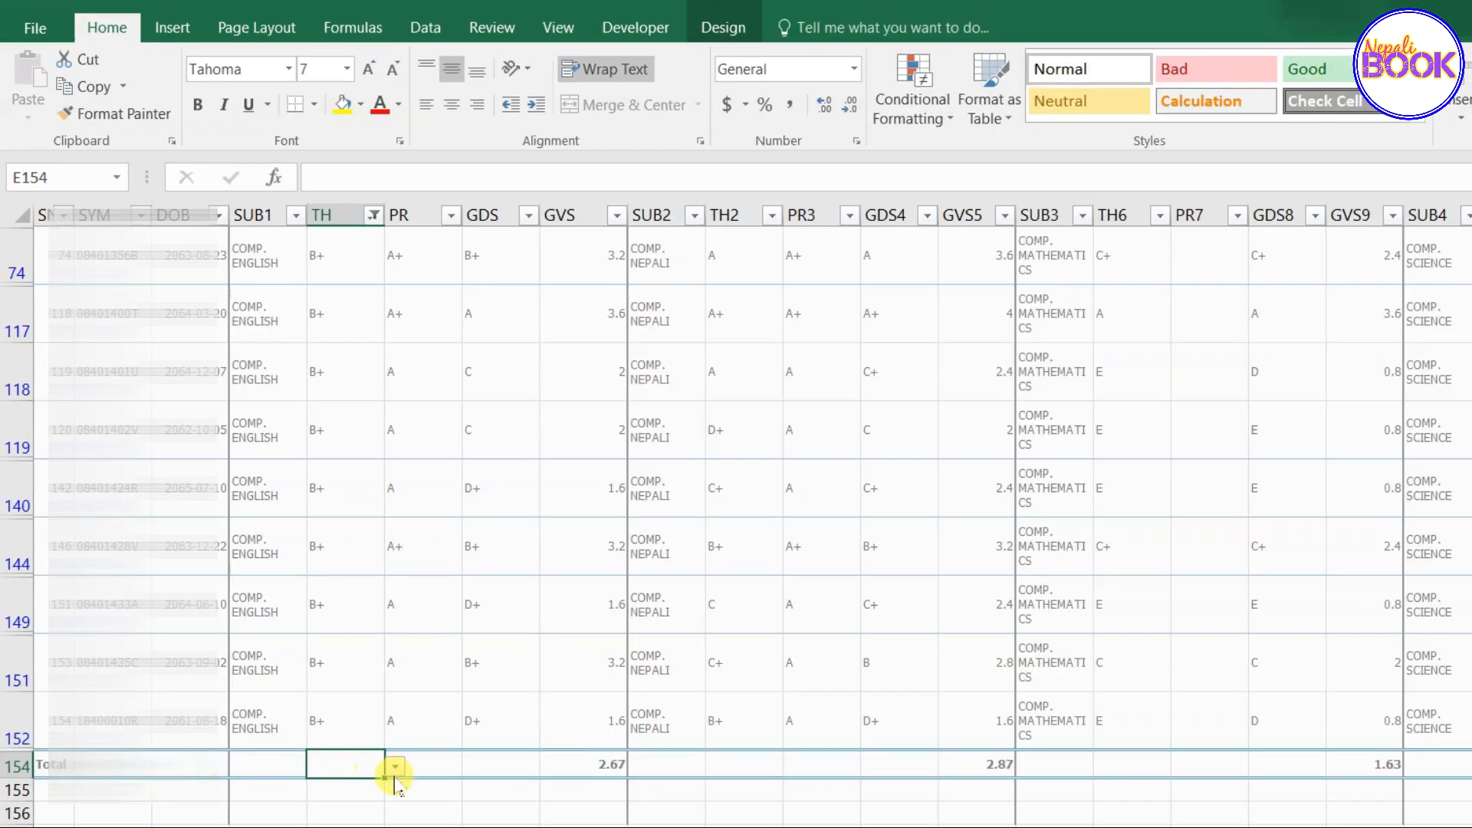
pyautogui.click(395, 767)
pyautogui.click(394, 767)
pyautogui.scroll(-2, 383, 675)
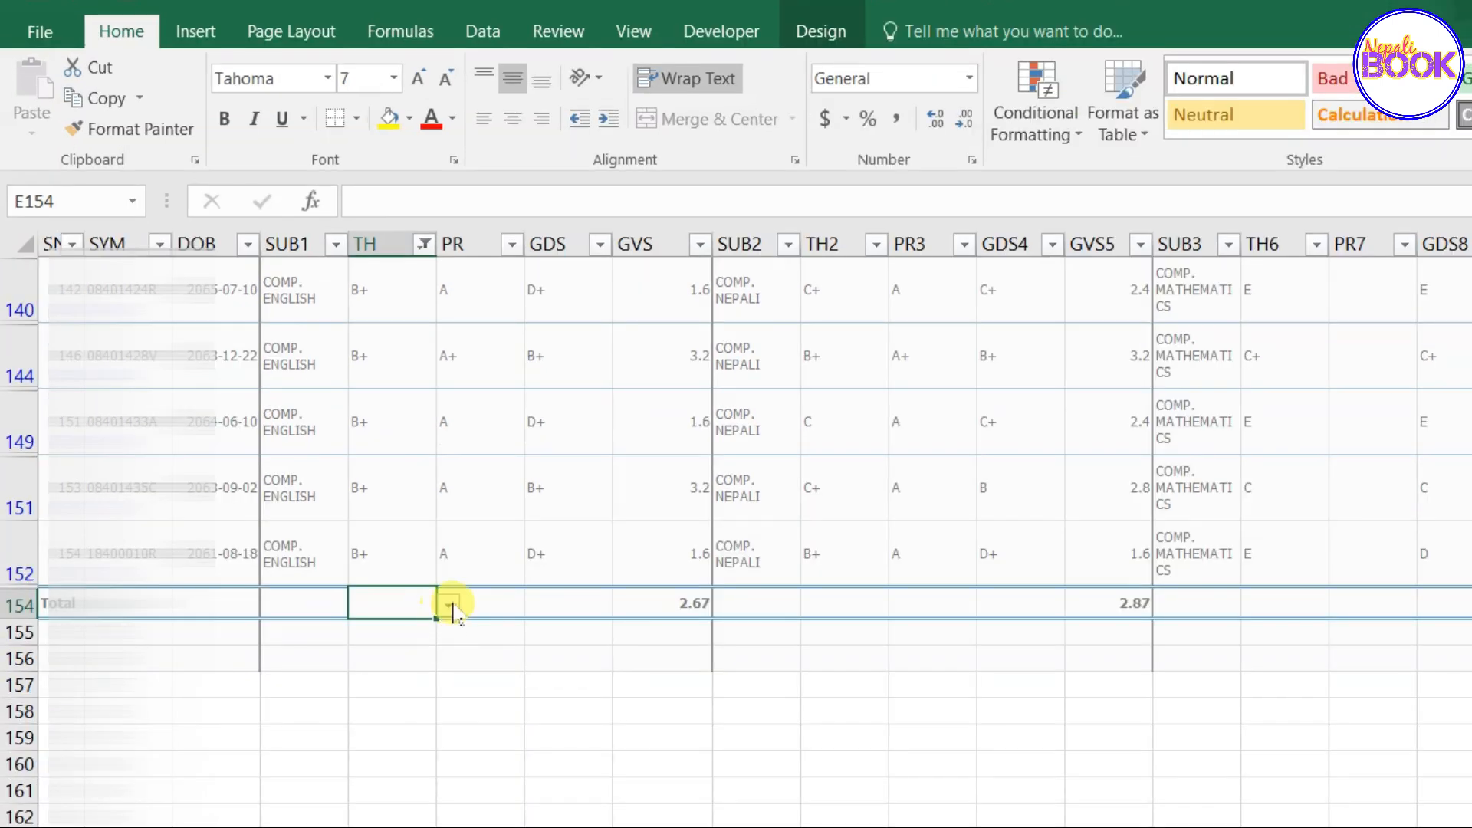
pyautogui.click(451, 608)
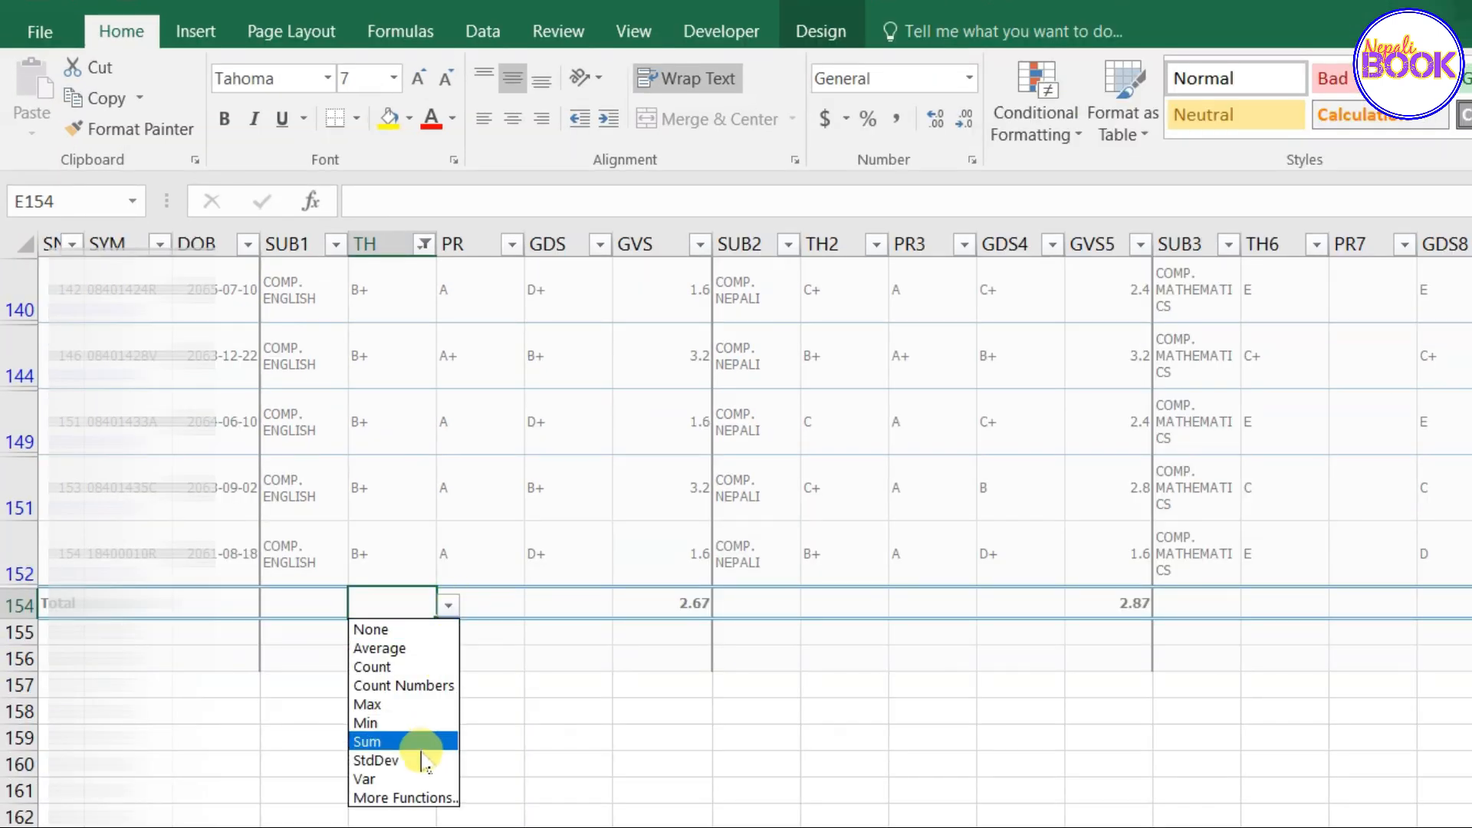
pyautogui.click(416, 667)
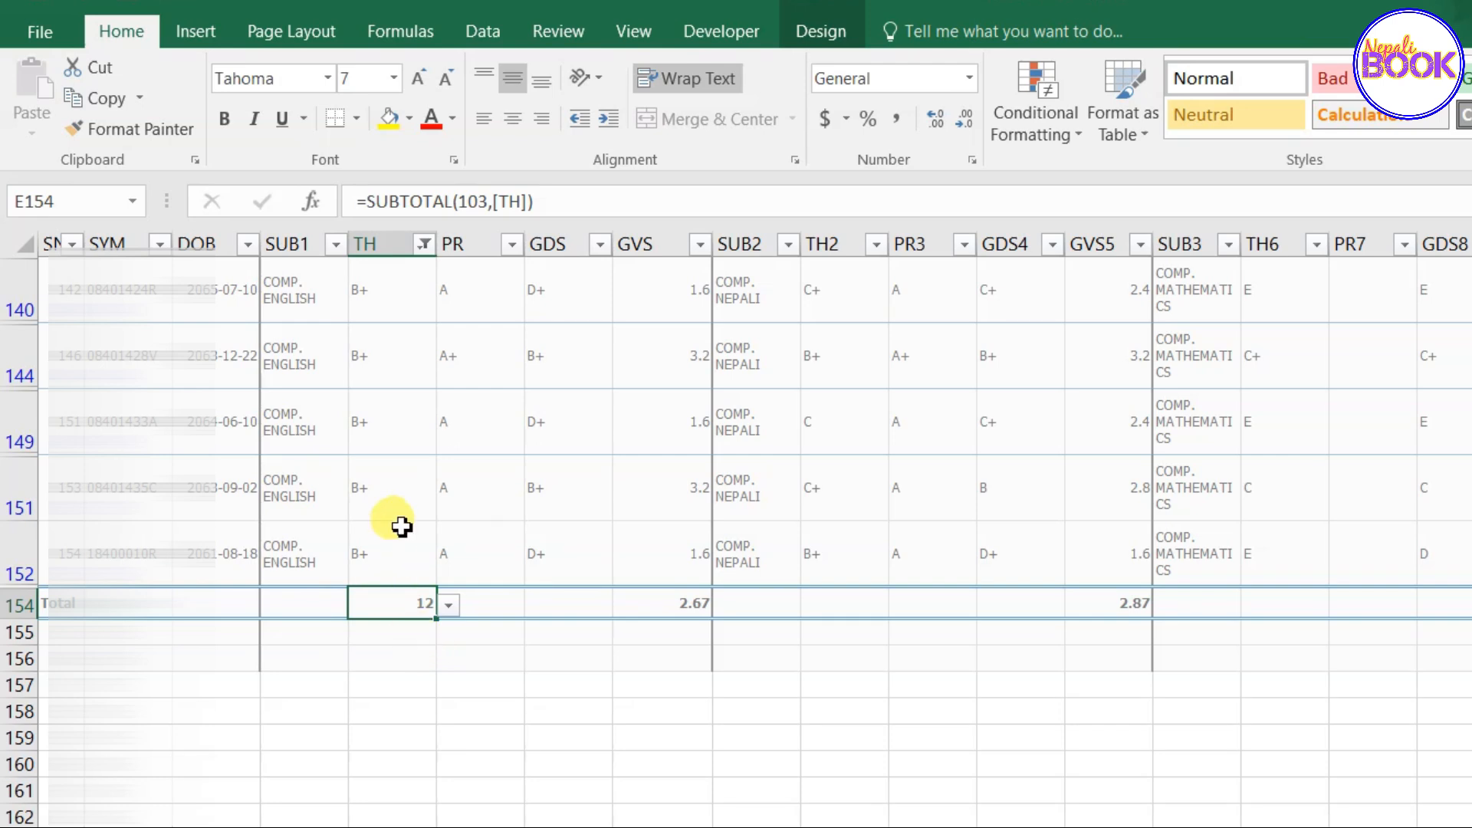
# Reset the TH column filter of COMP. ENGLISH to include all grades again
pyautogui.scroll(2, 397, 522)
pyautogui.scroll(2, 401, 527)
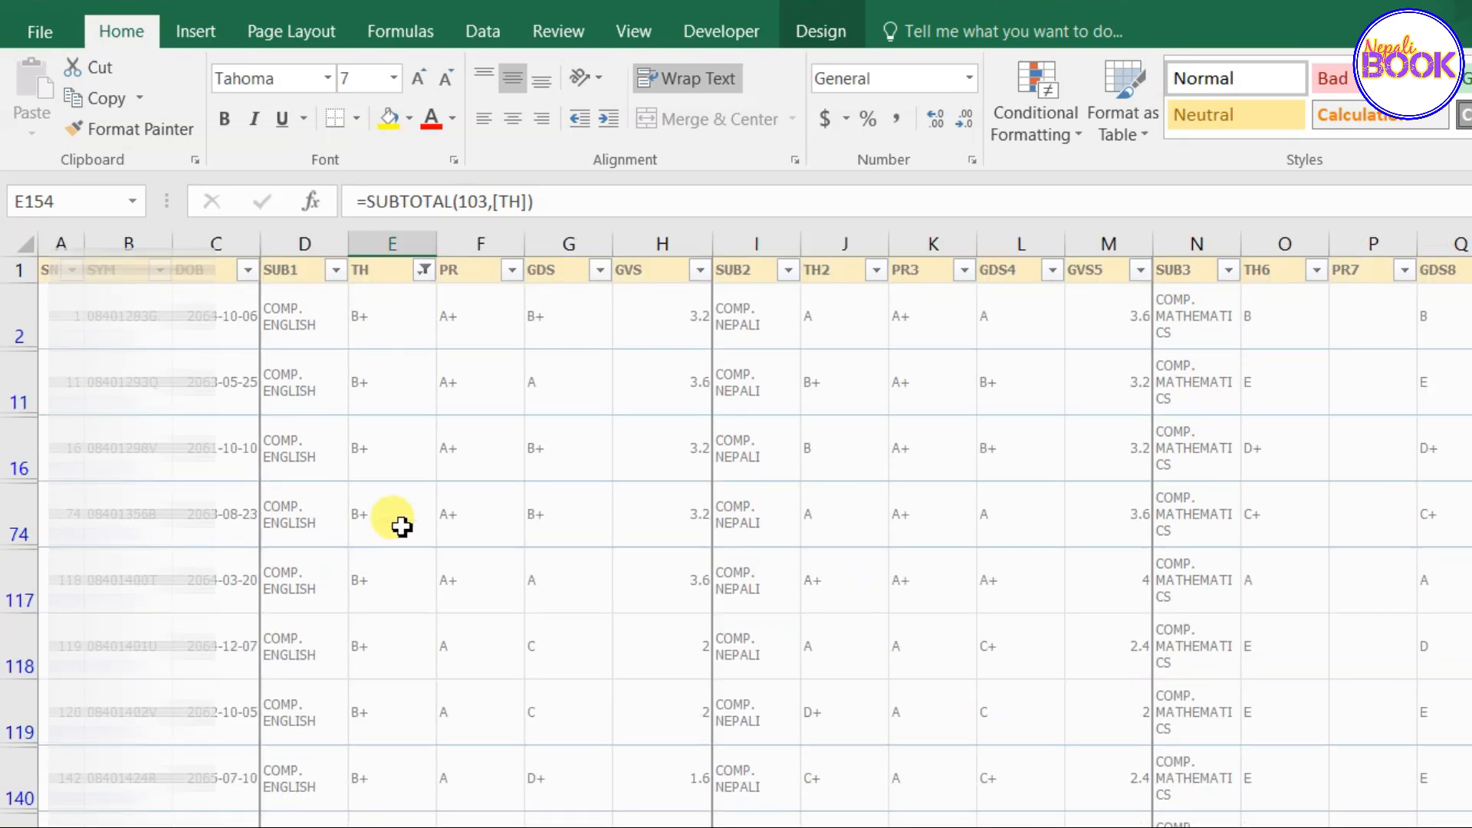
pyautogui.click(426, 275)
pyautogui.click(146, 538)
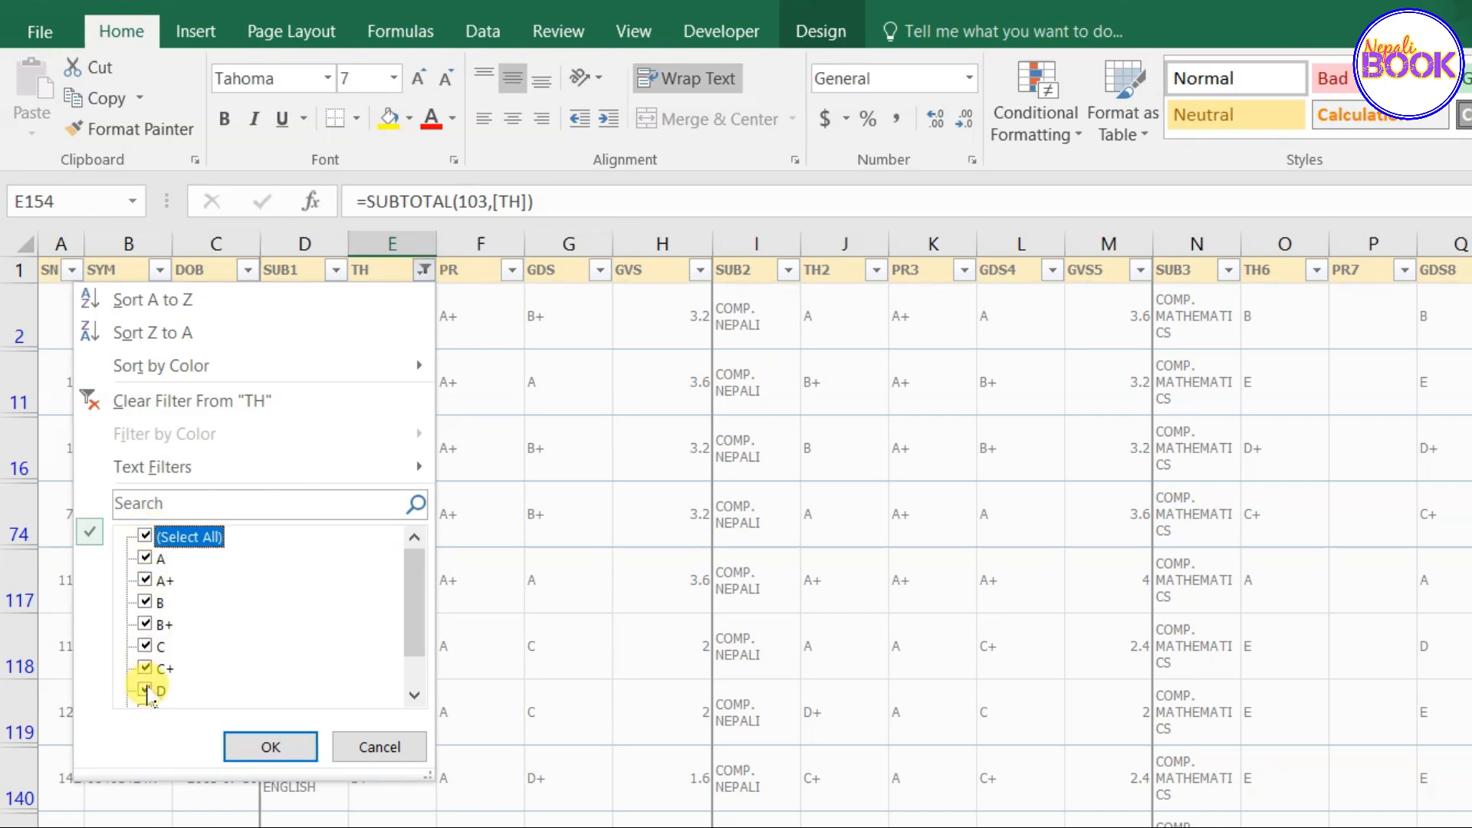
pyautogui.click(283, 755)
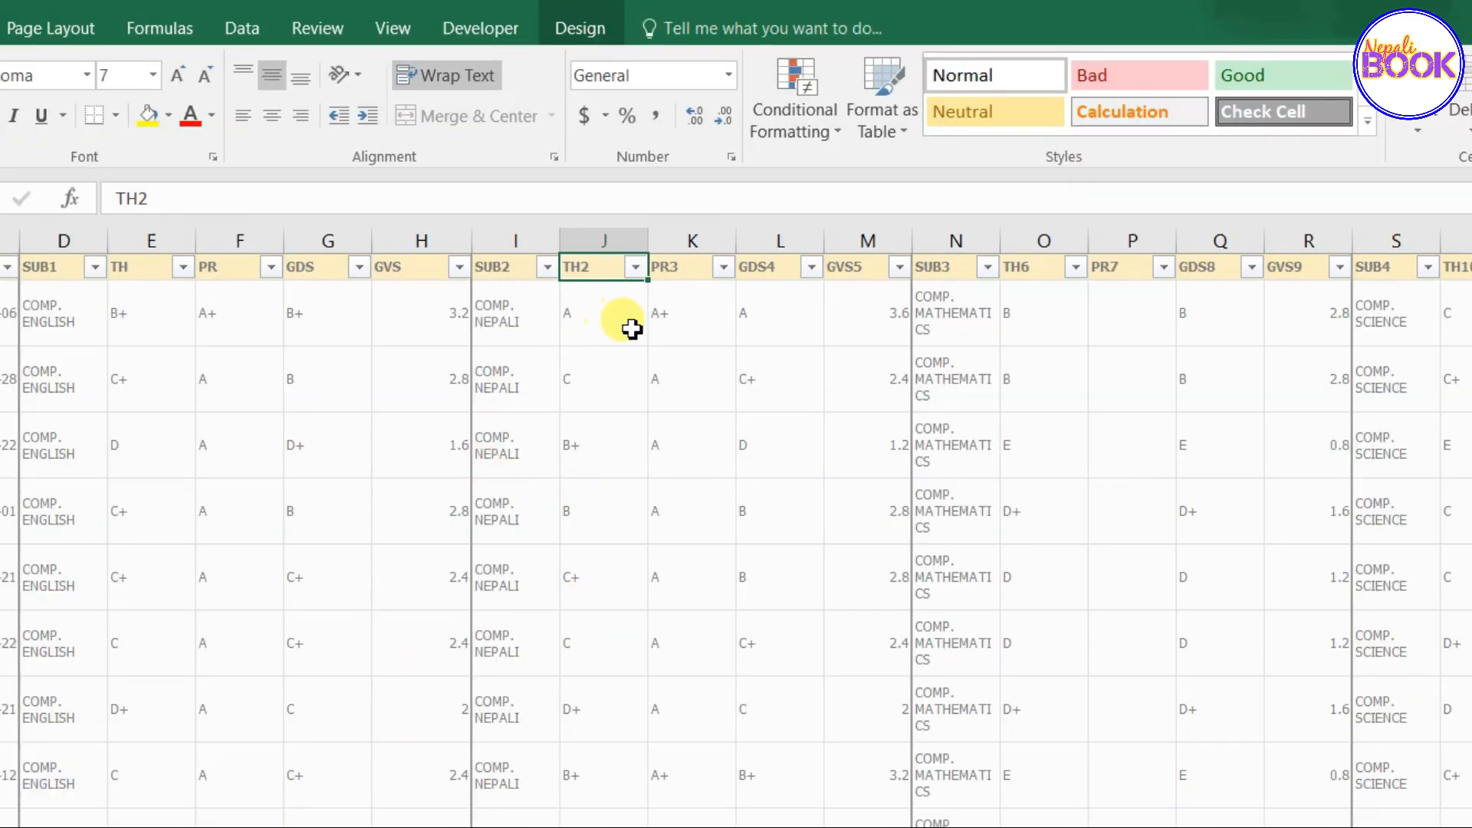
# Filter the TH2 column of COMP. NEPALI so that only the B+ grades are shown
pyautogui.click(637, 268)
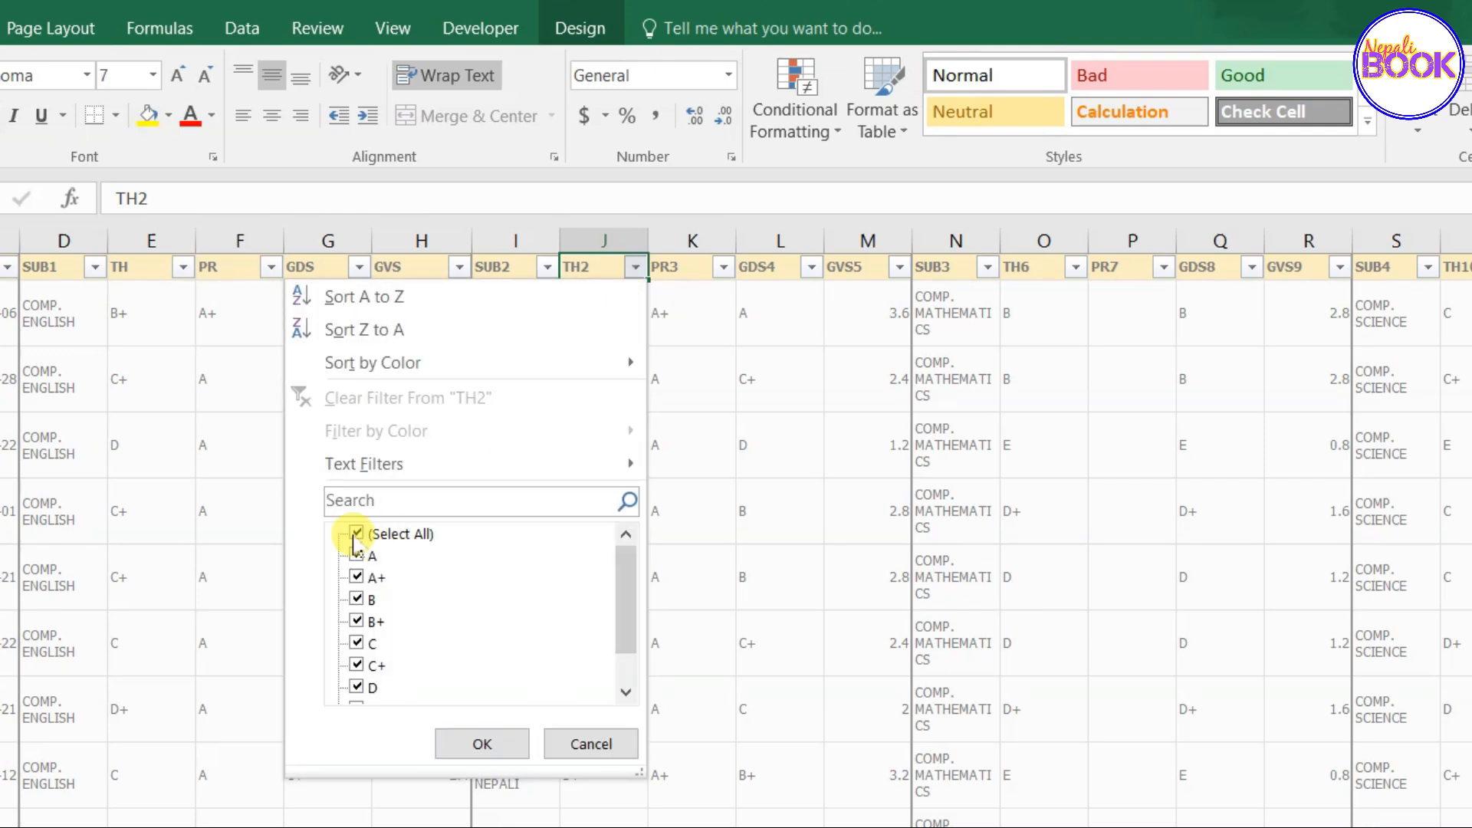
pyautogui.click(357, 534)
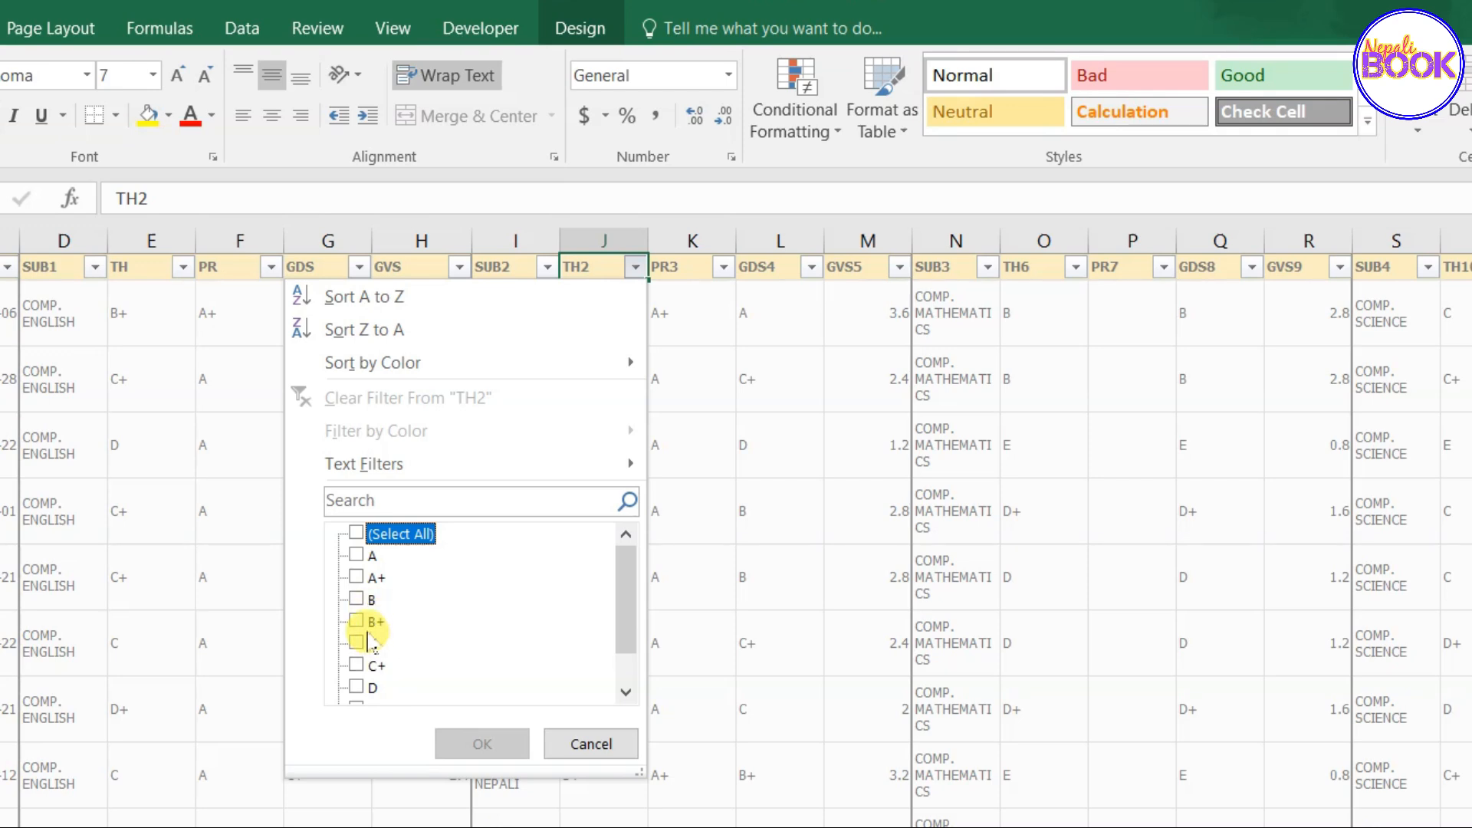
pyautogui.click(358, 621)
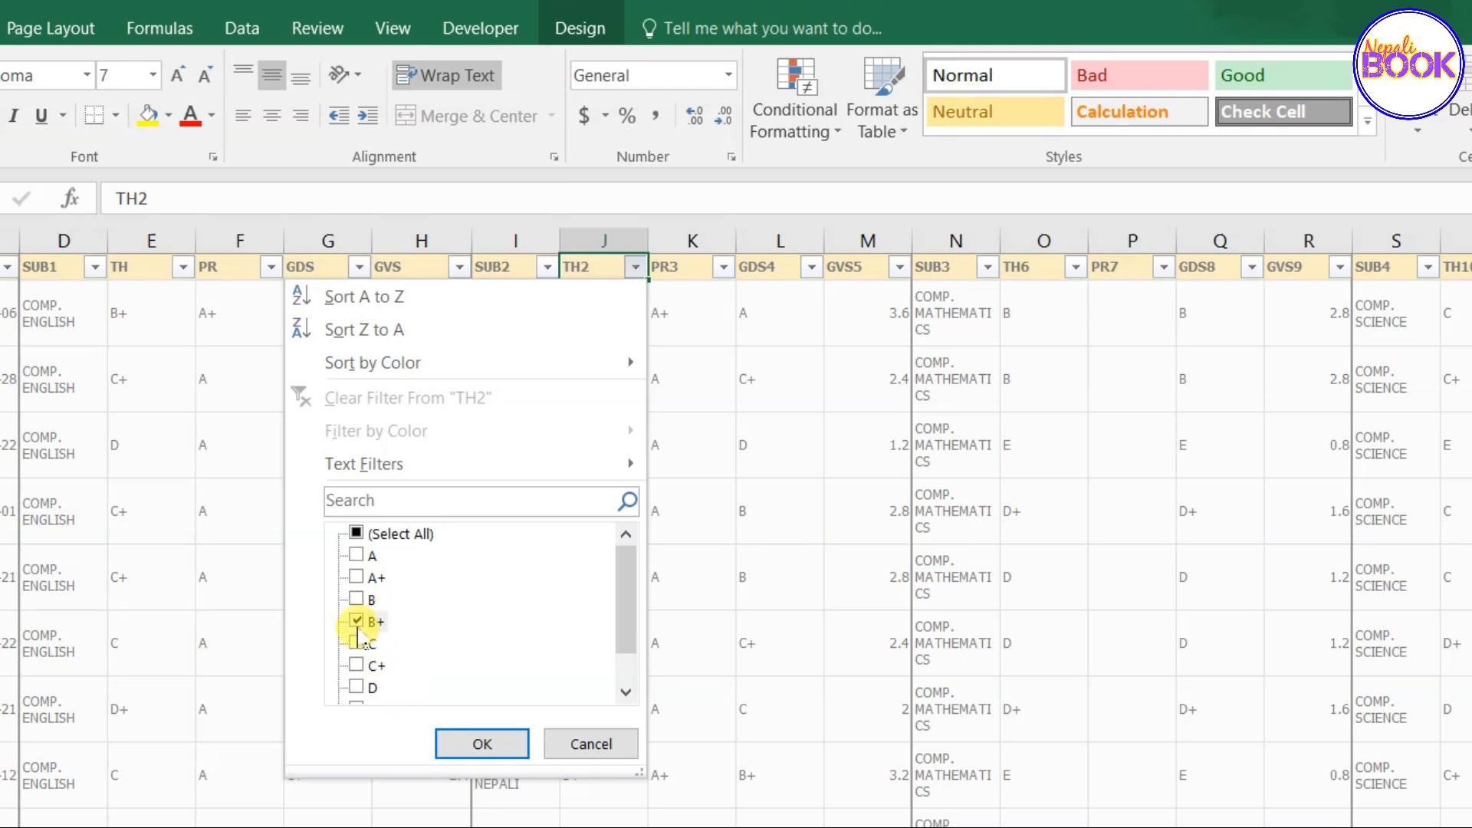
pyautogui.click(480, 748)
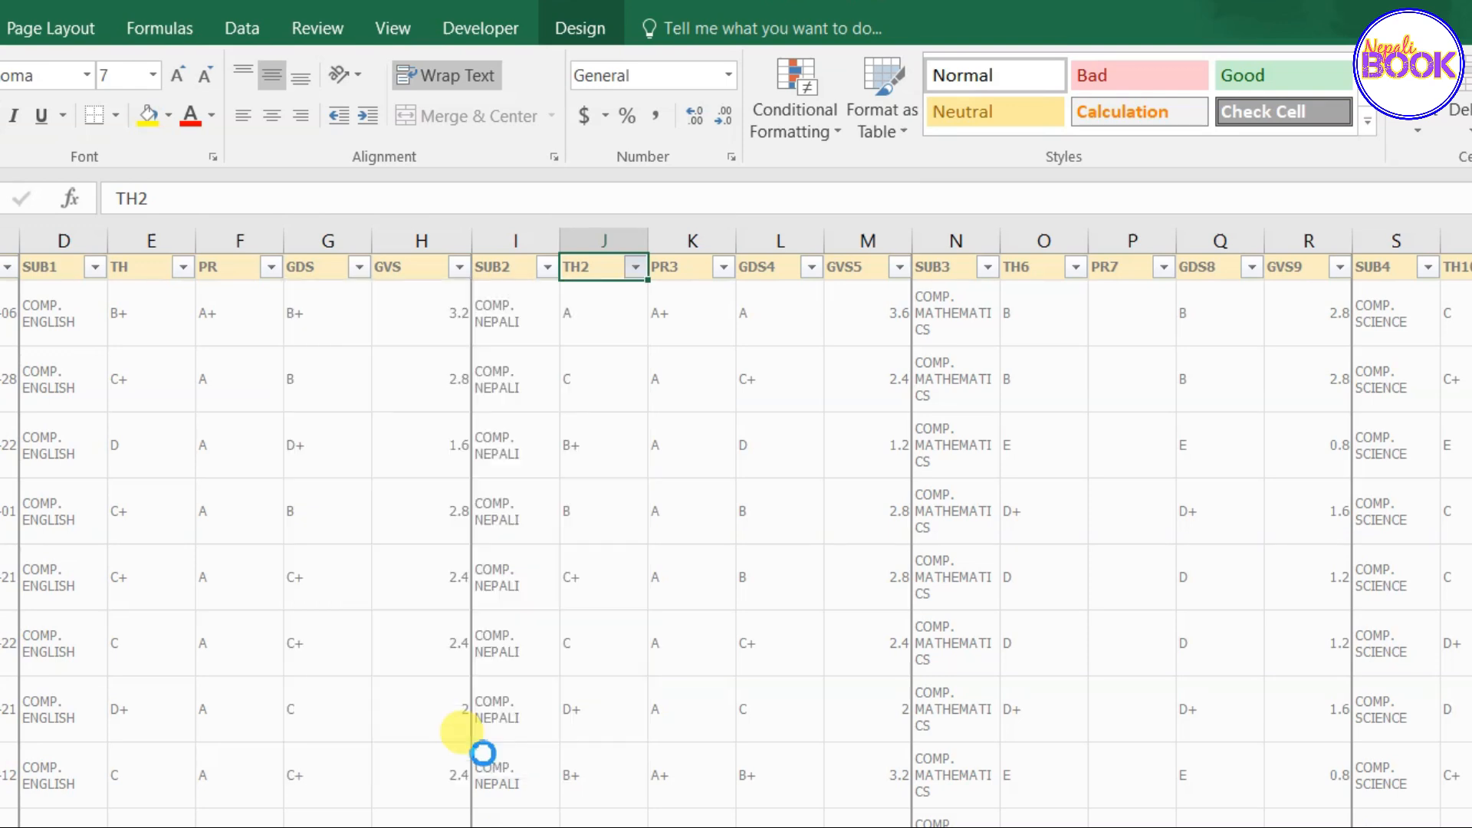
# Set the total row of the COMP. NEPALI TH2 column to the Count function
pyautogui.moveTo(608, 320); pyautogui.dragTo(623, 825)
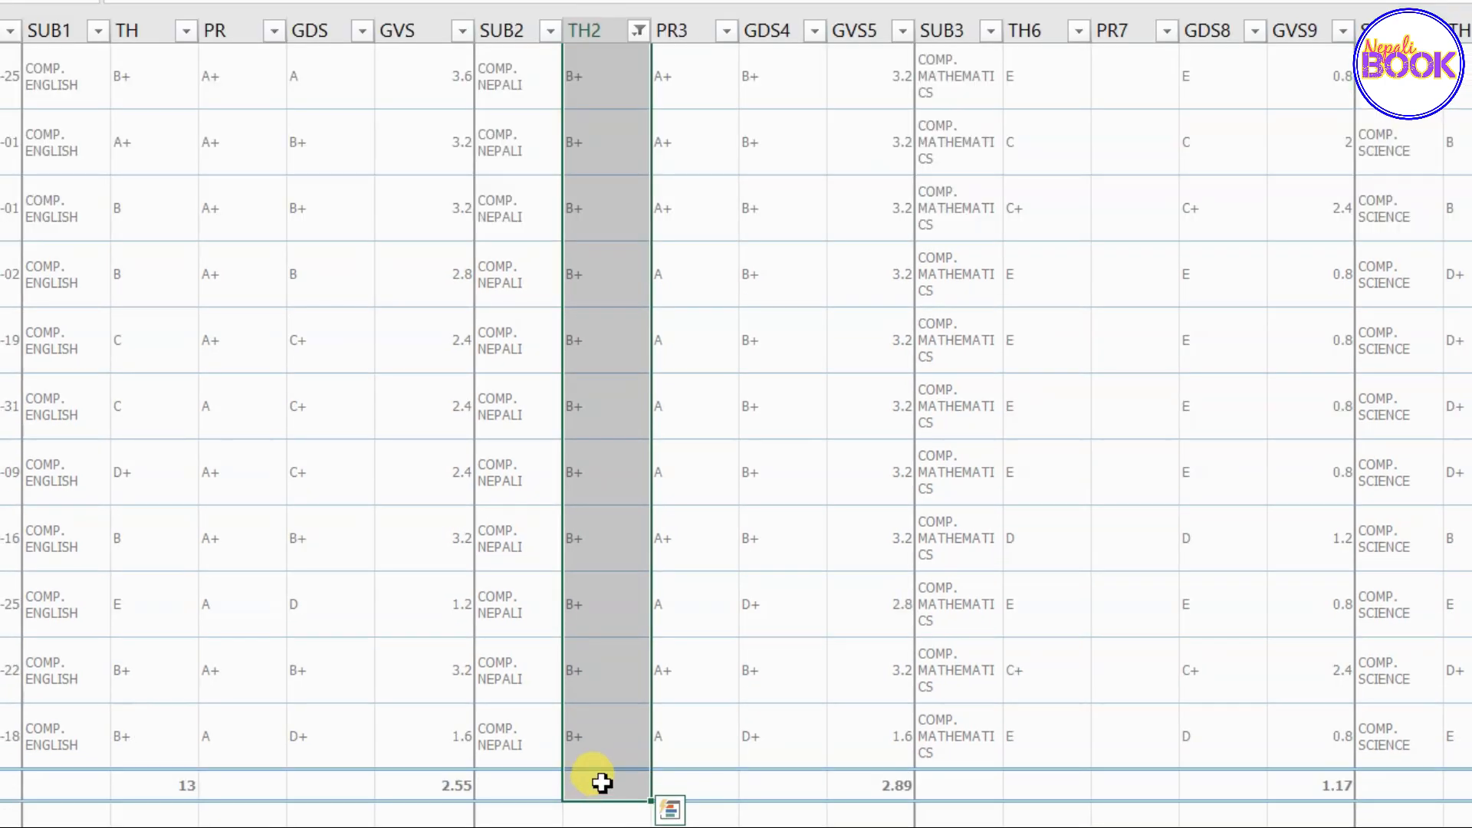
pyautogui.click(602, 782)
pyautogui.scroll(-1, 602, 781)
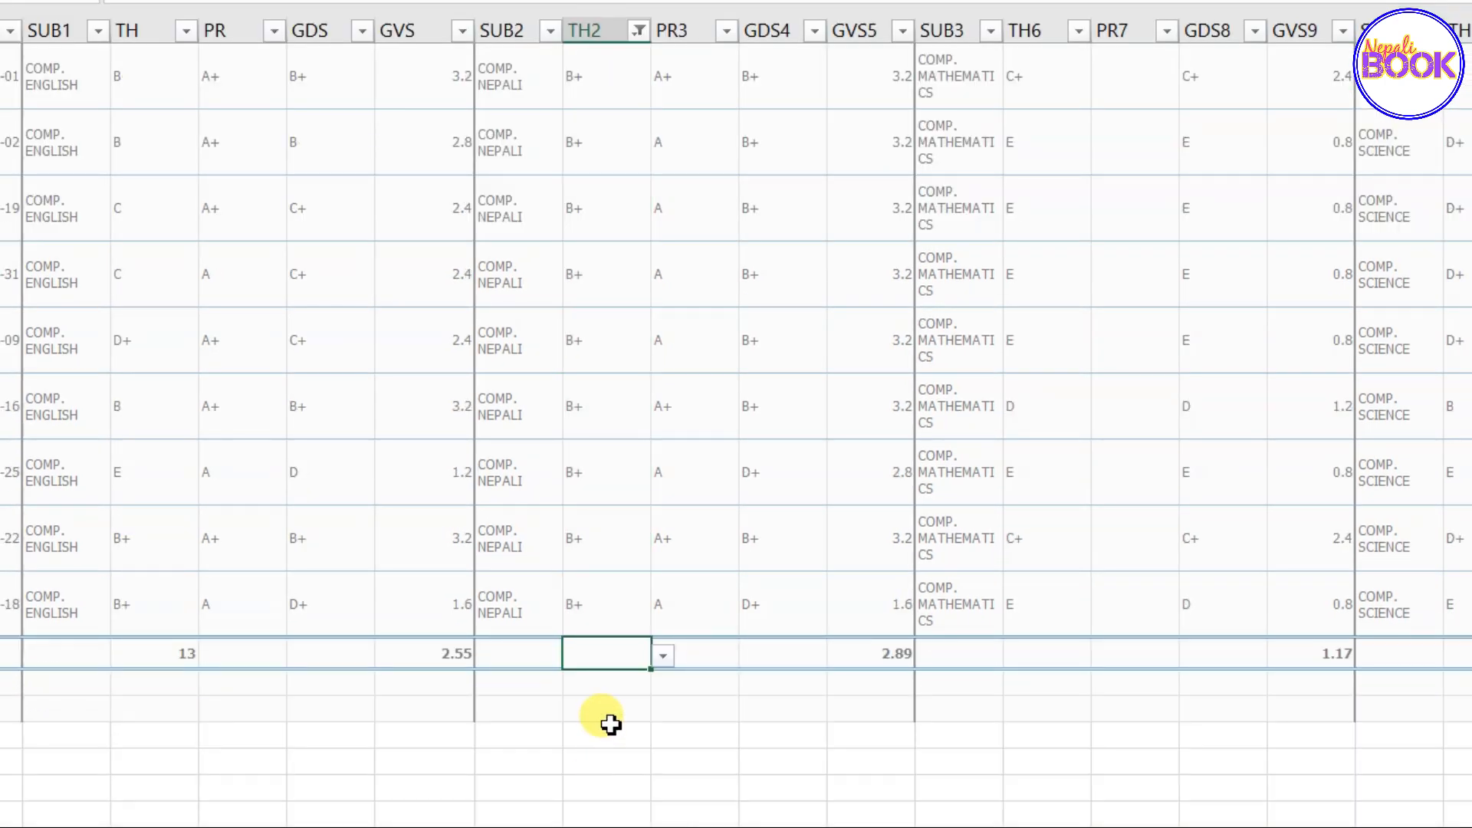
pyautogui.click(663, 657)
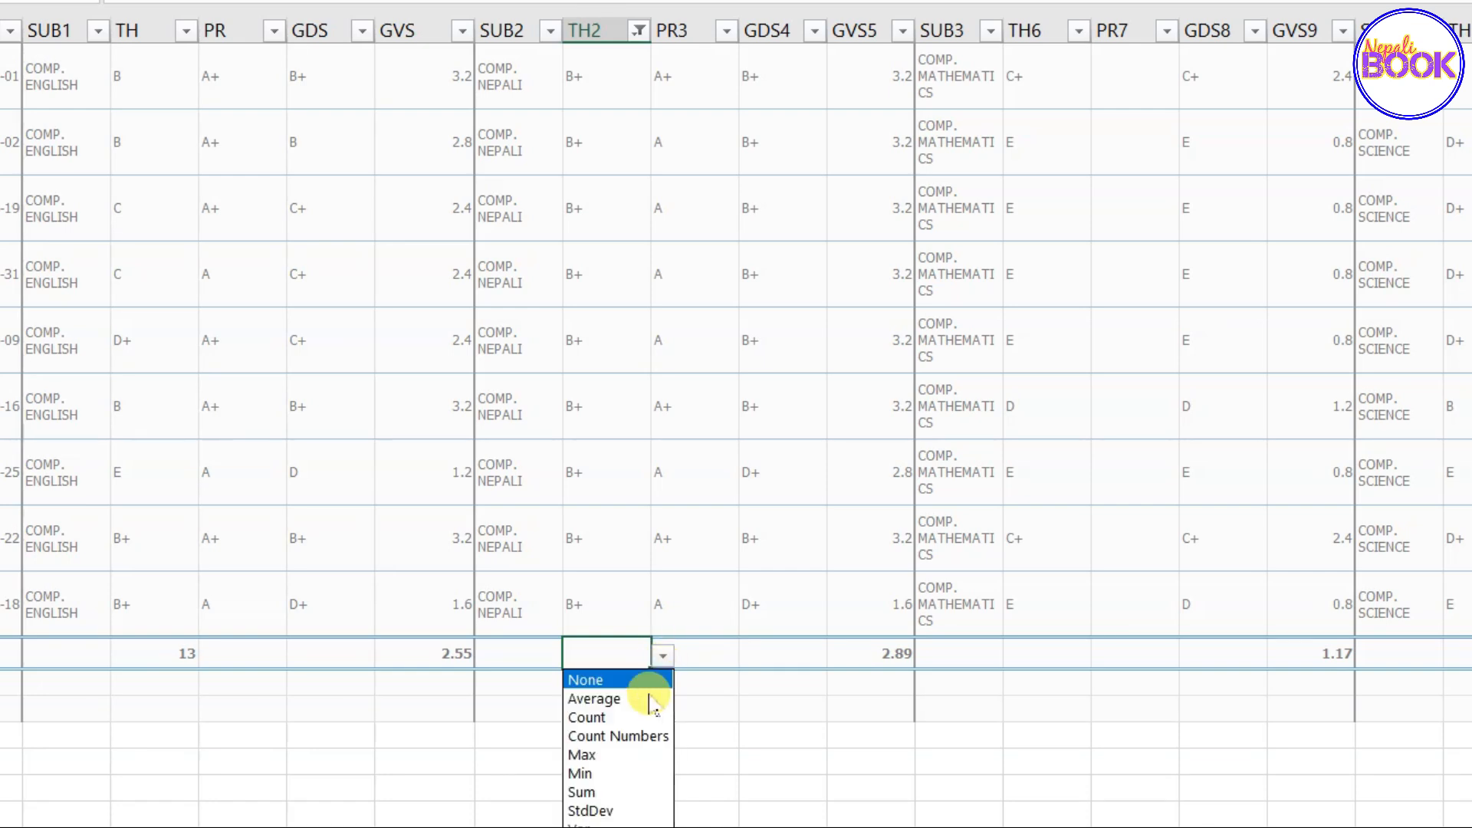
pyautogui.click(629, 717)
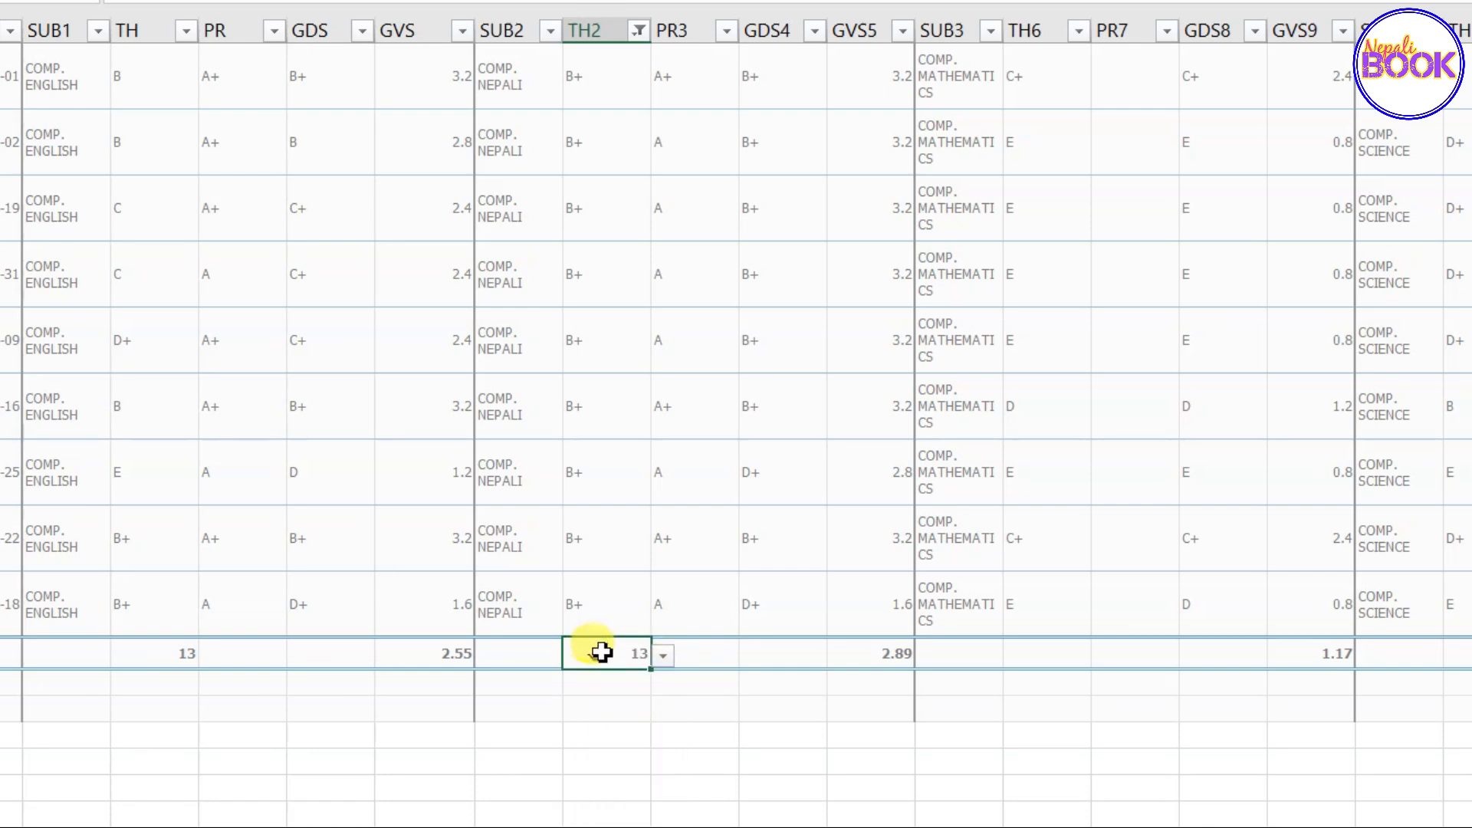
# Reset the TH2 column filter of COMP. NEPALI to include all grades again
pyautogui.click(604, 612)
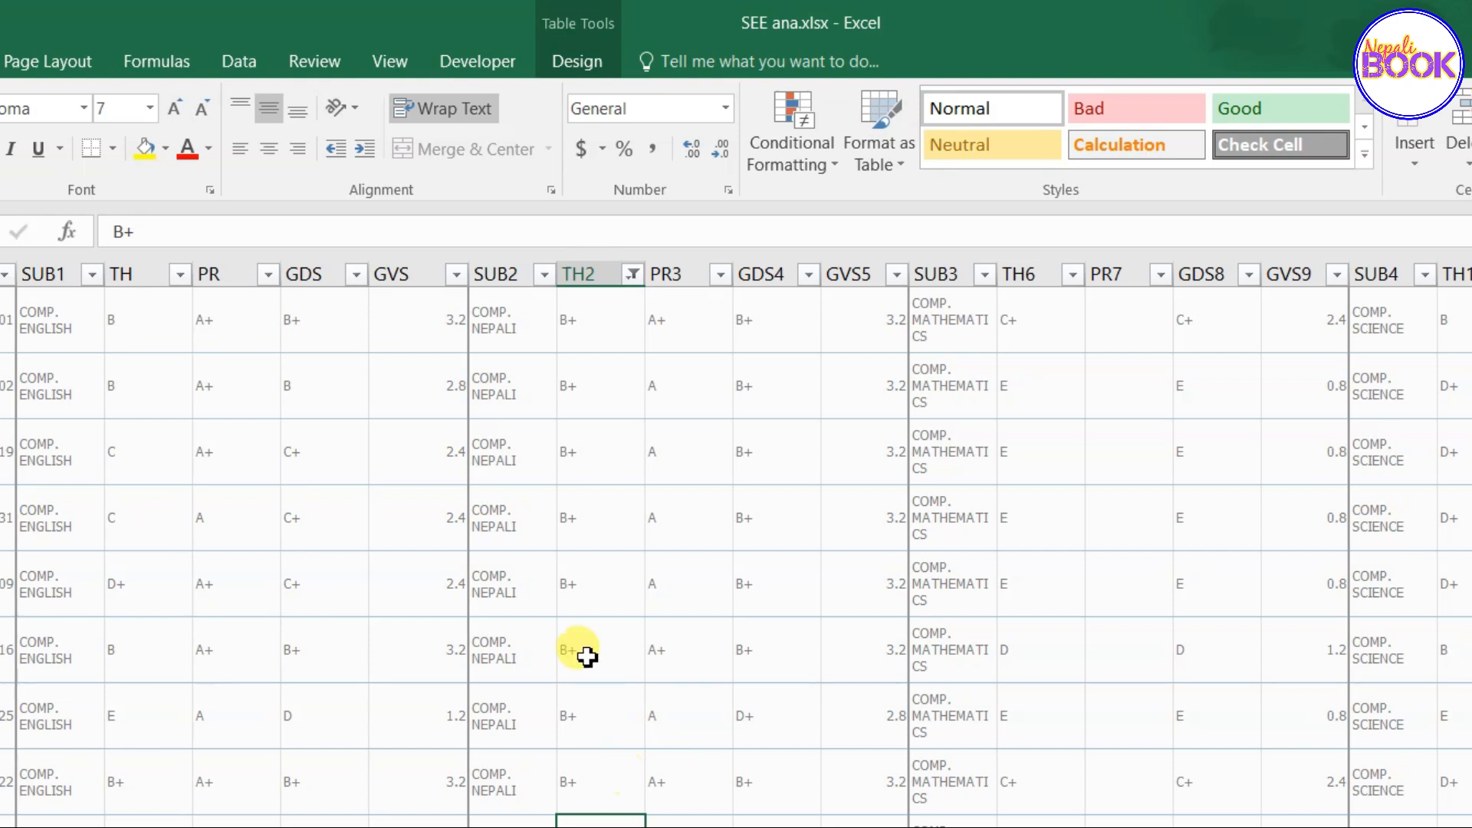
pyautogui.scroll(2, 587, 644)
pyautogui.click(633, 300)
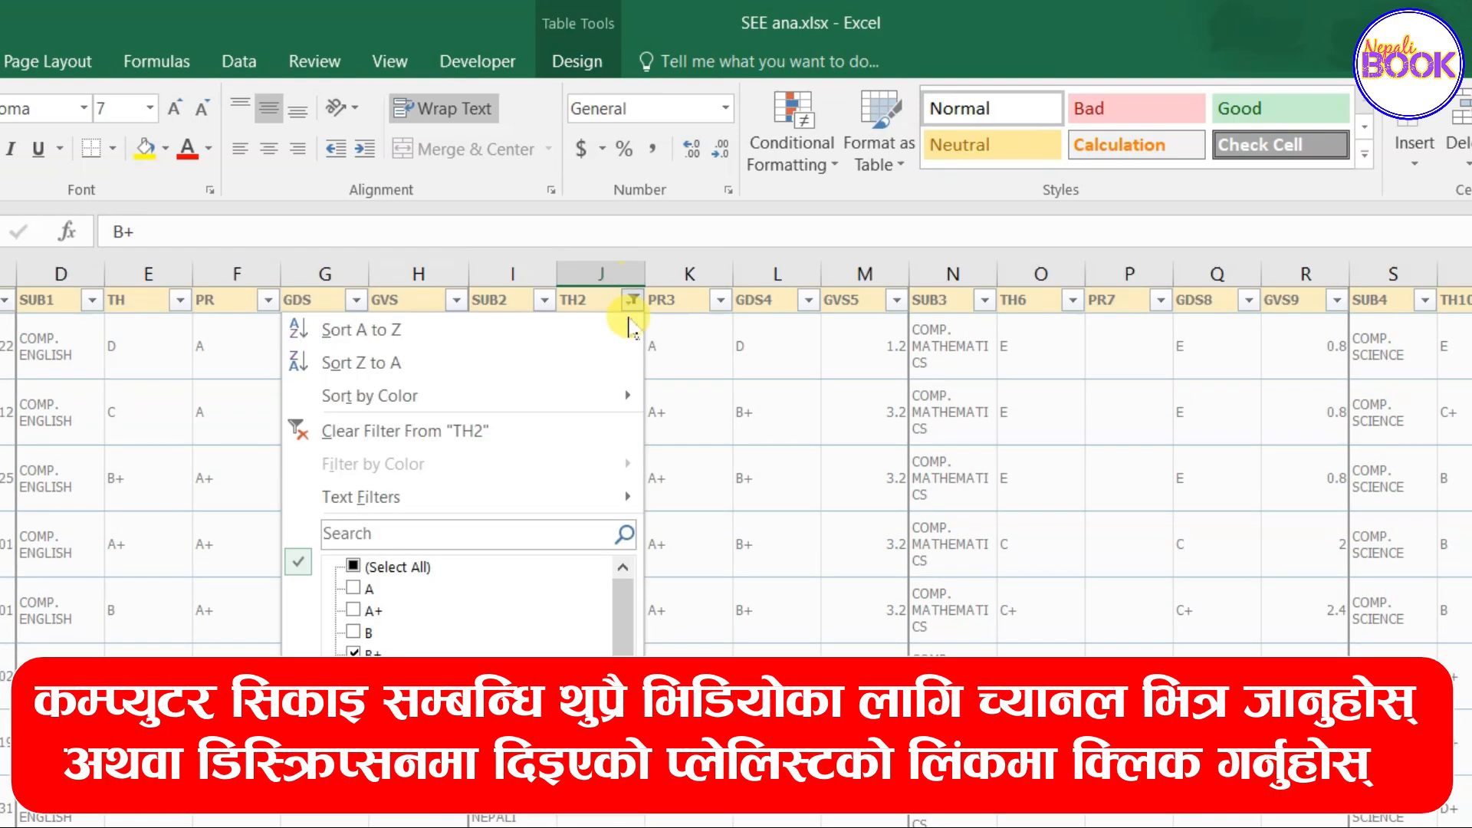
pyautogui.click(354, 567)
pyautogui.click(479, 796)
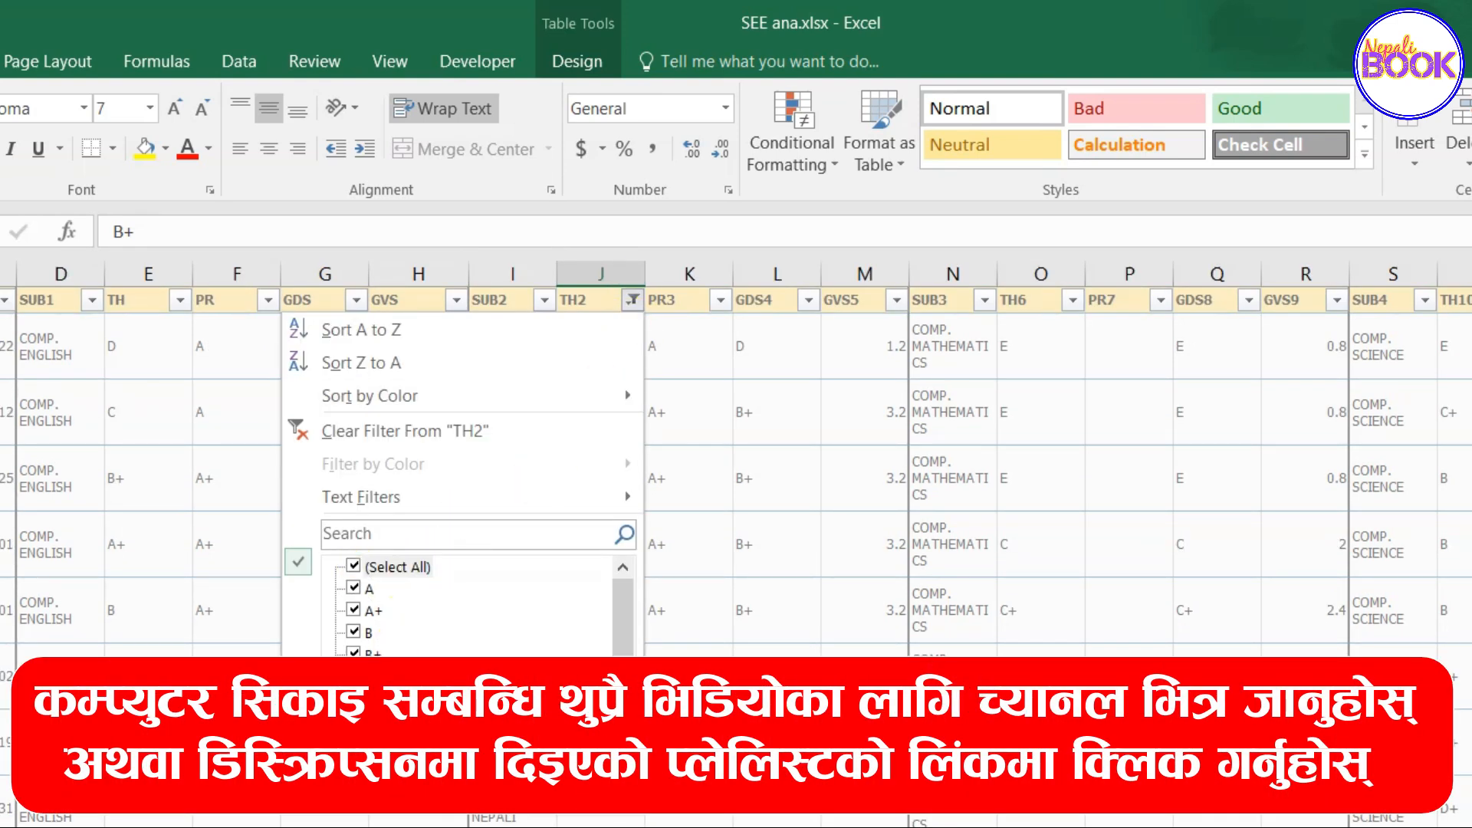